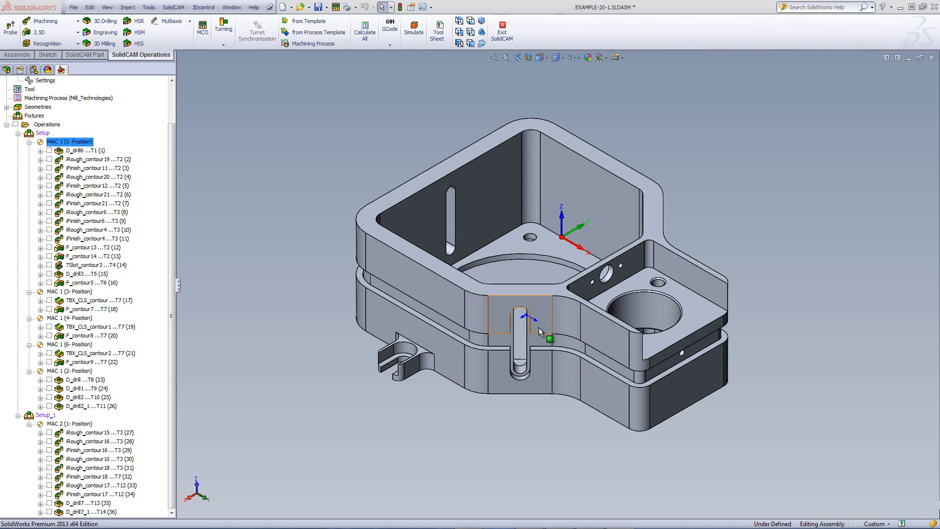
Step: Inspect the housing part from its sides, from above and from underneath
middle_click_drag(538, 327, 803, 330)
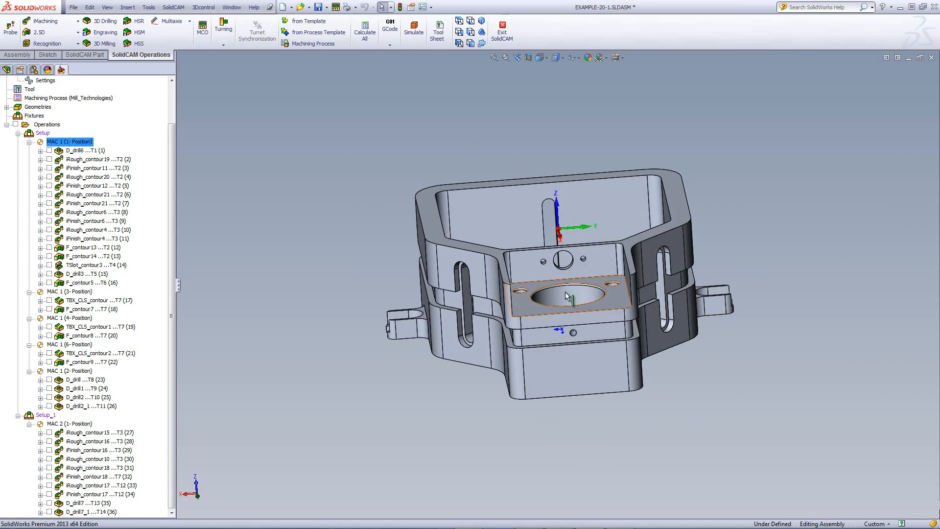
middle_click_drag(573, 265, 589, 284)
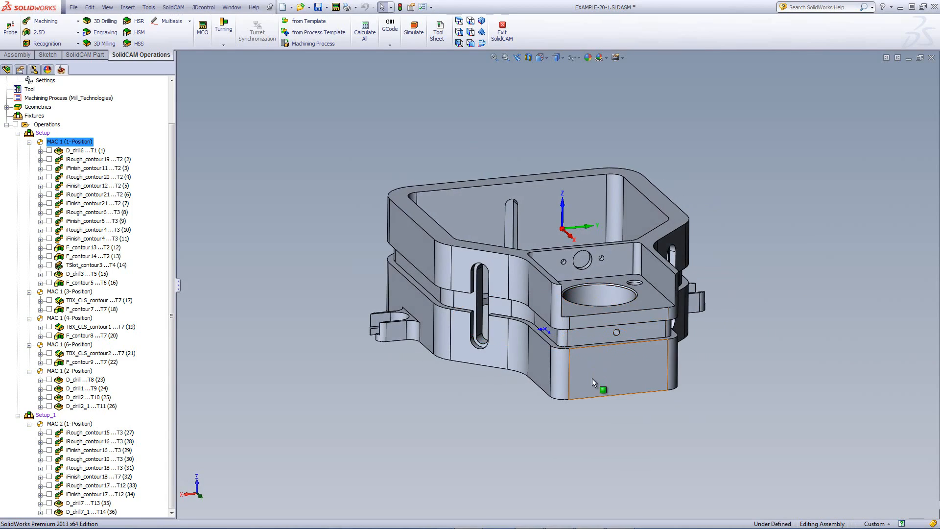
middle_click_drag(588, 385, 589, 342)
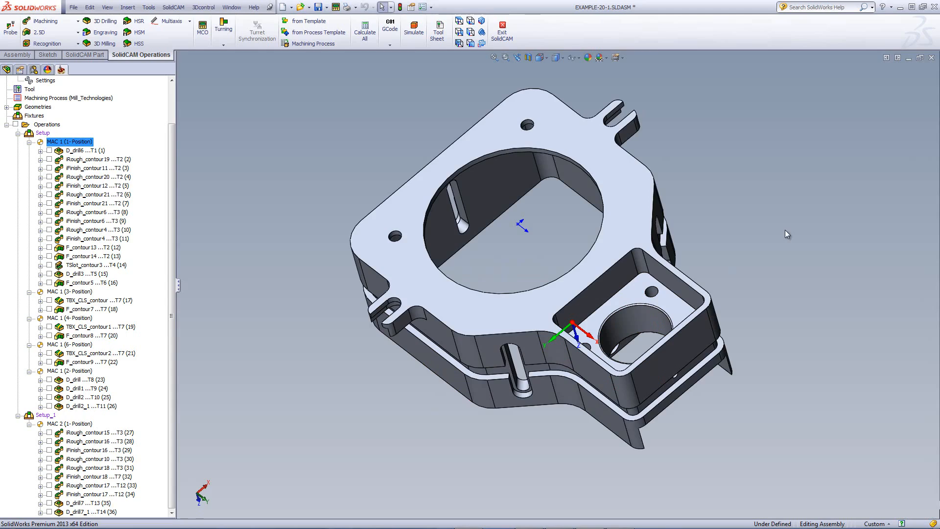
middle_click_drag(786, 244, 781, 201)
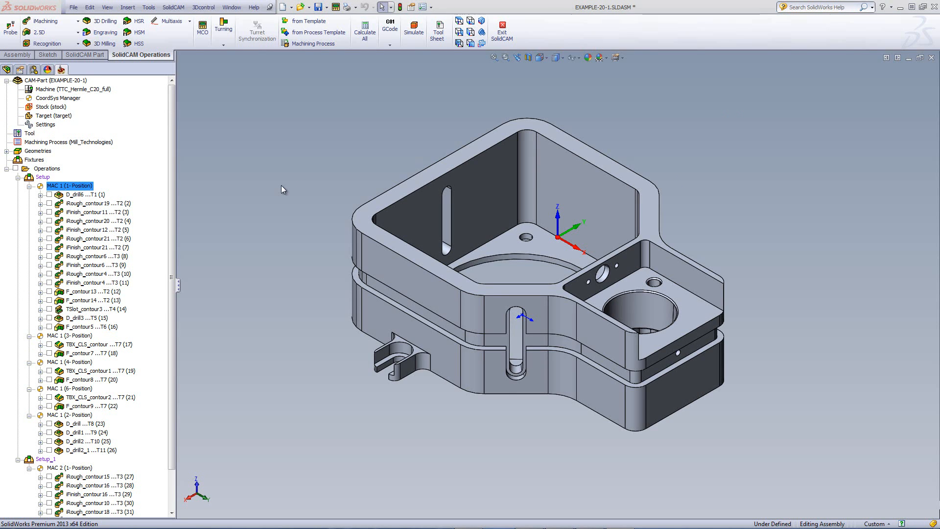
Step: Open the CoordSys Manager and view the machining coordinate systems around the part
left_click(63, 98)
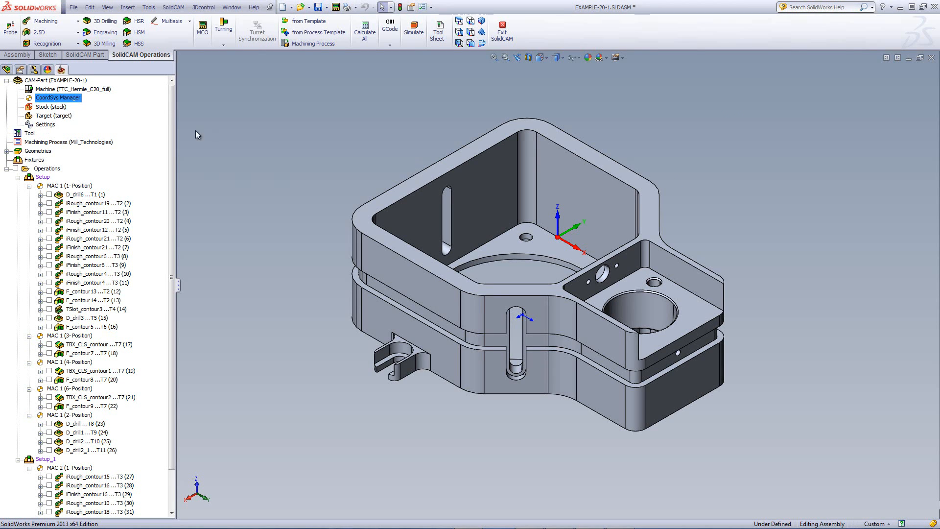
double_click(64, 100)
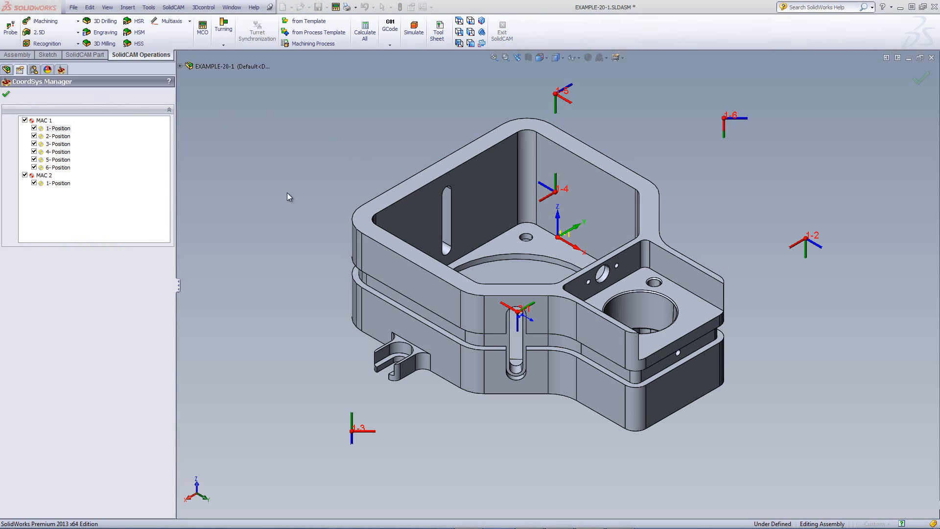
middle_click_drag(511, 335, 532, 318)
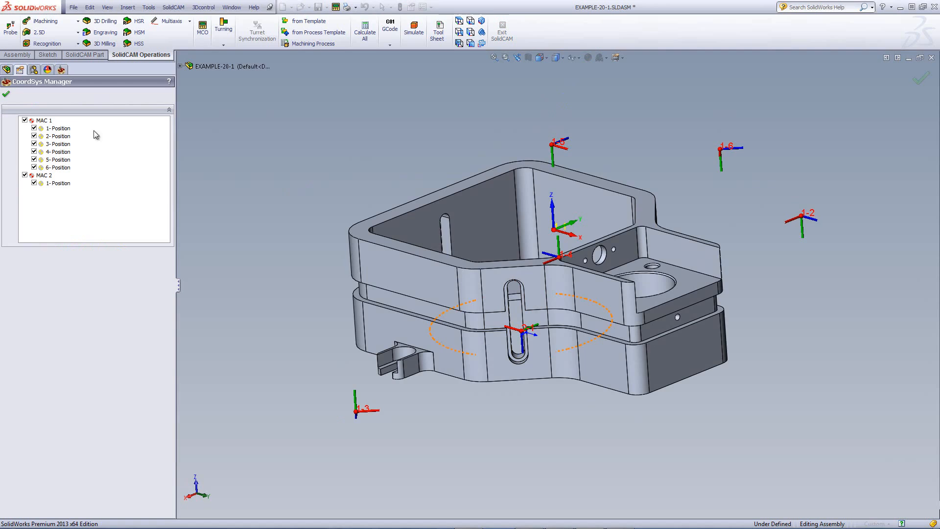
Step: Review the MAC 1 positions from 2 to 6 and the MAC 2 position, viewing the part's orientation in each
left_click(67, 138)
left_click(63, 153)
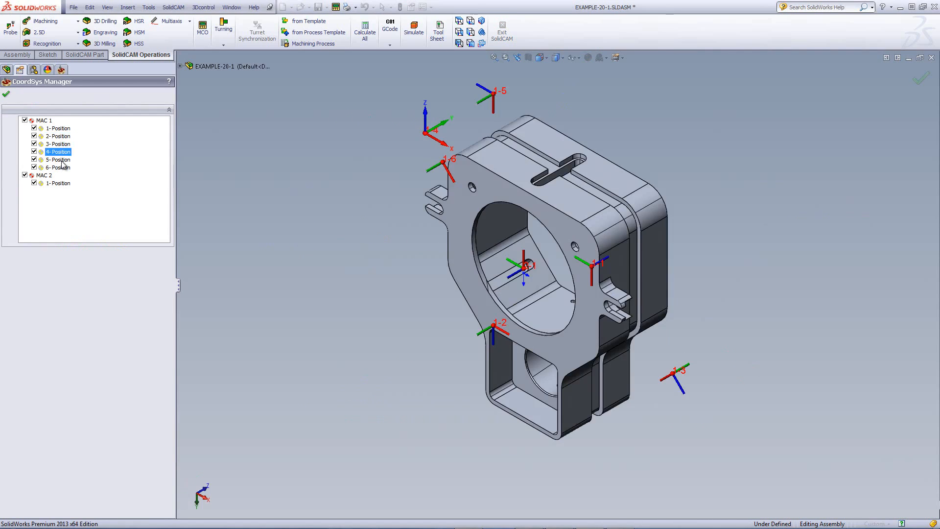
left_click(62, 162)
left_click(63, 167)
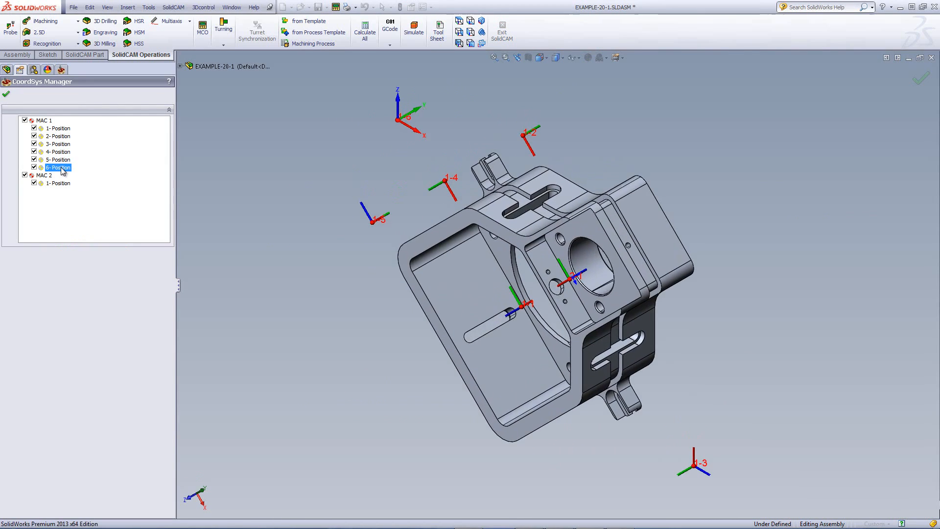
left_click(58, 159)
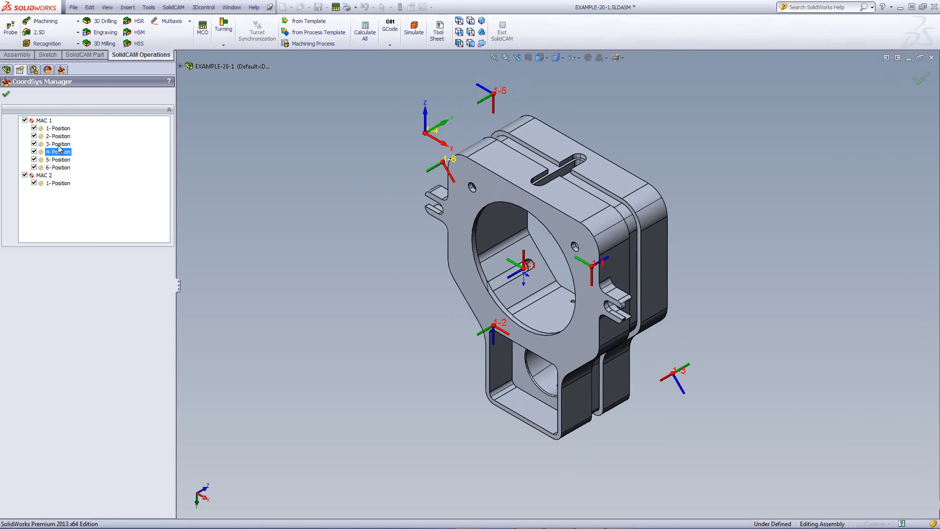
left_click(59, 145)
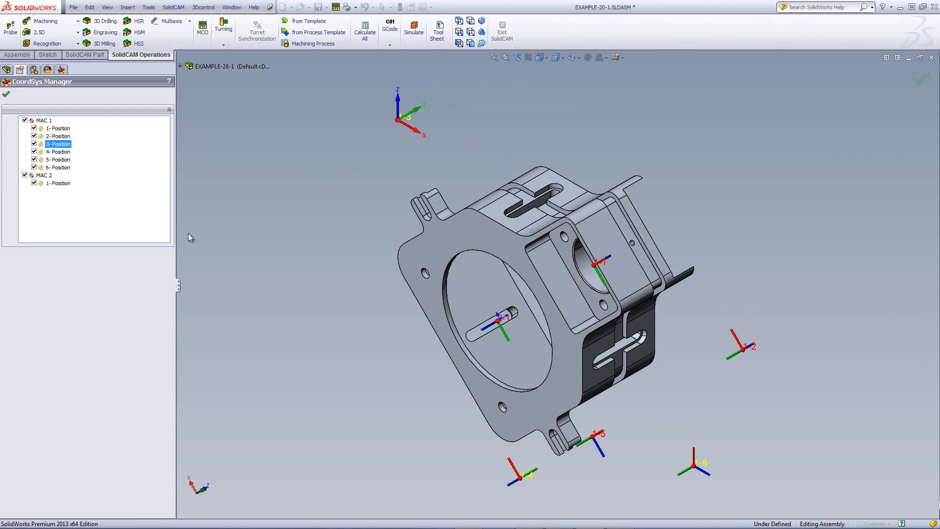
left_click(62, 186)
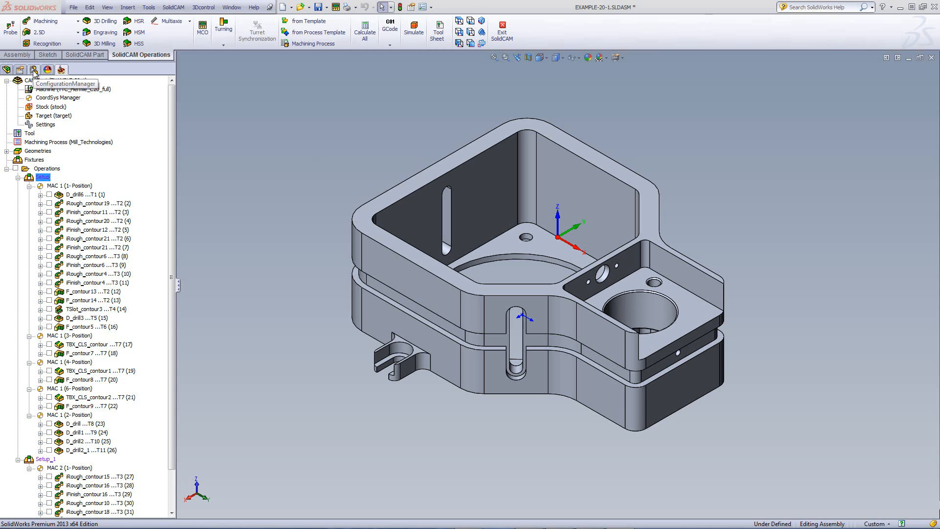
Step: Activate the stock configuration of the assembly and view the raw block on its clamping fixture
left_click(33, 70)
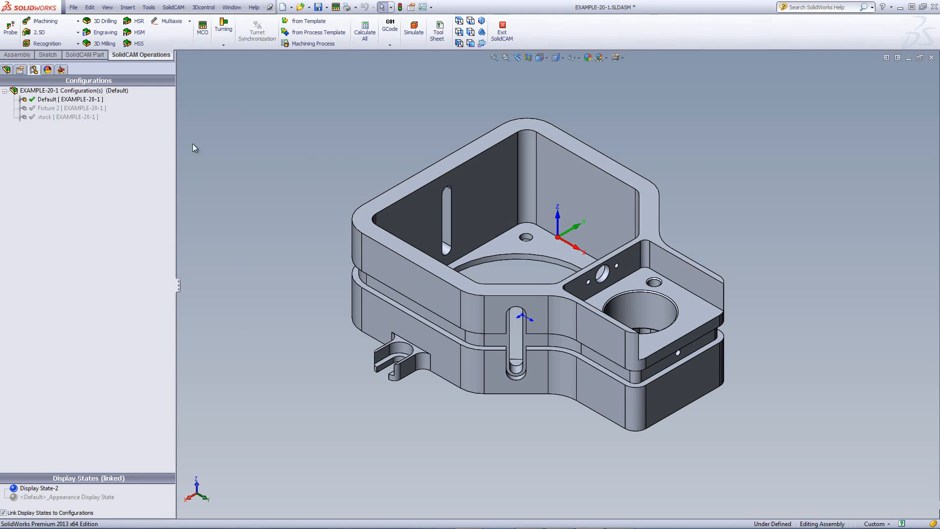
left_click(45, 118)
double_click(44, 117)
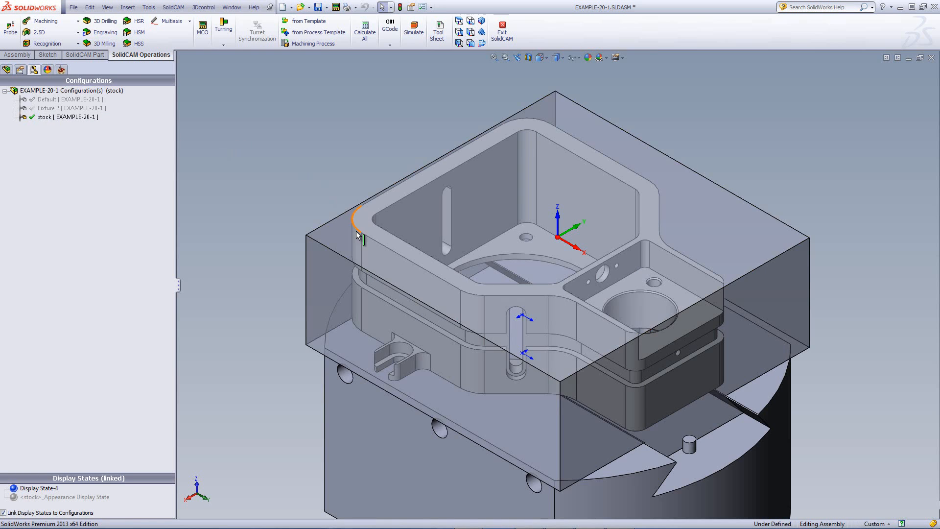
scroll(358, 240, "up", 3)
scroll(533, 370, "down", 1)
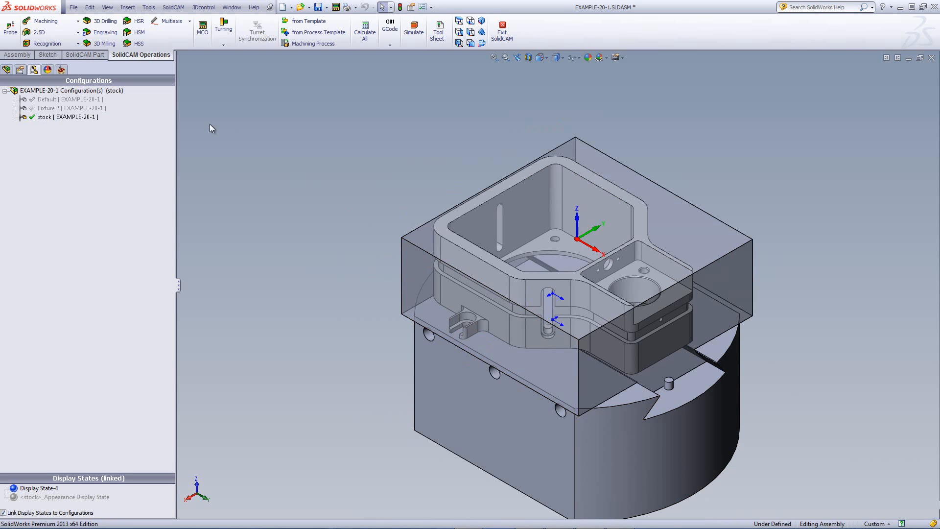
Step: Activate the Fixture 2 configuration and inspect the flipped part clamped on its base plate
double_click(49, 107)
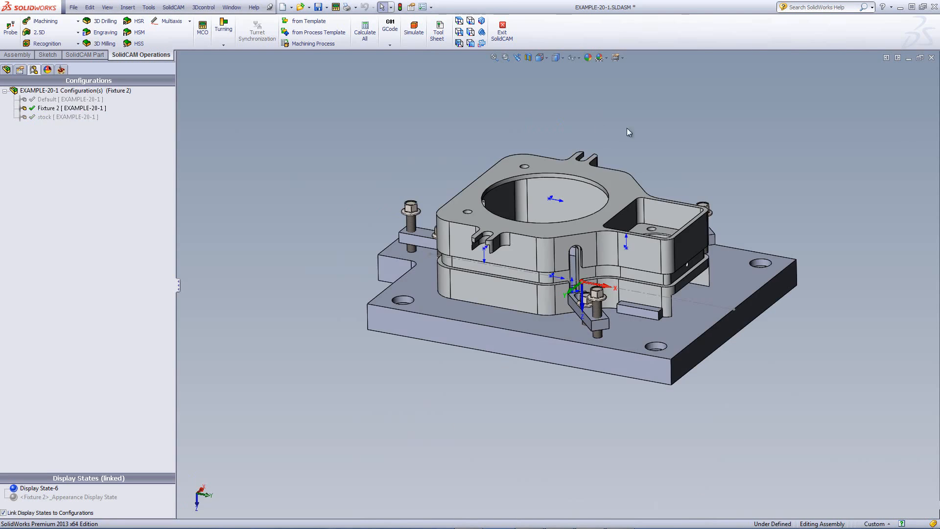
scroll(674, 163, "down", 1)
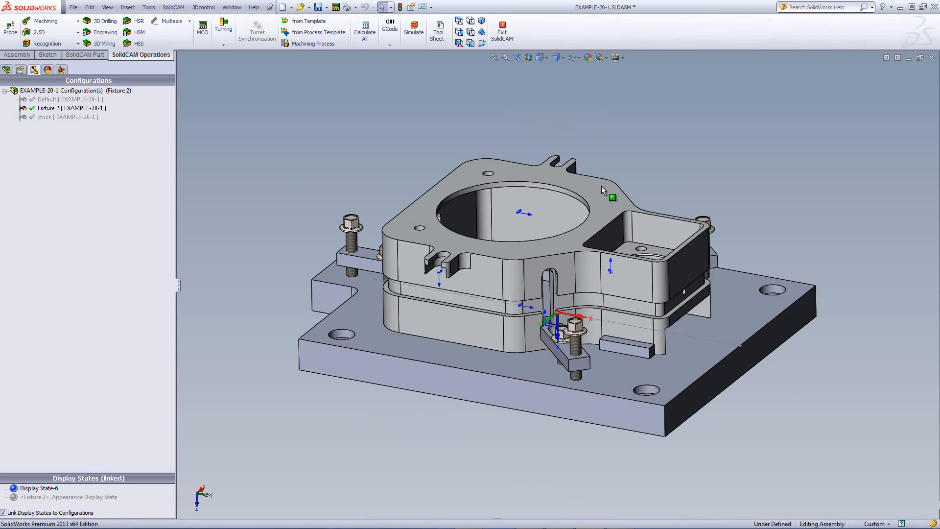
middle_click_drag(527, 215, 519, 237)
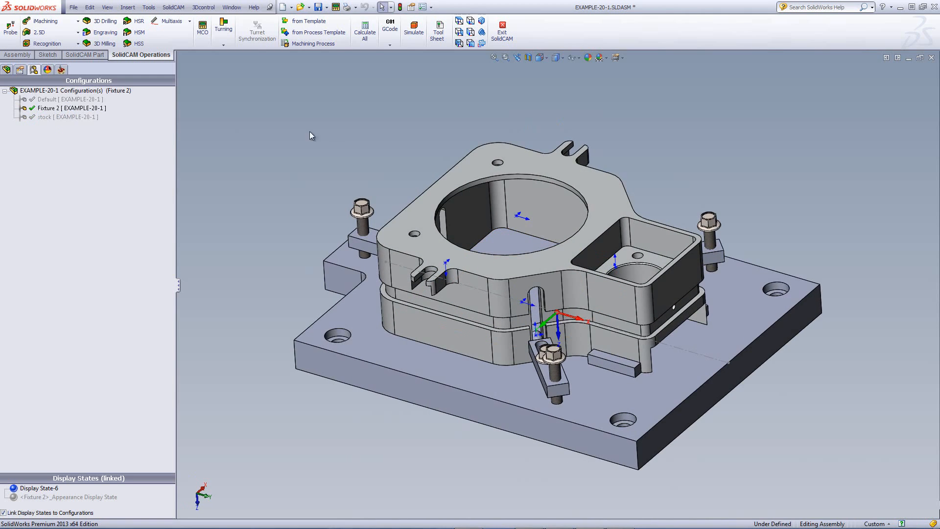
Step: Reactivate the Default configuration and turn the part back to its upright orientation
left_click(66, 117)
left_click(58, 100)
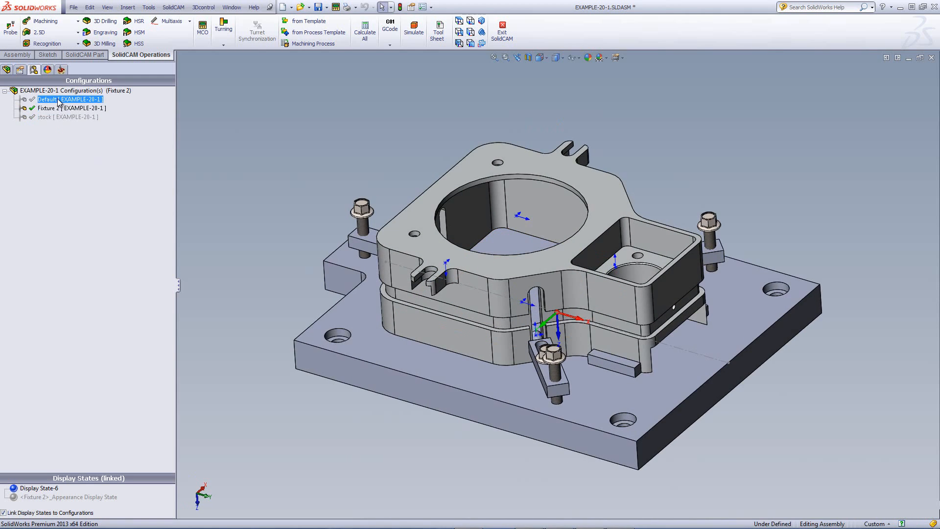
double_click(58, 100)
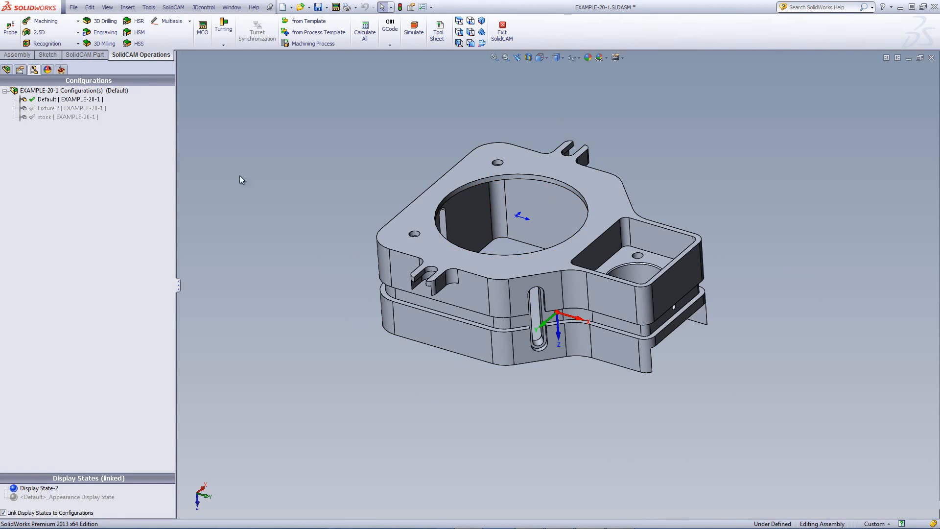
middle_click_drag(245, 178, 651, 230)
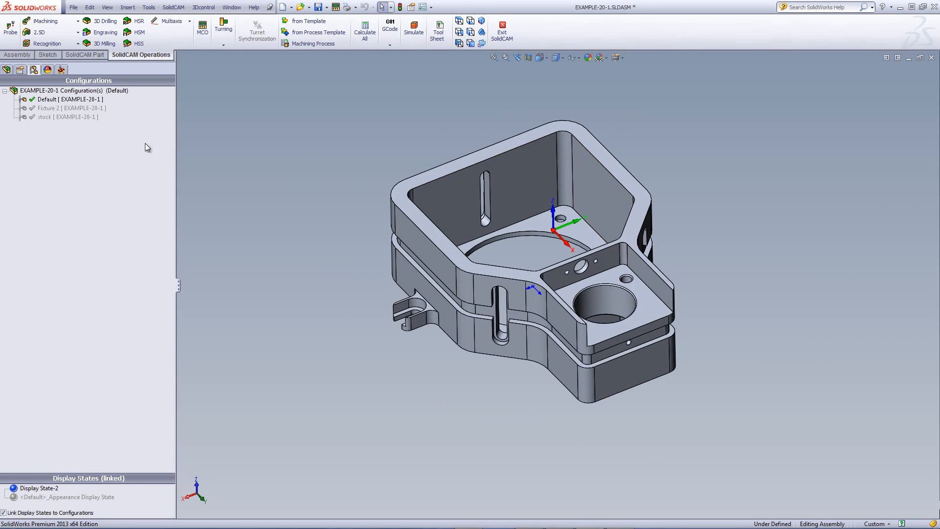
Step: Review the machine setup of Setup with its clamping fixture shown on the model, and open the definition of Setup_1
left_click(61, 70)
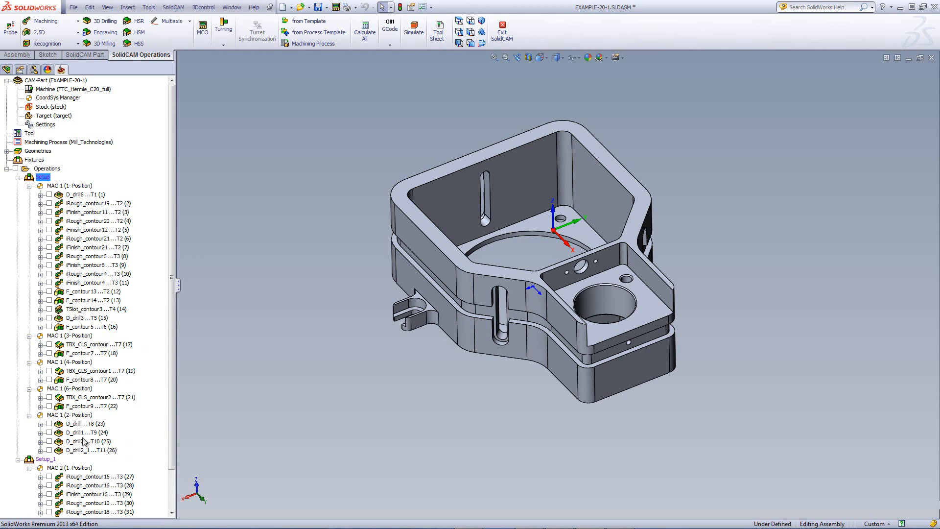
scroll(171, 447, "down", 2)
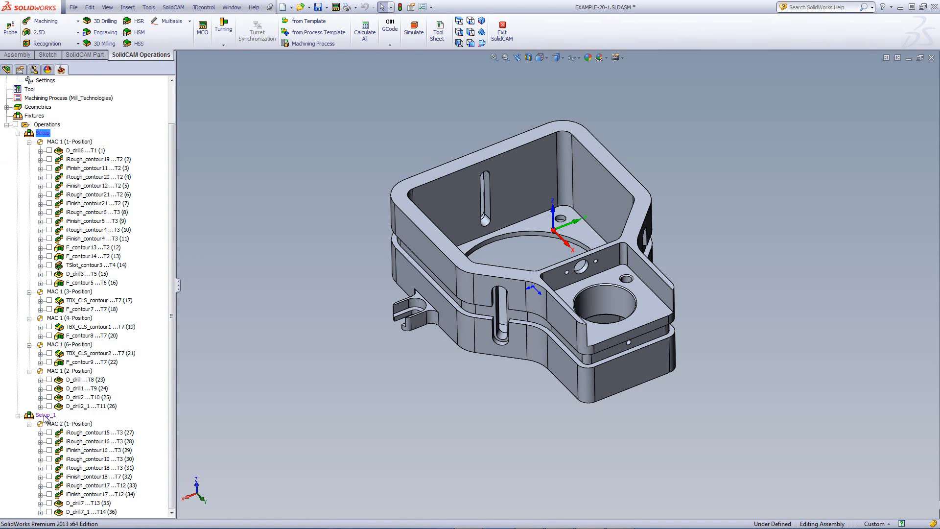
double_click(43, 133)
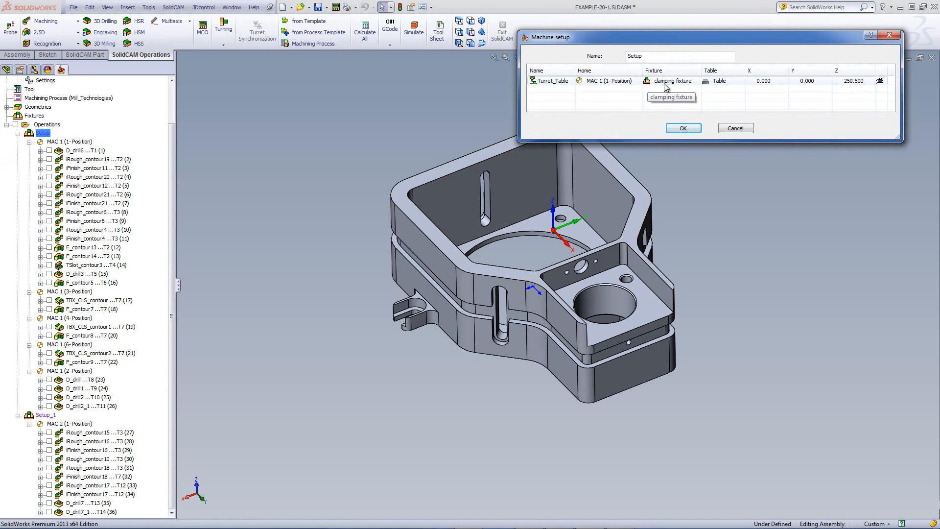
left_click(881, 81)
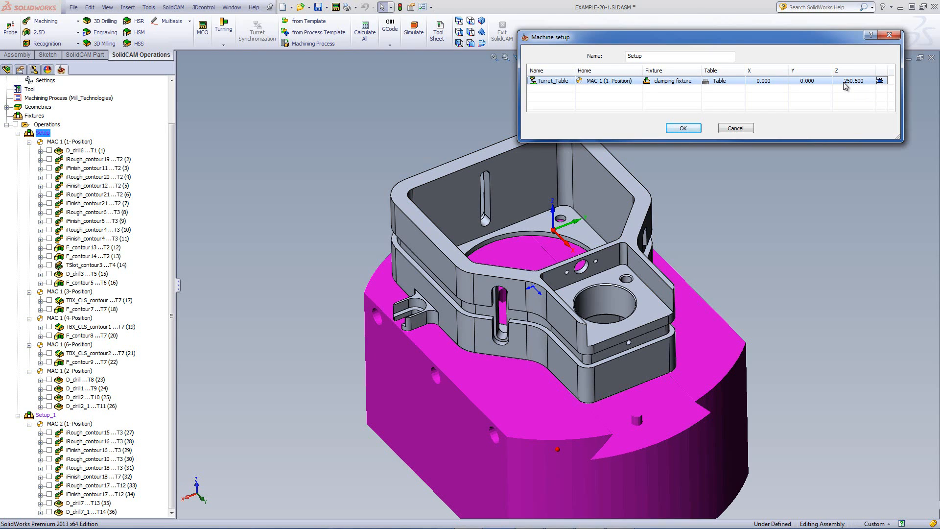
left_click(739, 130)
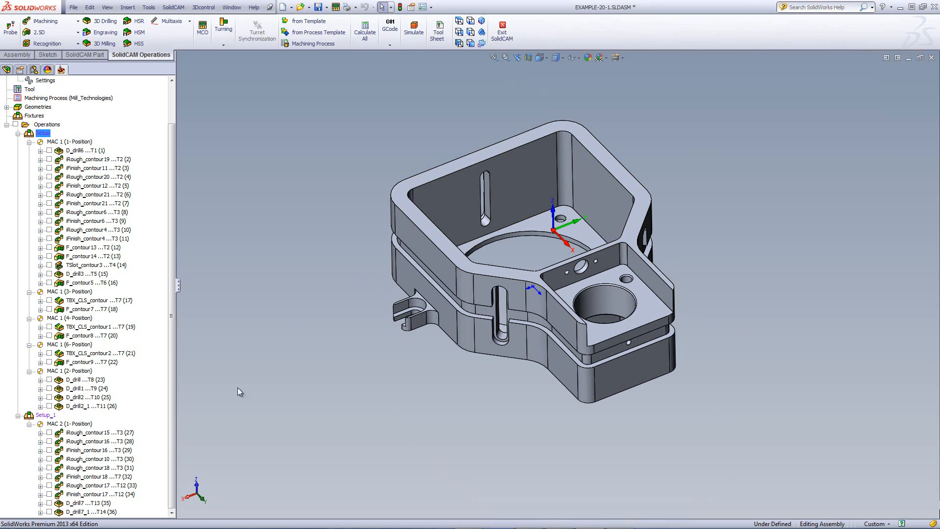
double_click(49, 416)
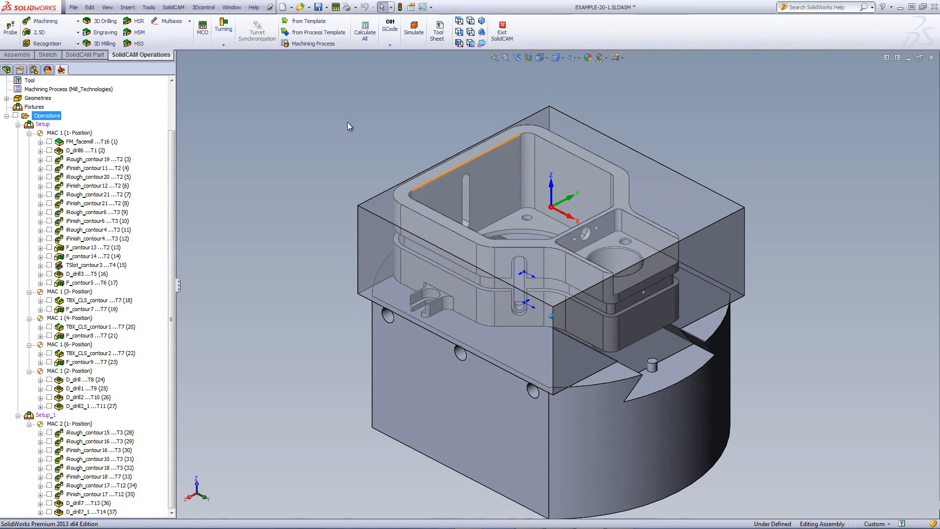
Step: Open the FM_facemill operation and show its facemill geometry on the stock model
double_click(84, 142)
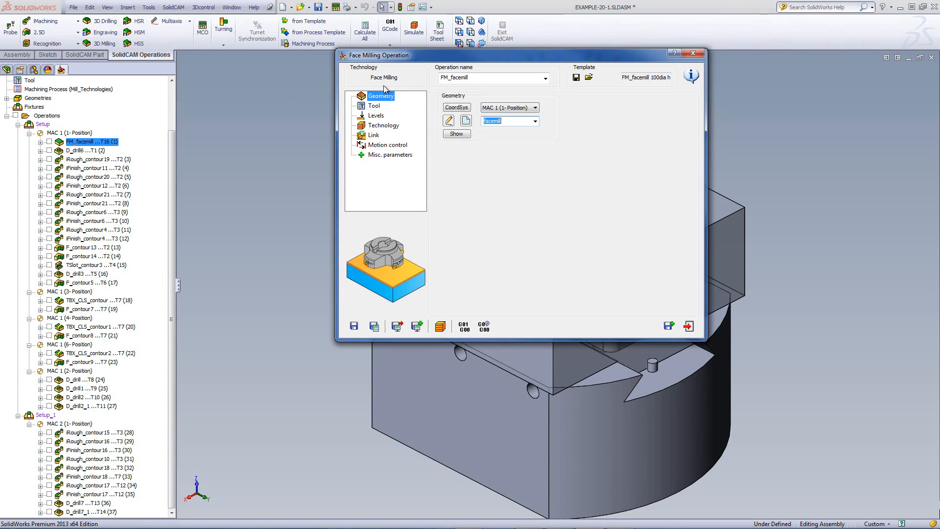
left_click(455, 135)
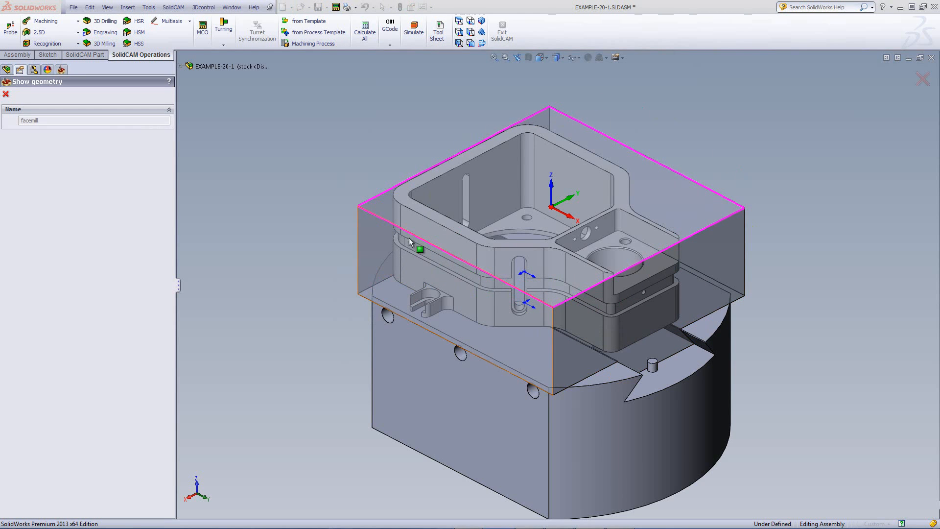
left_click(6, 94)
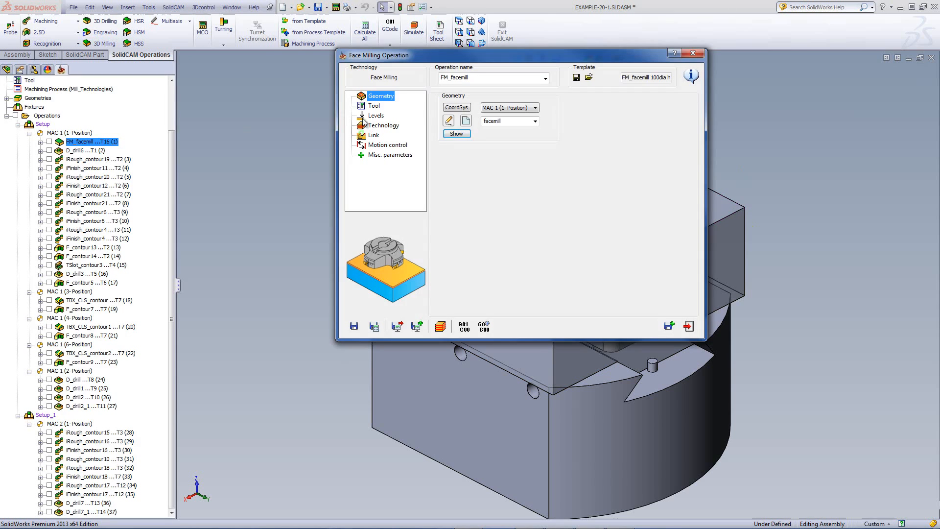
Step: Check the facemill geometry definition and its stock base geometry, and leave it without saving
left_click(451, 122)
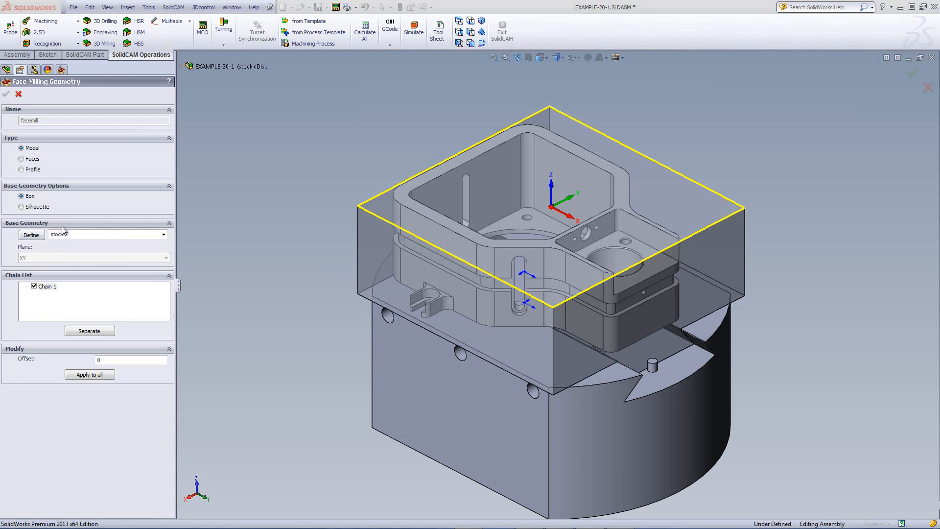
left_click(164, 235)
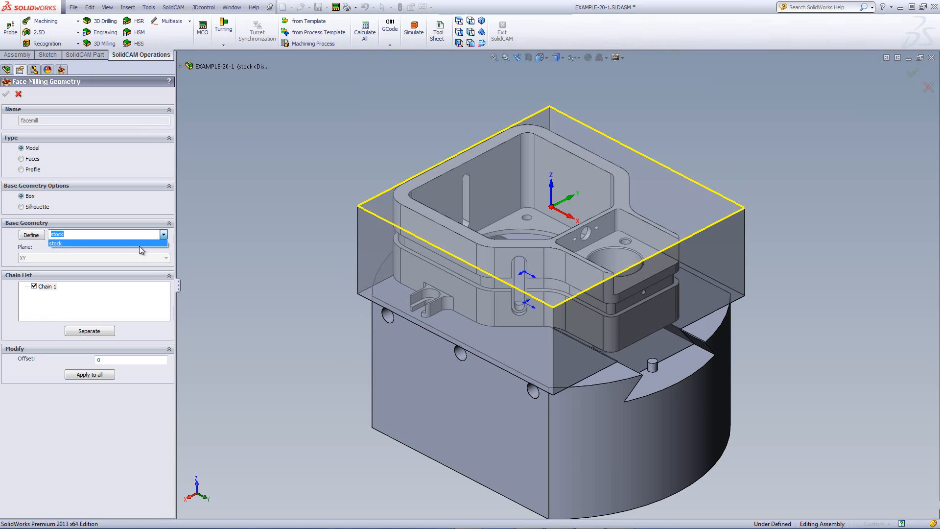
left_click(140, 243)
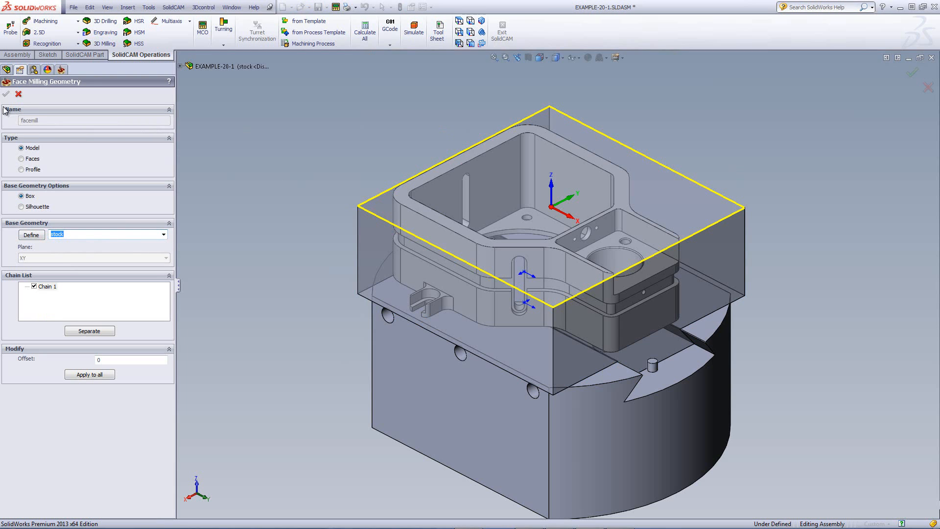
left_click(18, 94)
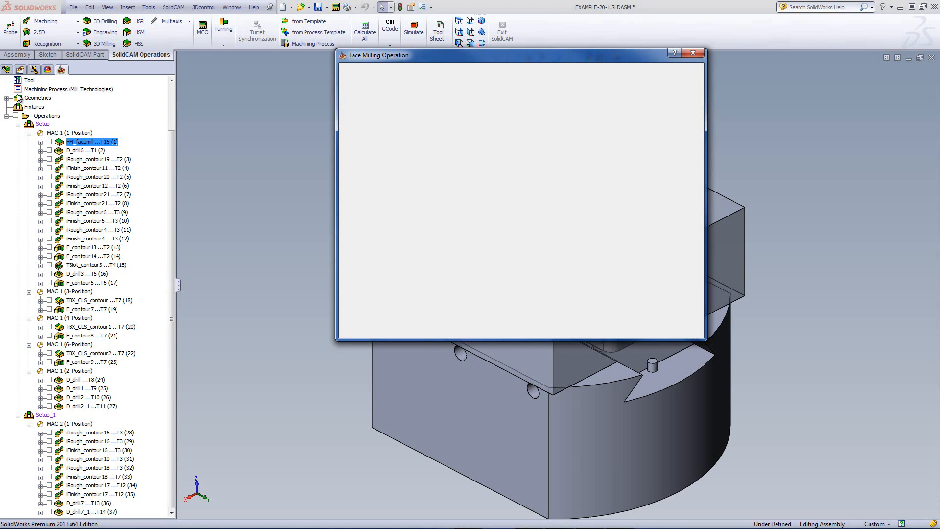
Step: Review the tool, levels and technology settings of the face milling operation, keeping the Hatch technology and checking its overlap value
left_click(376, 107)
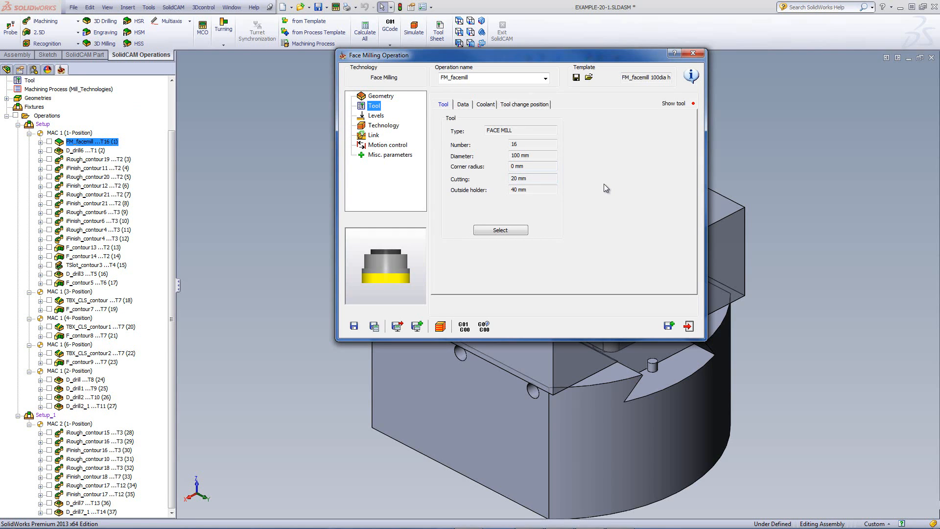
left_click(376, 116)
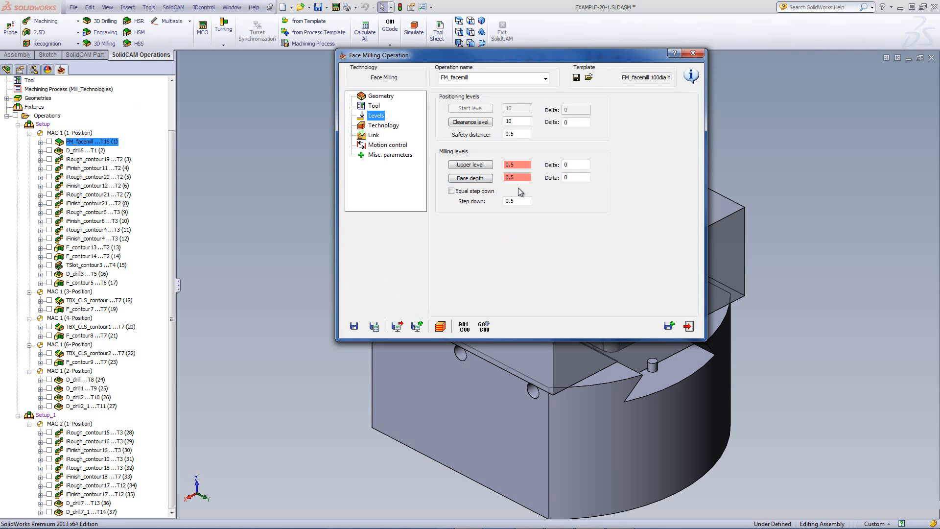
left_click(383, 126)
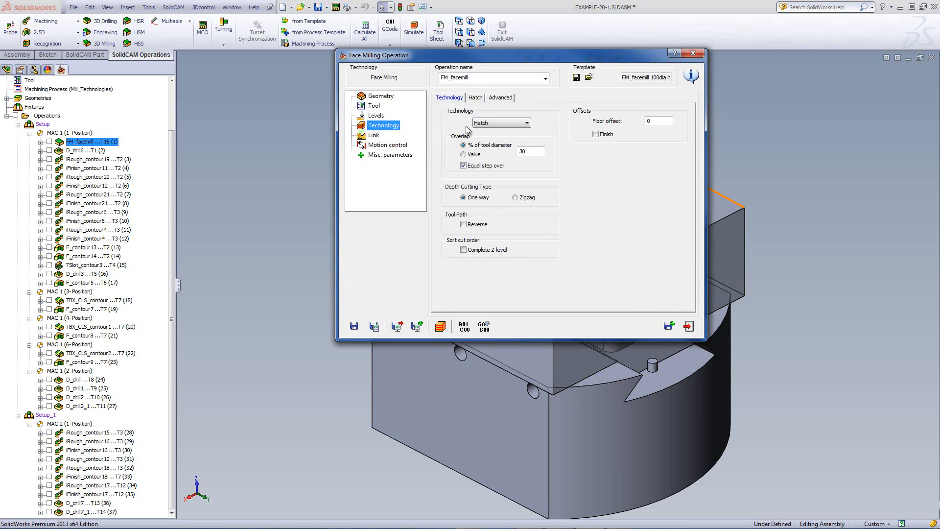
left_click(496, 123)
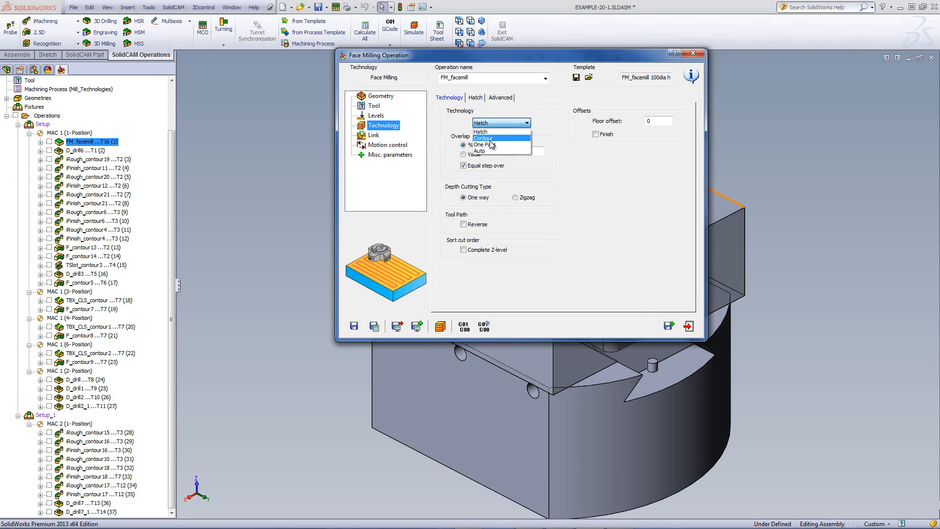
left_click(485, 131)
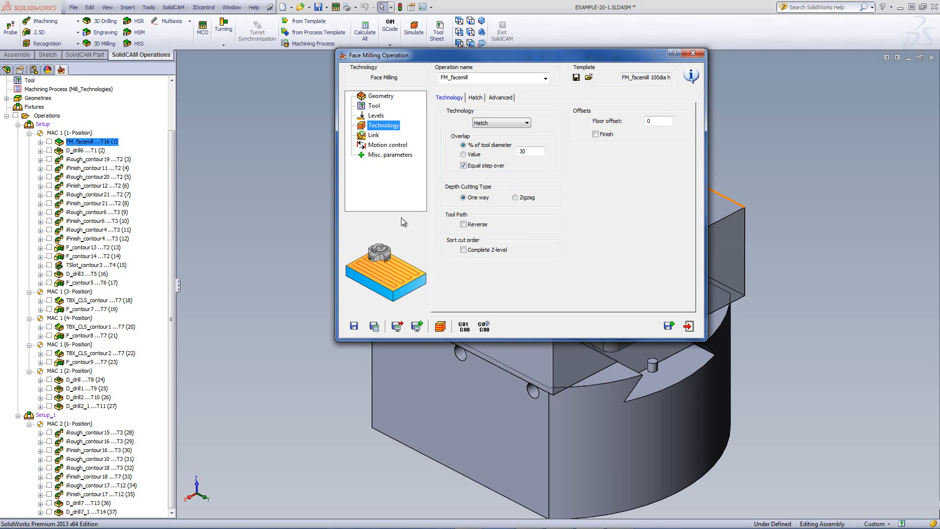
left_click(530, 153)
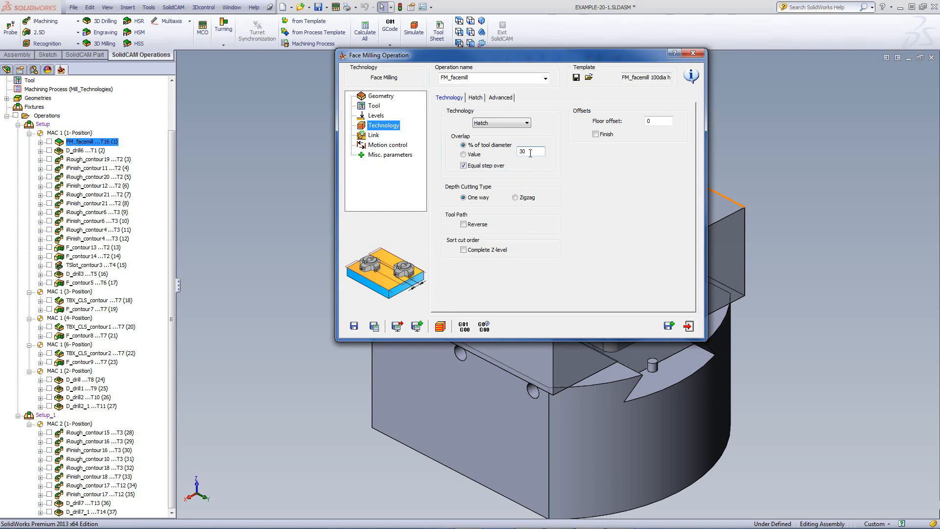
Step: Simulate the face milling operation in SolidVerify, stepping through the cutting passes and playing it to the end, and leave the operation
left_click(441, 325)
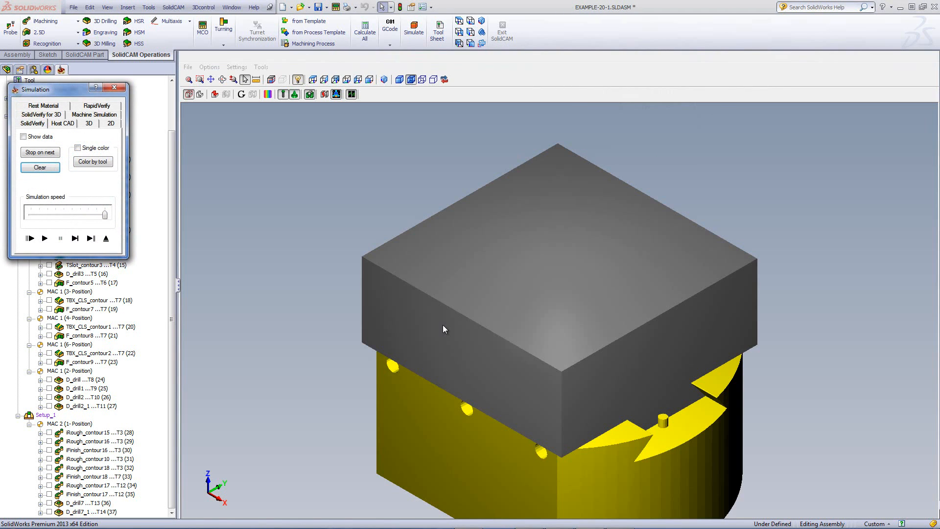
left_click(79, 239)
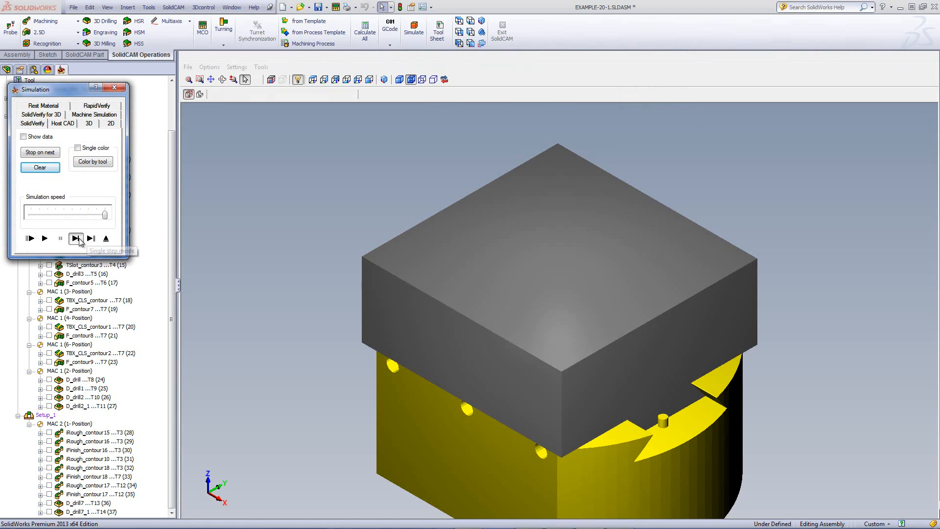
left_click(76, 239)
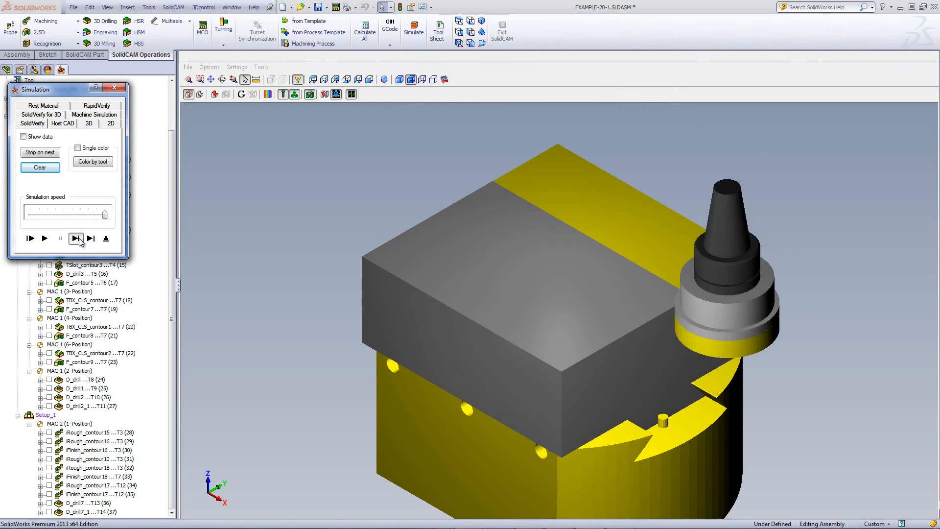
left_click(76, 239)
left_click(76, 239)
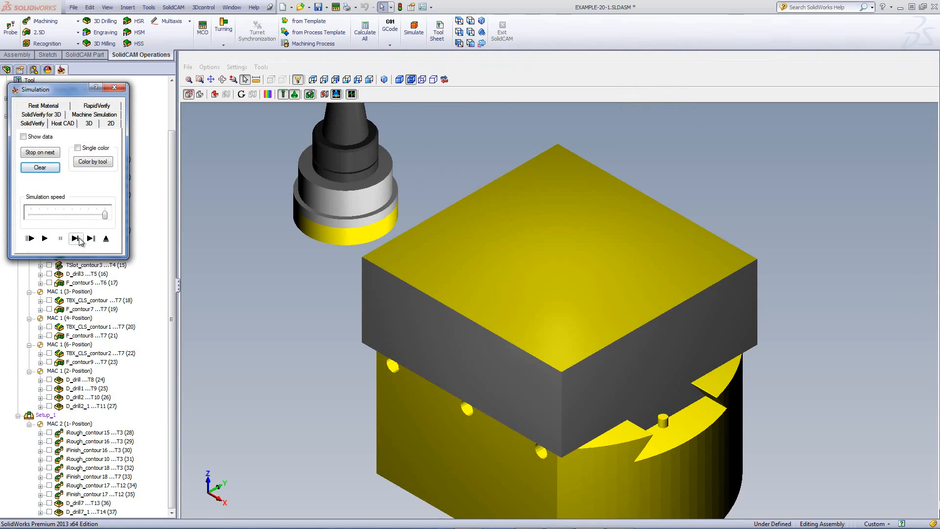
left_click(45, 240)
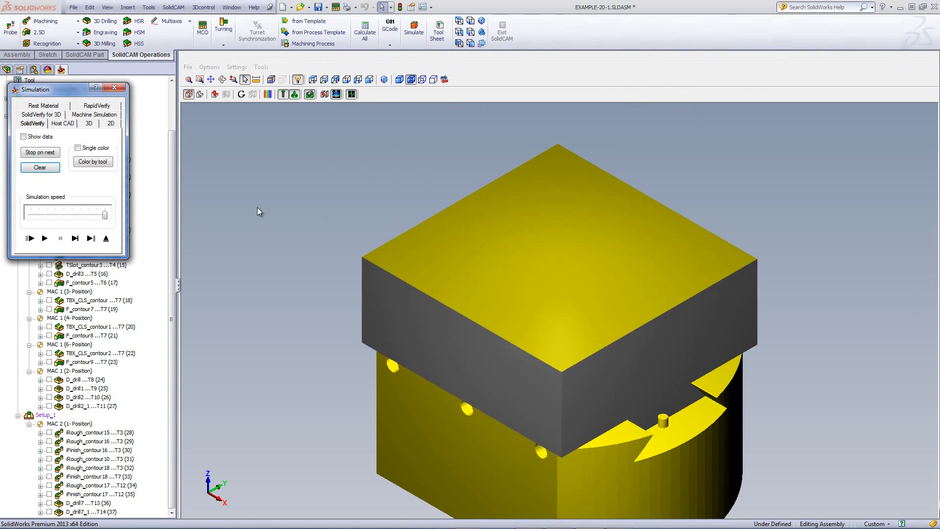
key("Escape")
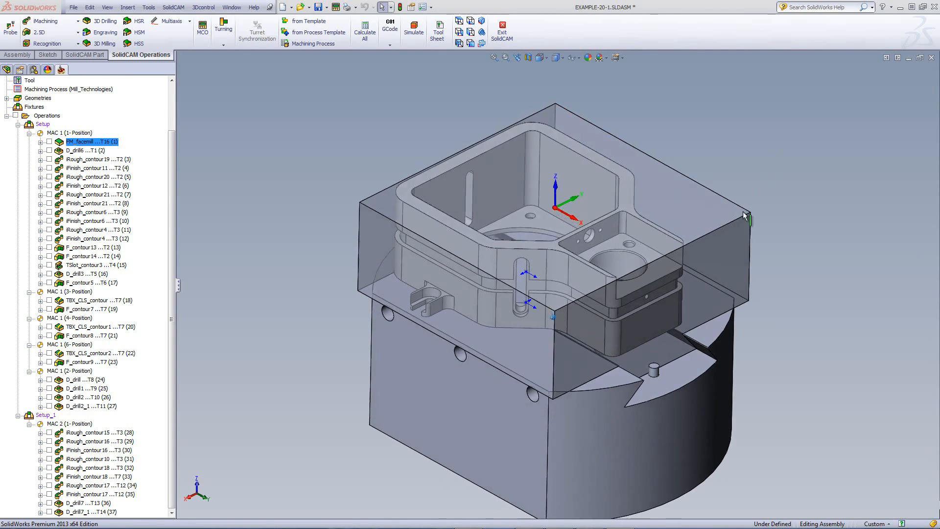
Step: Inspect the part inside its transparent stock, including the rim of the large bore on the lower ledge
middle_click_drag(578, 286, 572, 289)
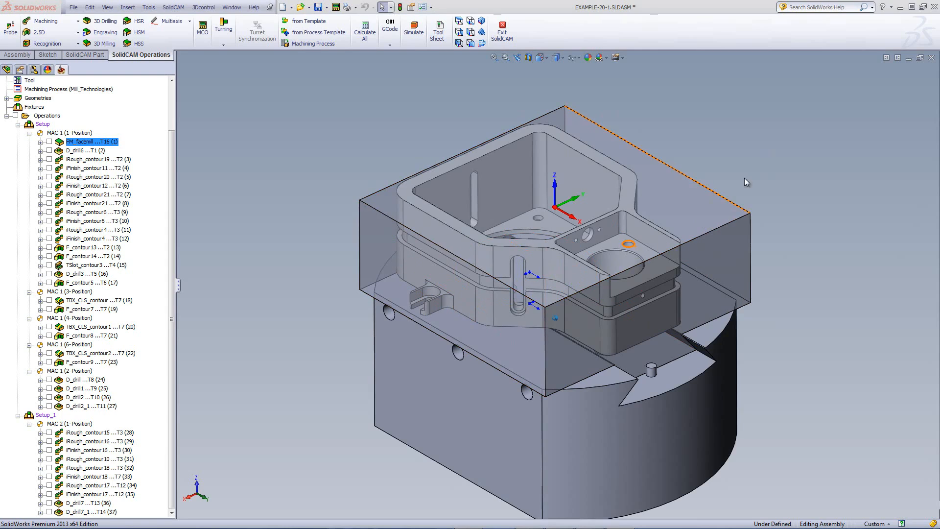
mouse_move(621, 260)
middle_mouse_down()
mouse_move(583, 264)
mouse_move(652, 282)
mouse_move(659, 273)
middle_mouse_up()
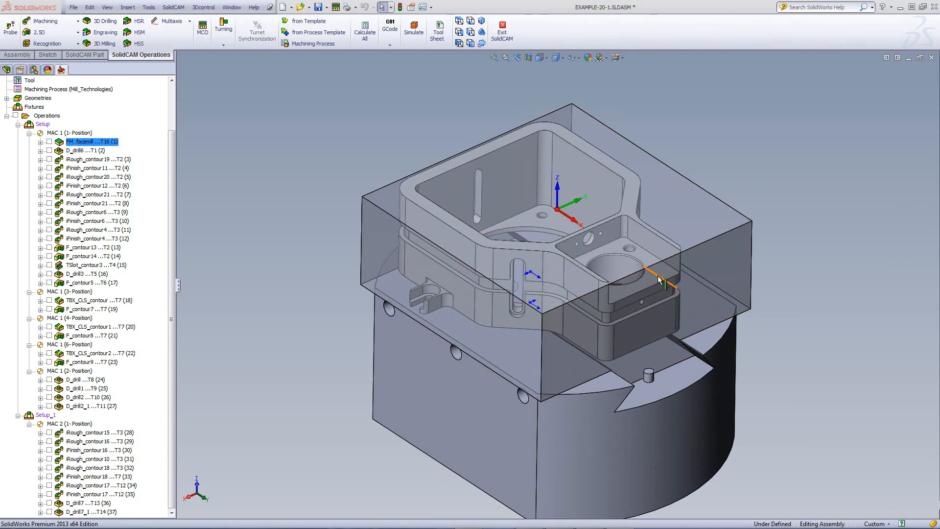
left_click(651, 279)
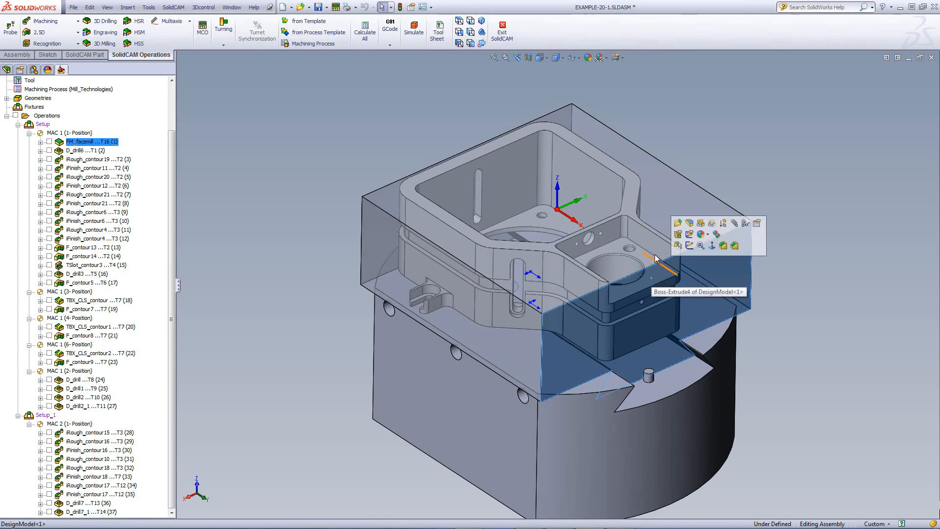
key("Escape")
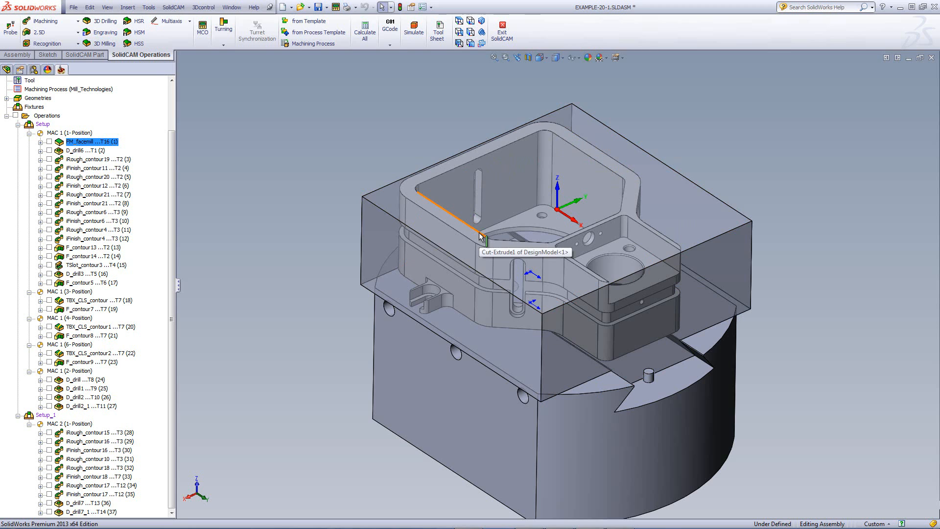
left_click(611, 257)
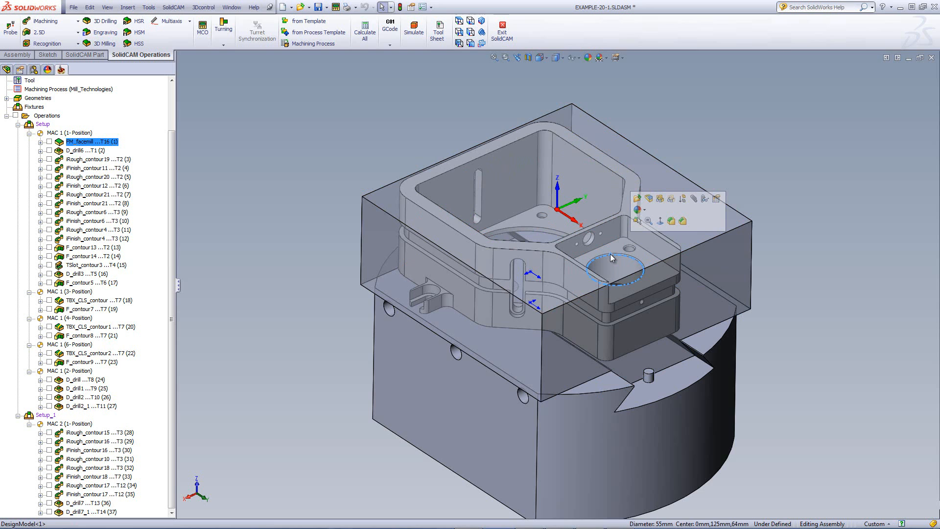
left_click(769, 123)
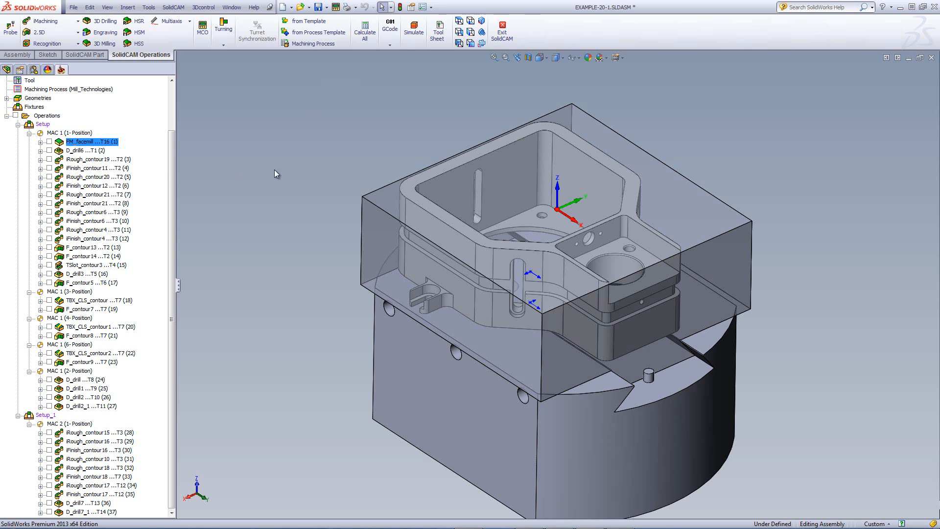
Step: Open the D_drill6 operation, show its drill6 geometry on the part, and check its tool and level settings
double_click(77, 151)
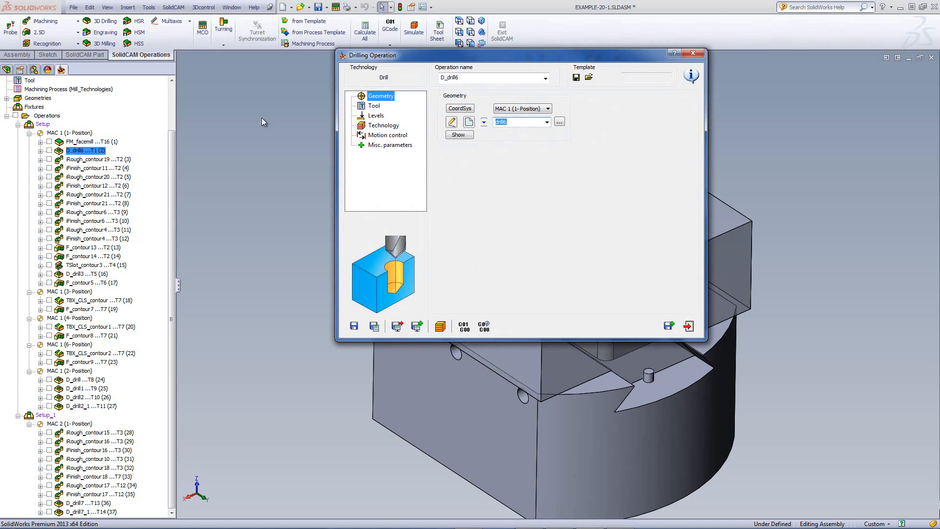
left_click(483, 124)
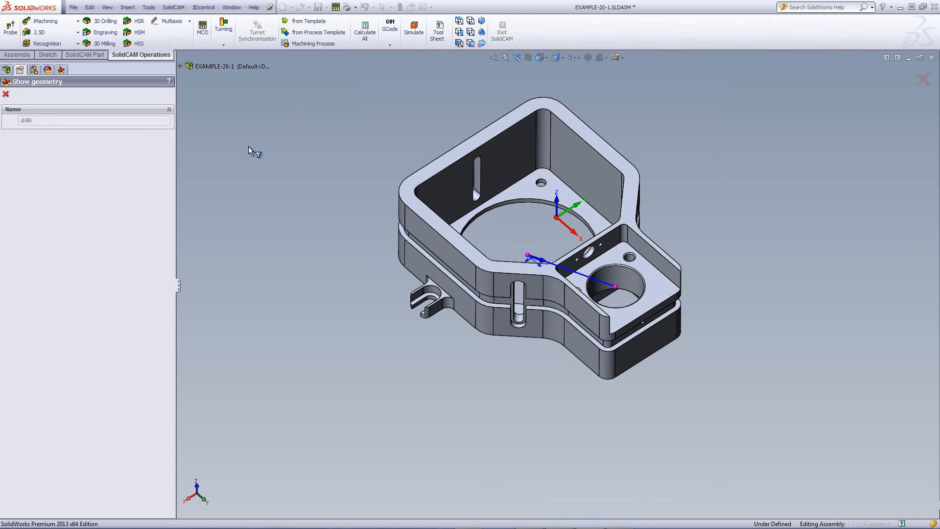
left_click(6, 93)
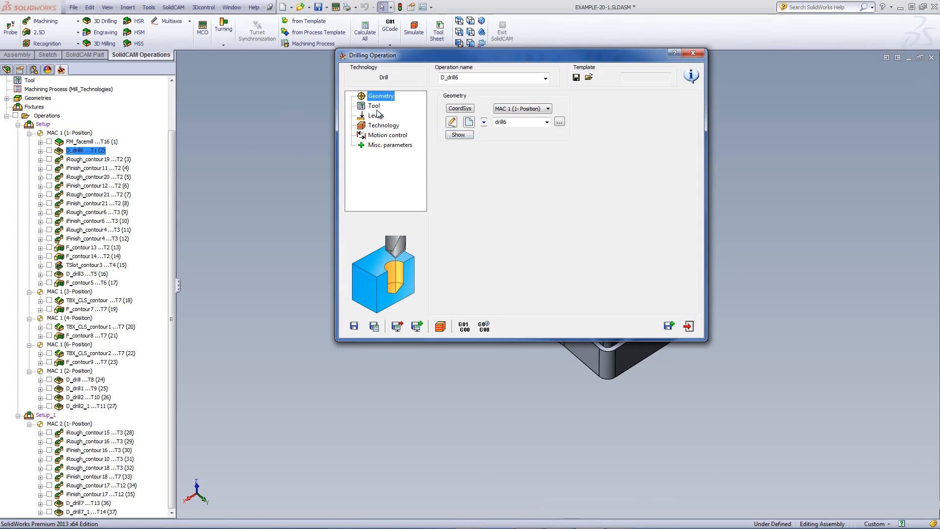
left_click(378, 110)
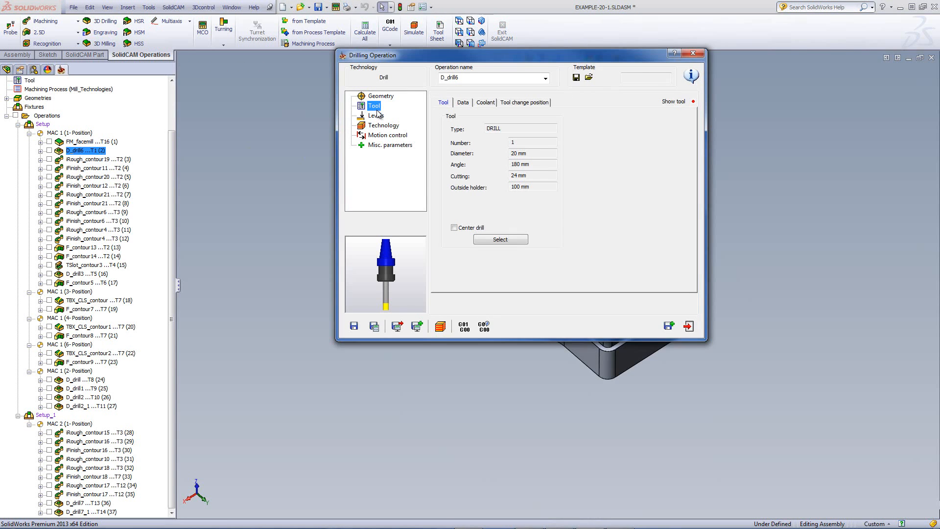
left_click(376, 116)
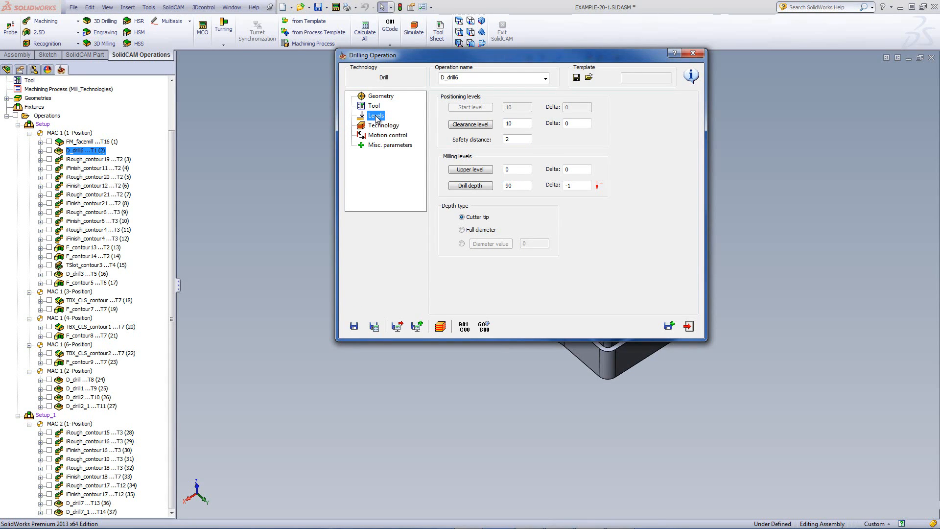
Step: Simulate the D_drill6 operation in SolidVerify, stepping through both drilled holes, and exit the simulation
left_click(440, 326)
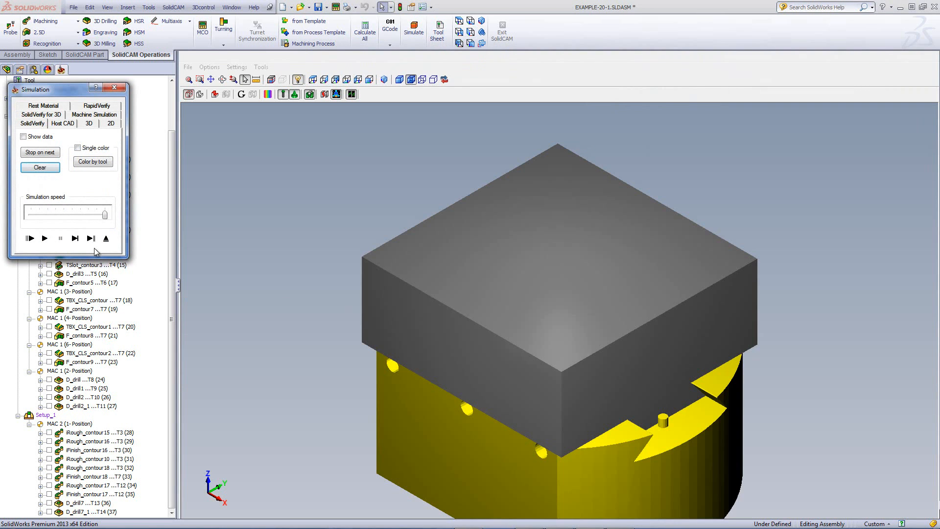
left_click(75, 239)
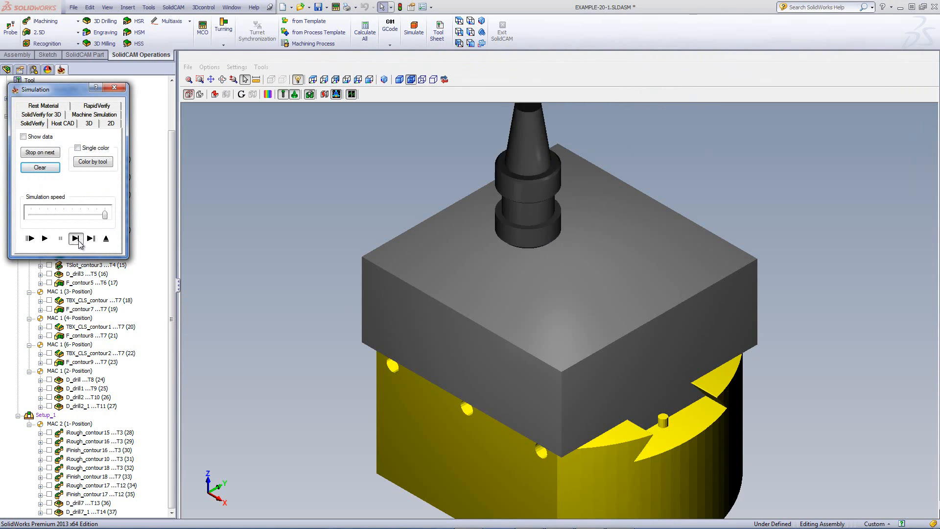
left_click(76, 239)
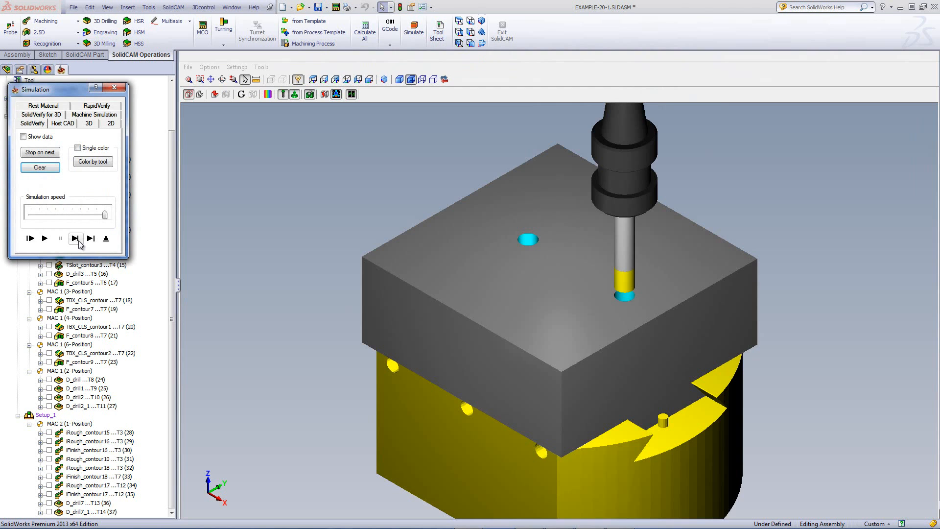
left_click(107, 239)
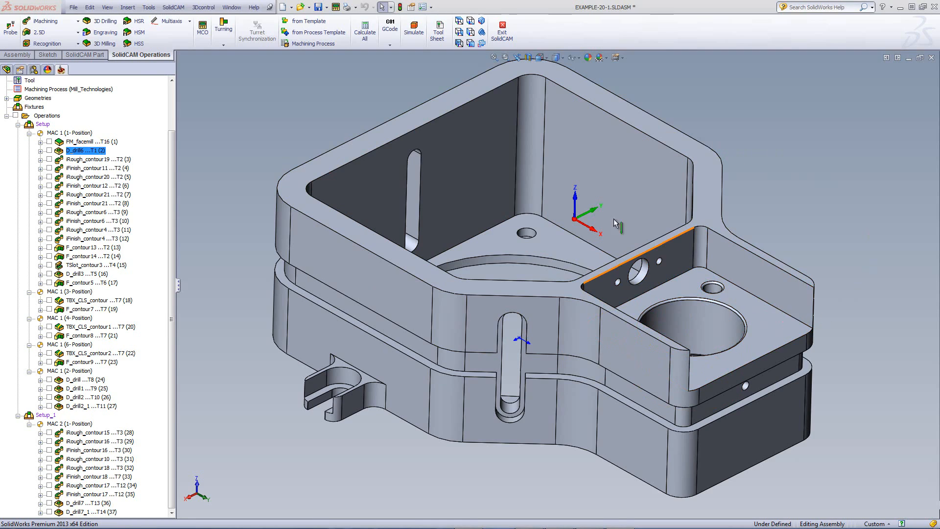
Step: Inspect the main pocket's floor face, then display the iRough_contour19 toolpath on the part and hide it again
left_click(549, 245)
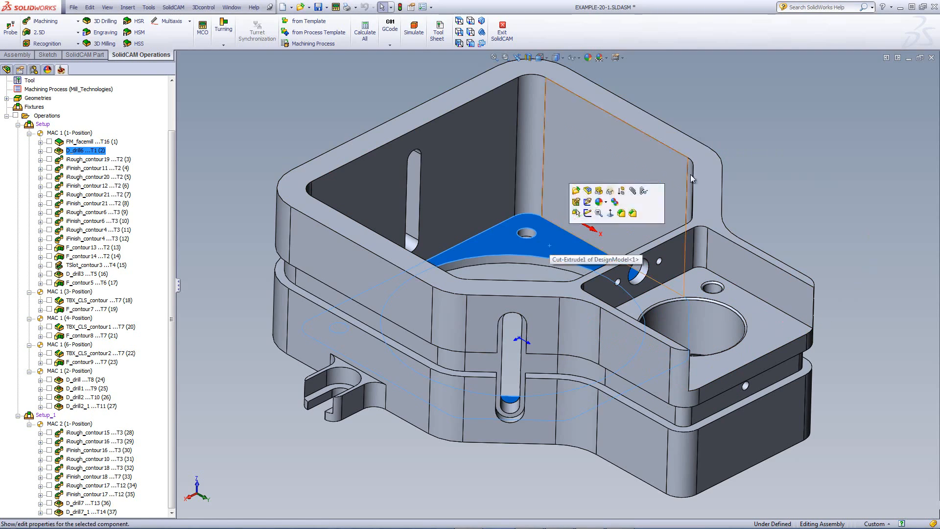
left_click(798, 139)
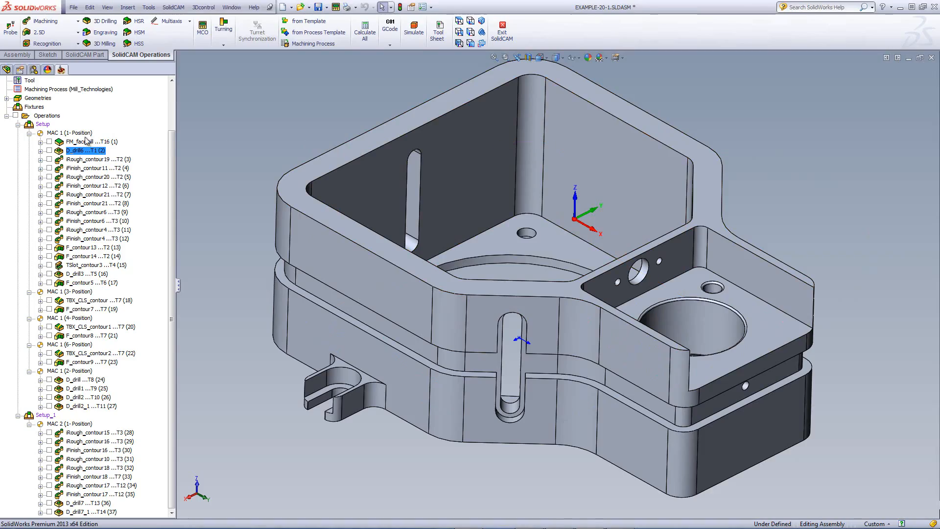
left_click(49, 159)
mouse_move(300, 140)
middle_mouse_down()
mouse_move(283, 150)
mouse_move(296, 105)
mouse_move(326, 100)
mouse_move(281, 135)
mouse_move(286, 143)
middle_mouse_up()
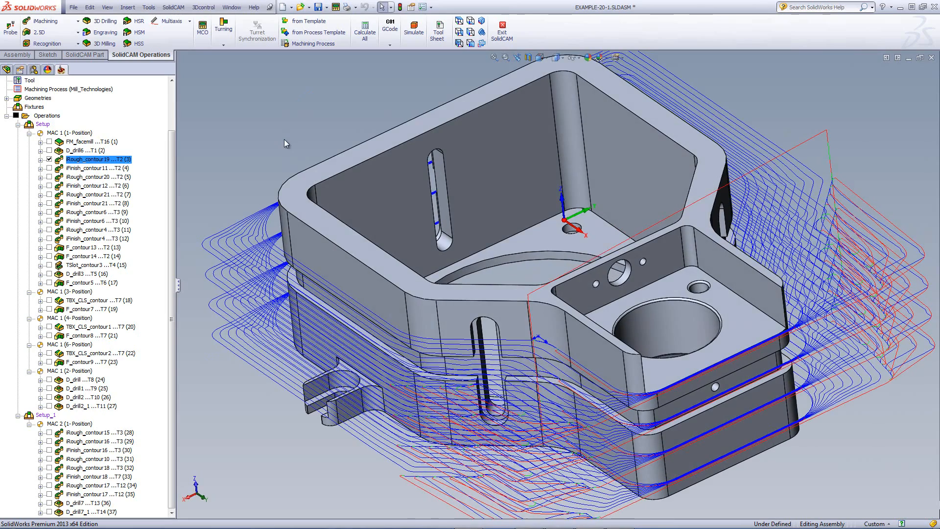
left_click(49, 159)
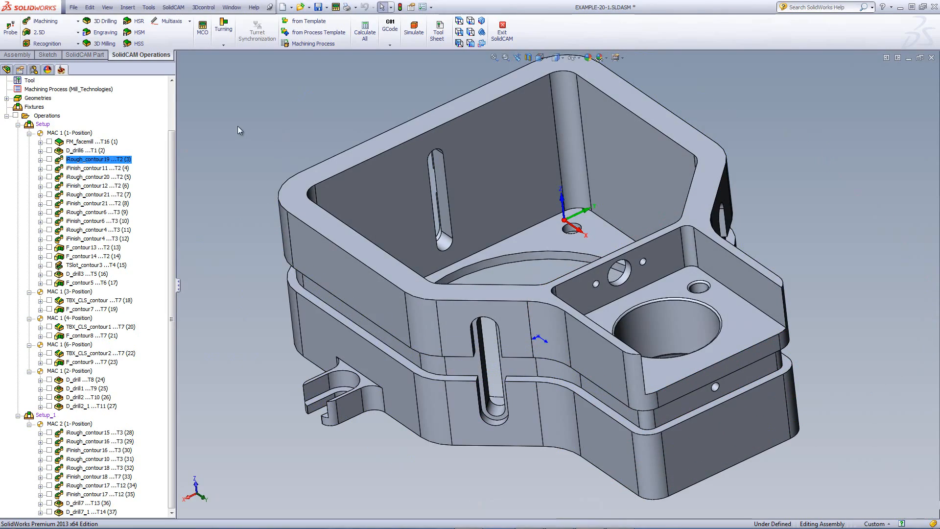
Step: Open the milling part data of CAM-Part EXAMPLE-20-1, check its iMachining machine database, material and machining level, and accept it
scroll(172, 147, "up", 1)
scroll(175, 131, "up", 2)
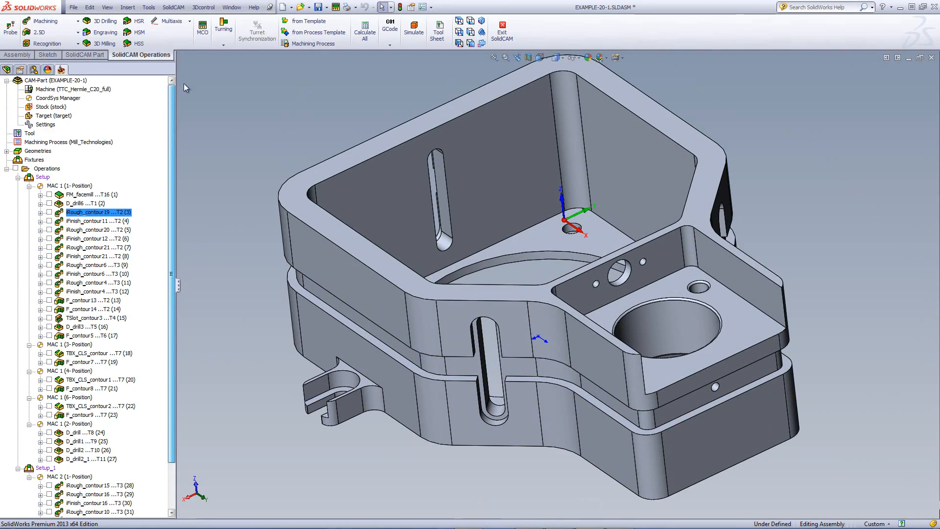
middle_click_drag(365, 124, 500, 119)
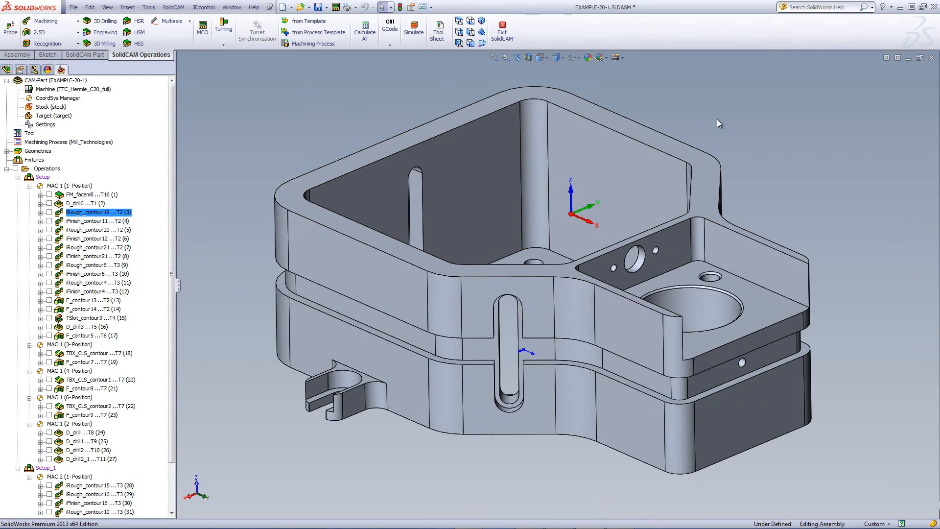
double_click(47, 81)
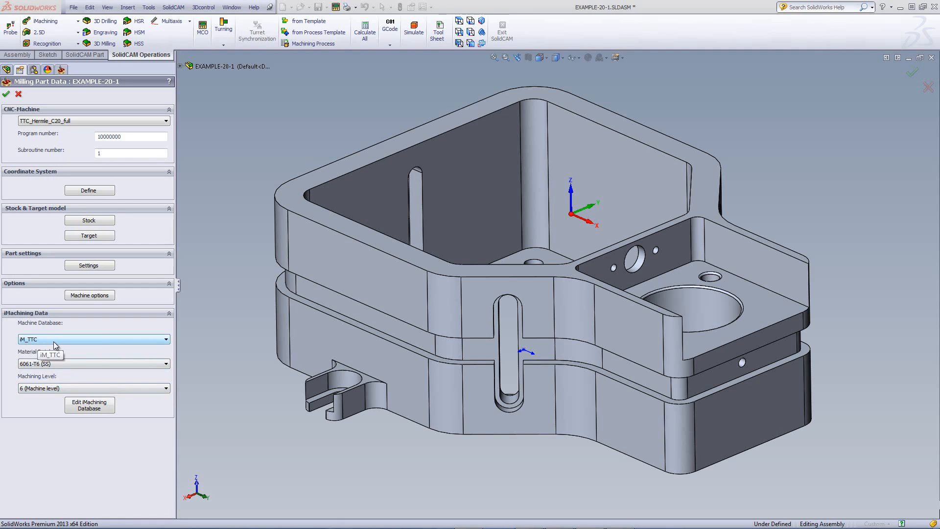
left_click(6, 93)
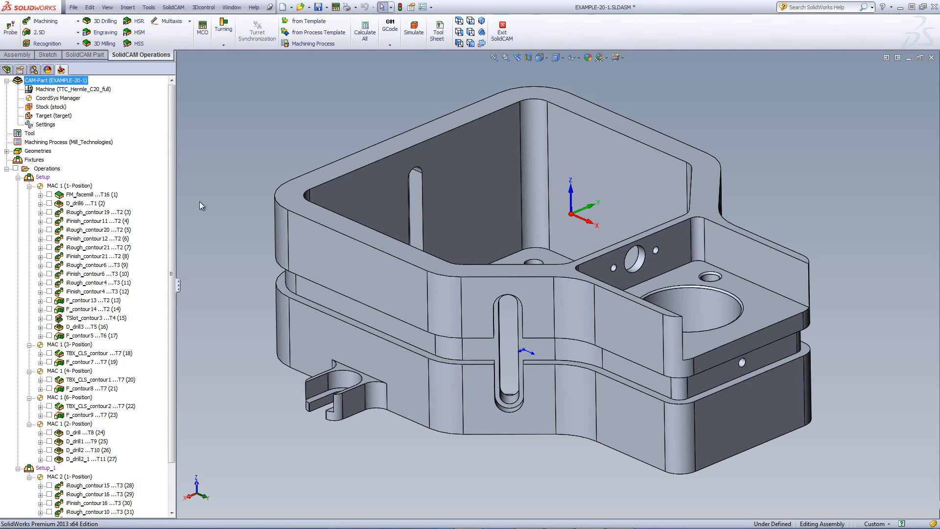
Step: Open the iRough_contour19 operation and show its contour19 geometry on the part, viewing the chain from above
double_click(88, 212)
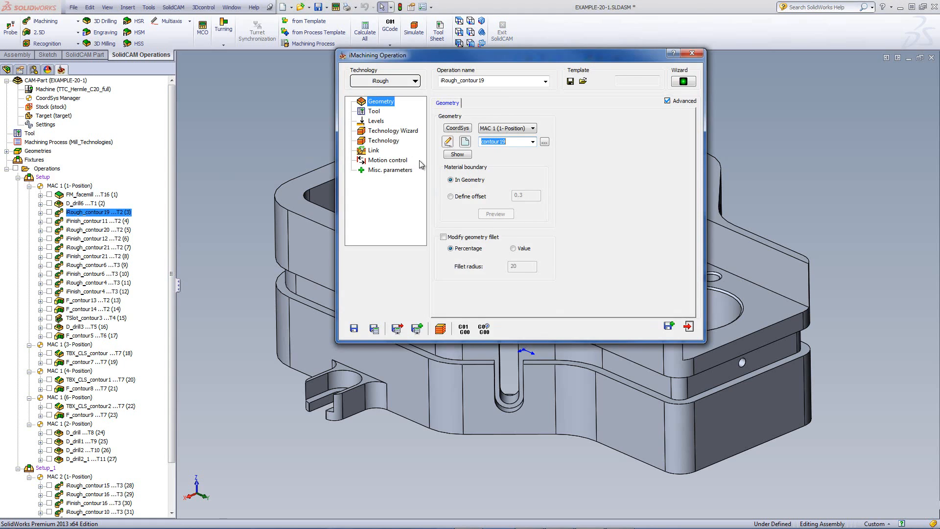
left_click(457, 154)
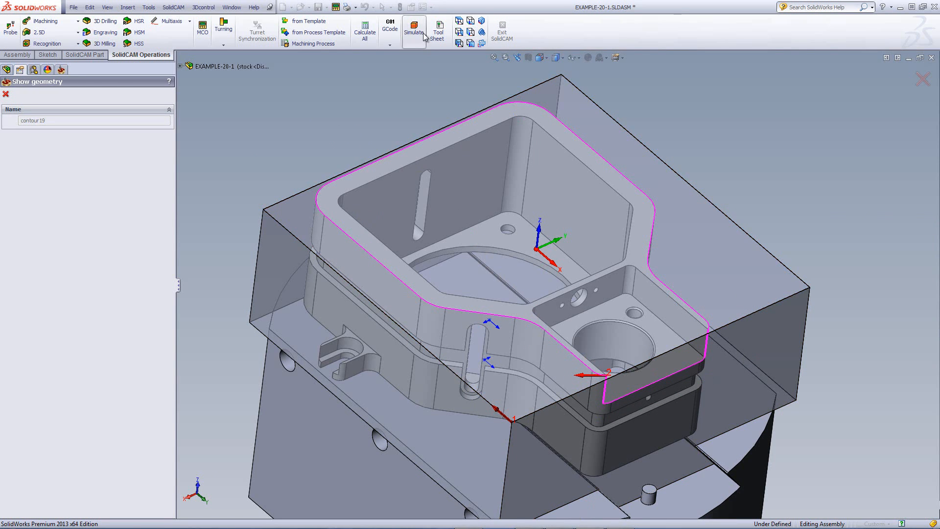
left_click(460, 21)
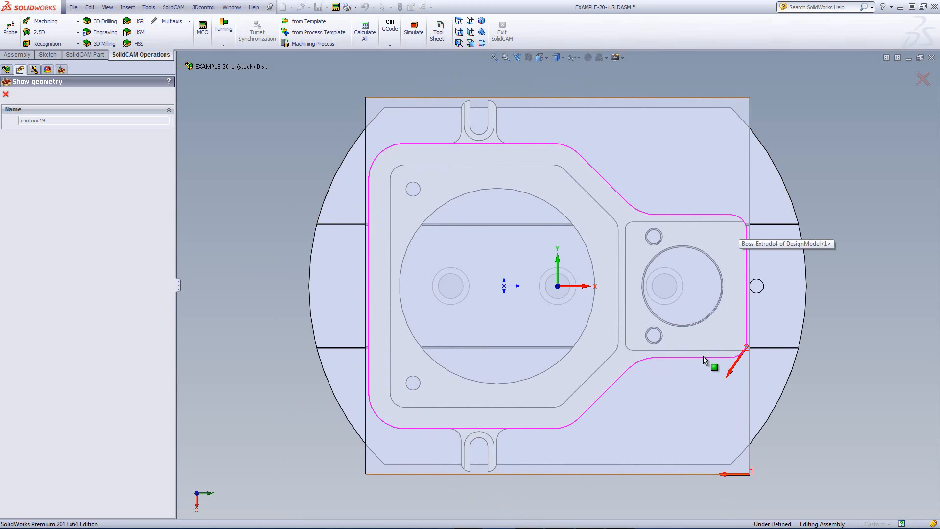
left_click(6, 95)
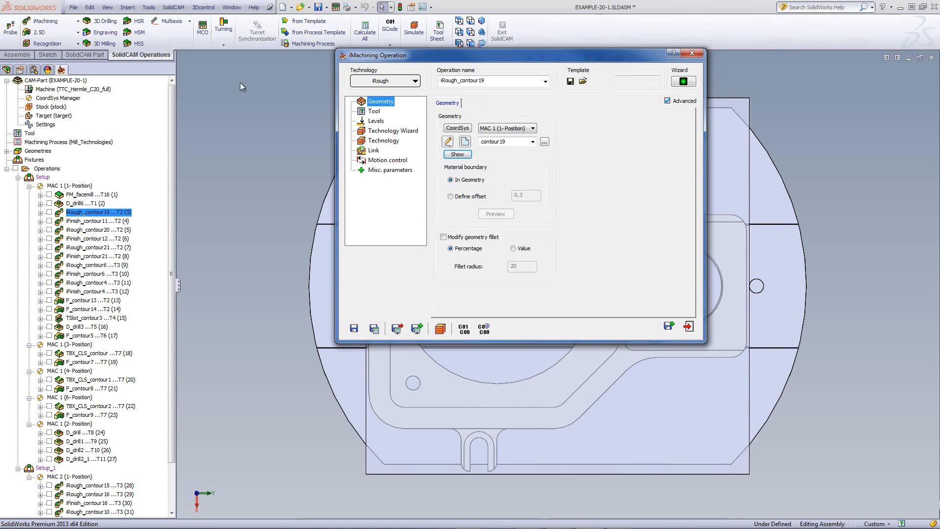
Step: Check the iRough_contour19 tool data and inspect the topology parameters of end mill number 2 in the tool table
left_click(374, 113)
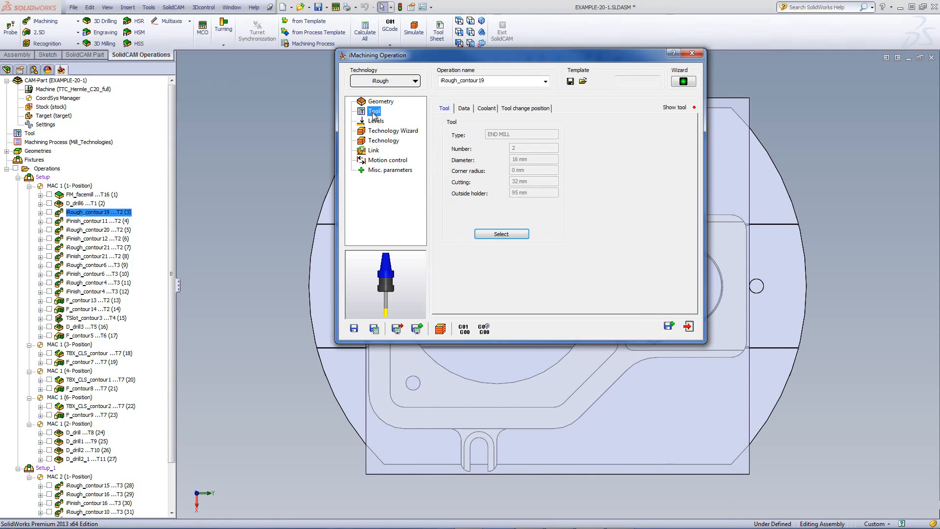
left_click(499, 233)
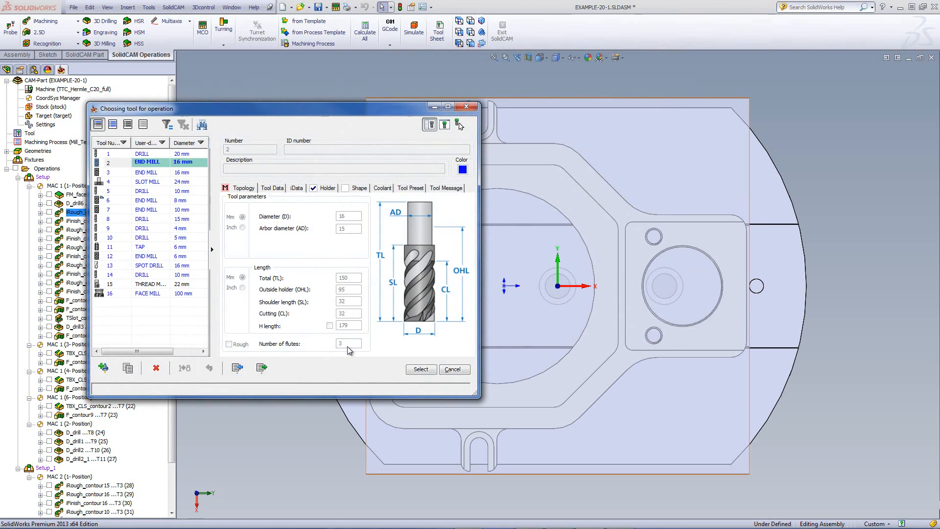
left_click(421, 370)
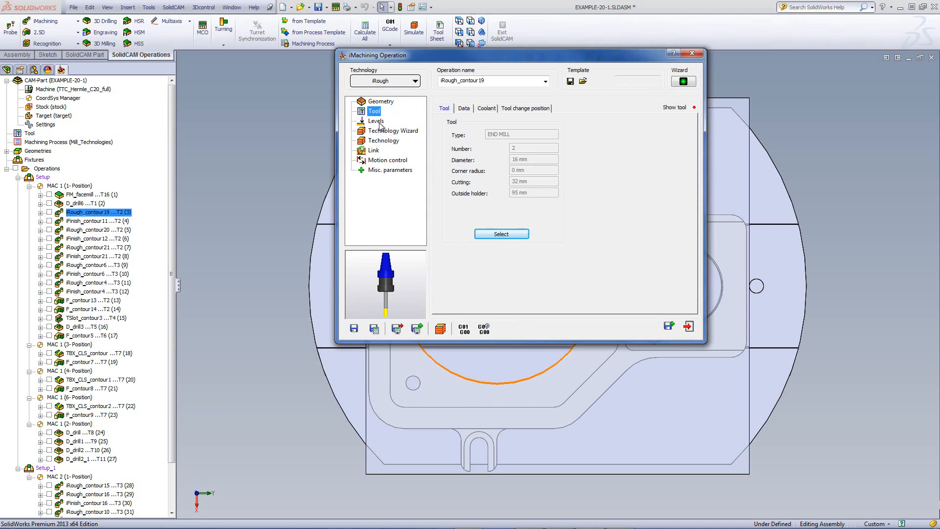
Step: Check the iRough_contour19 milling levels and inspect the pocket depth reference at the side clamping lug in isometric view
left_click(378, 122)
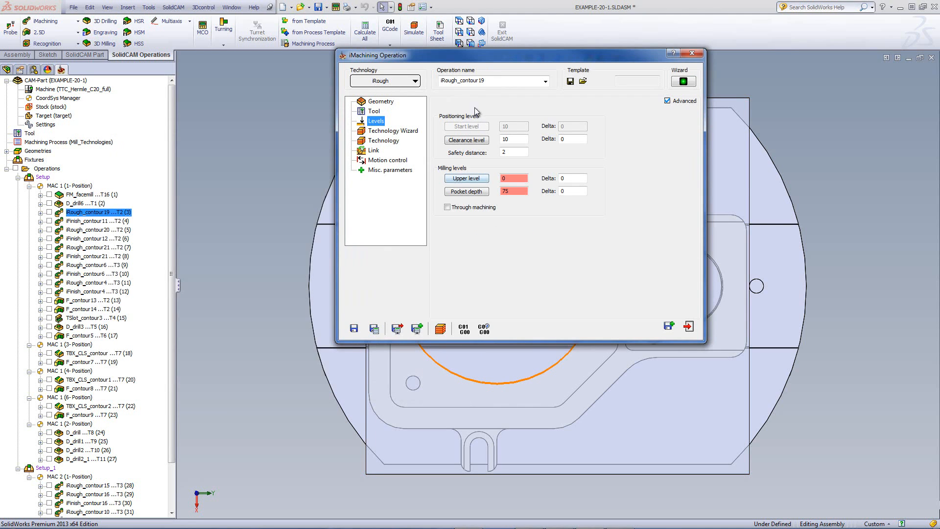
left_click(482, 22)
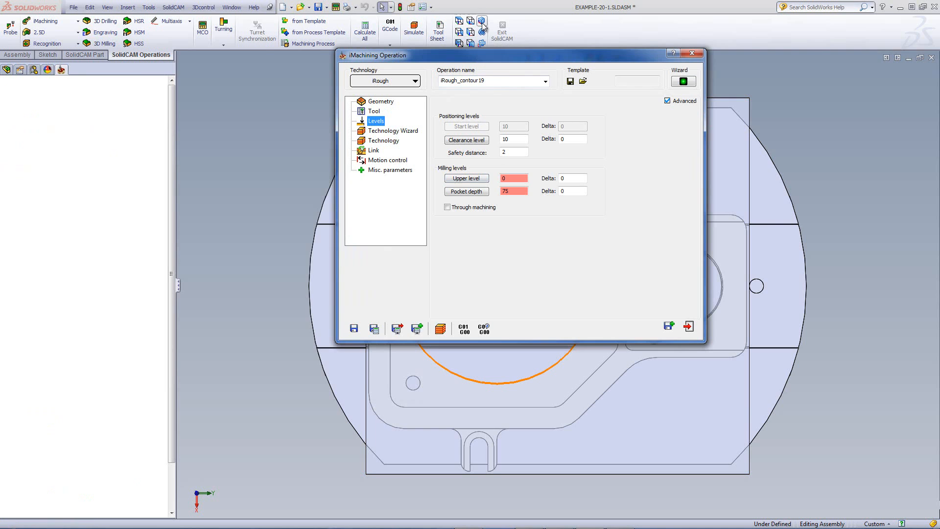
left_click(466, 191)
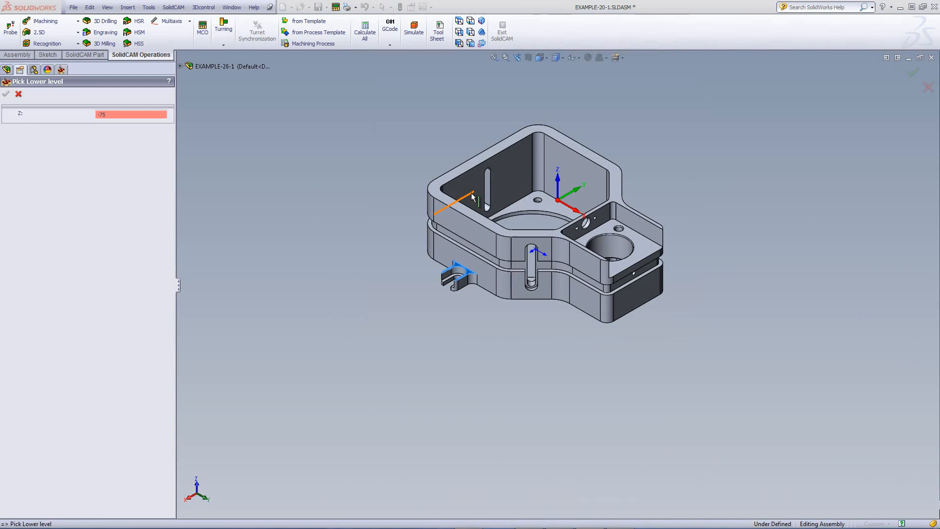
scroll(453, 294, "down", 3)
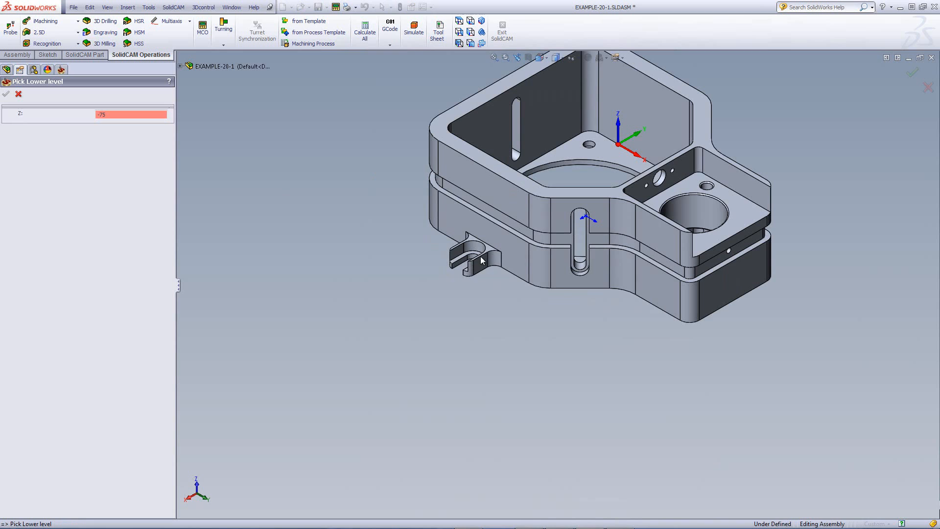
scroll(488, 252, "down", 5)
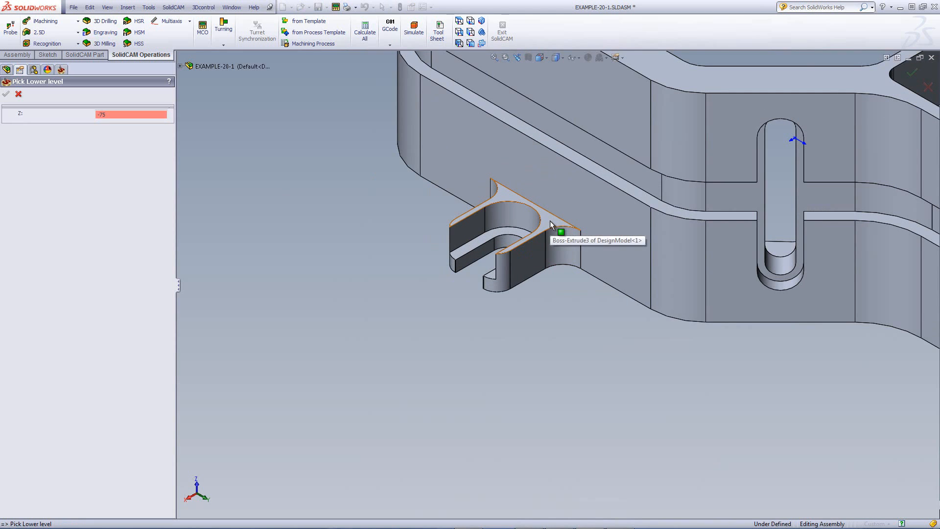
left_click(6, 94)
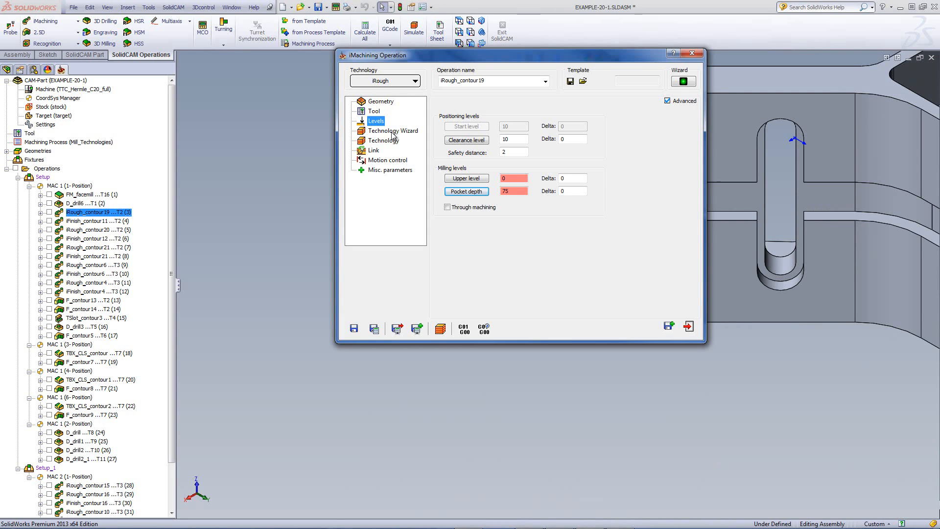
Step: Review the iRough_contour19 Technology Wizard cutting conditions, their modification options with Turbo Mode, and the technology offsets
left_click(393, 131)
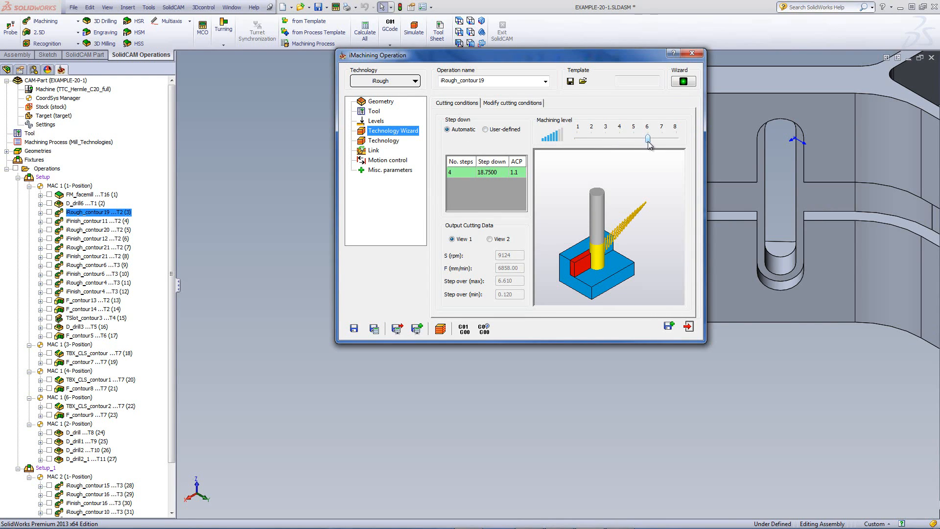
left_click(496, 105)
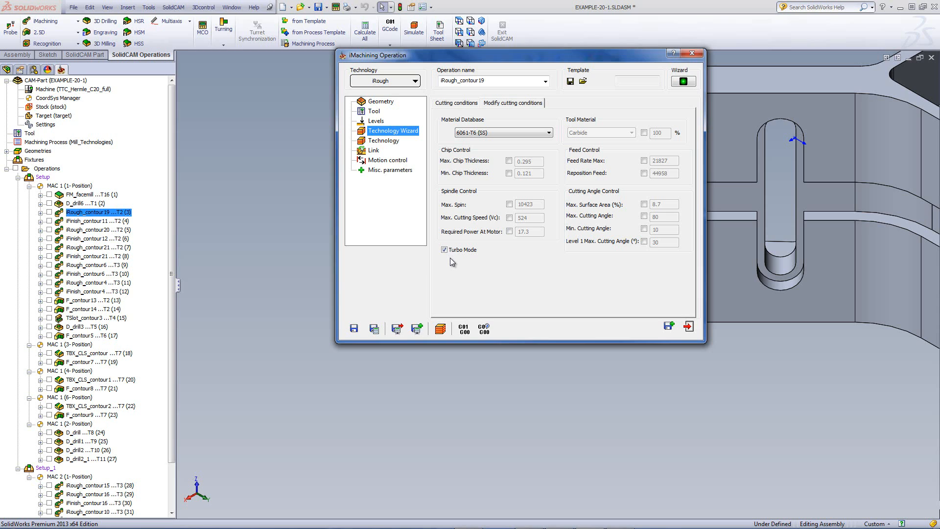
left_click(387, 141)
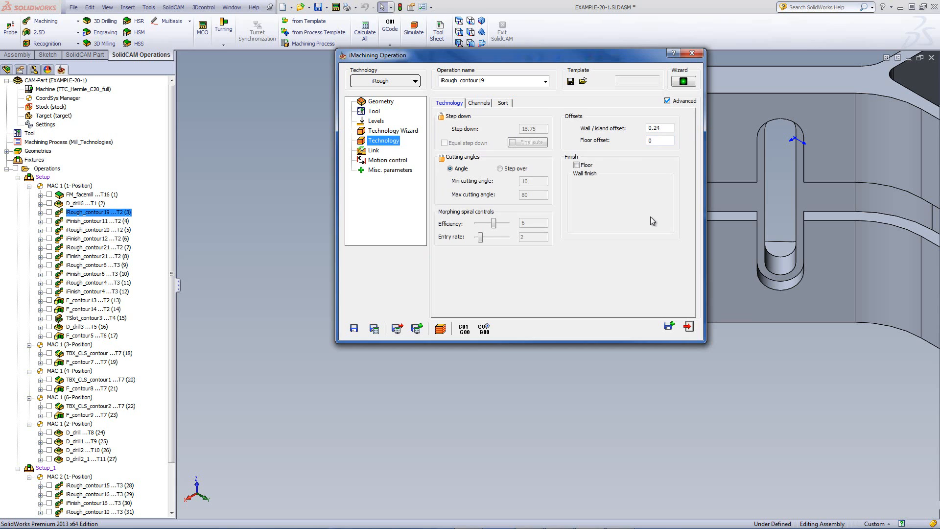
Step: Simulate the iRough_contour19 operation in SolidVerify through the complete outer contour roughing
left_click(444, 334)
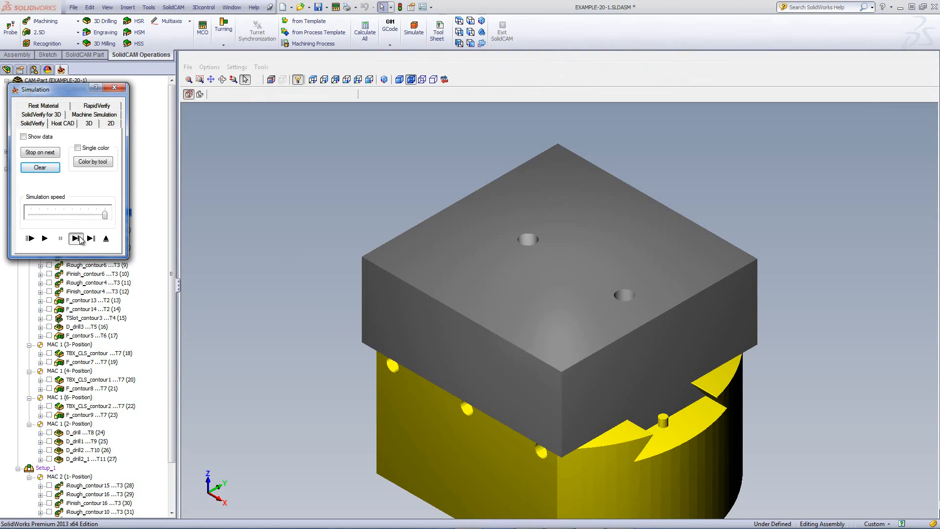
left_click(77, 238)
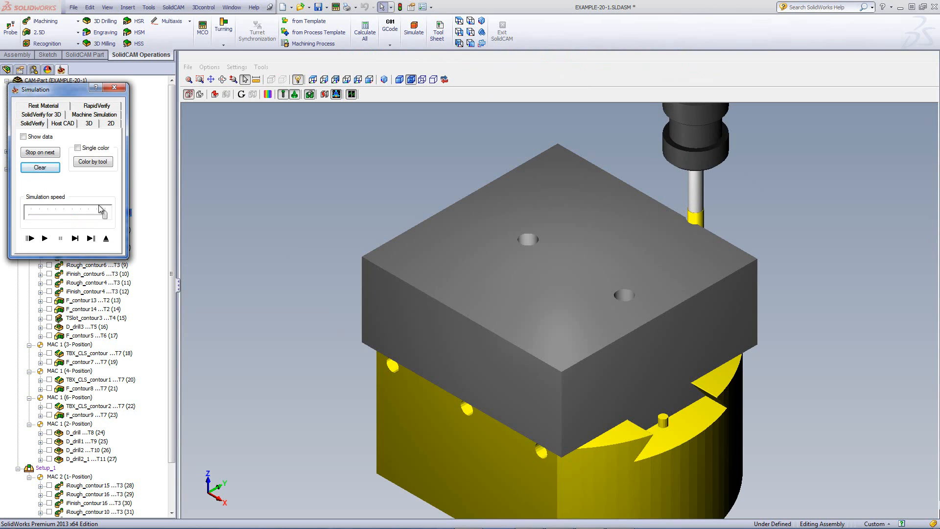
left_click(44, 239)
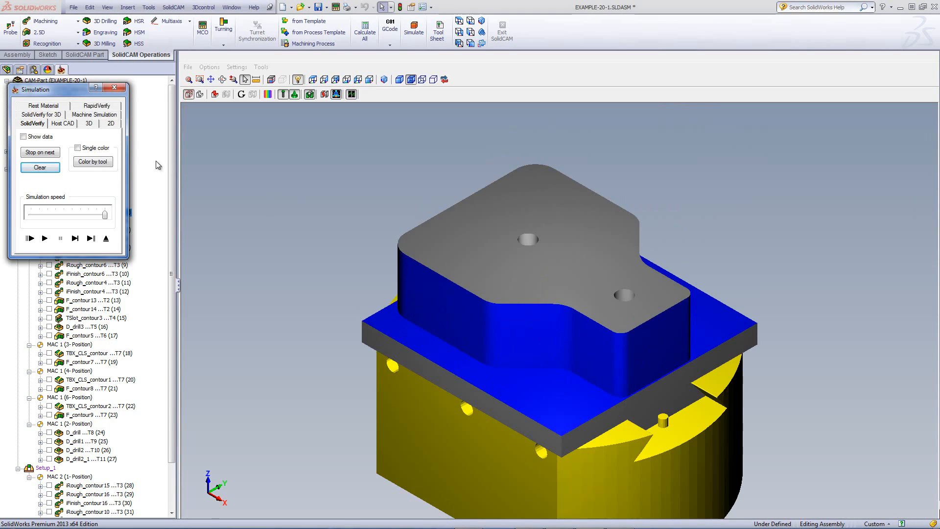
Step: Play the iRough_contour19 simulation in Host CAD mode, examine its simulation data such as feed and spin, and exit
left_click(63, 124)
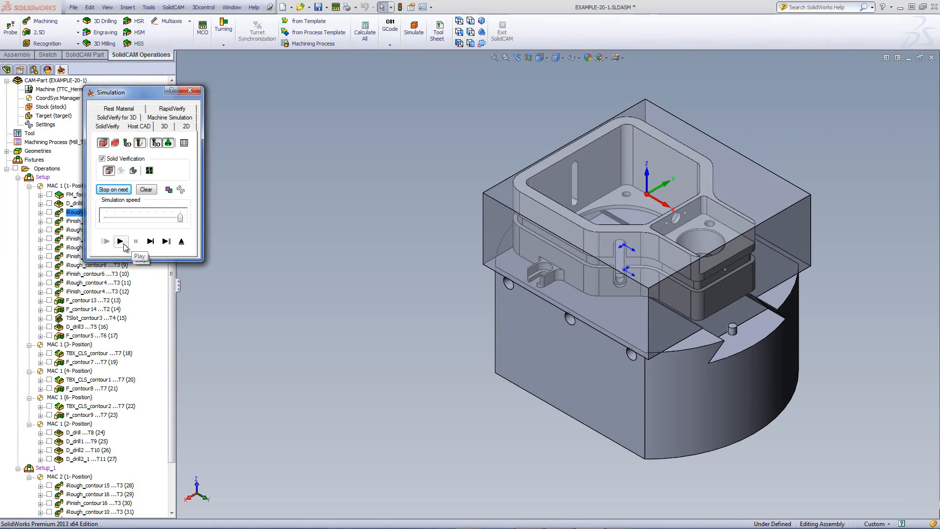
left_click(122, 244)
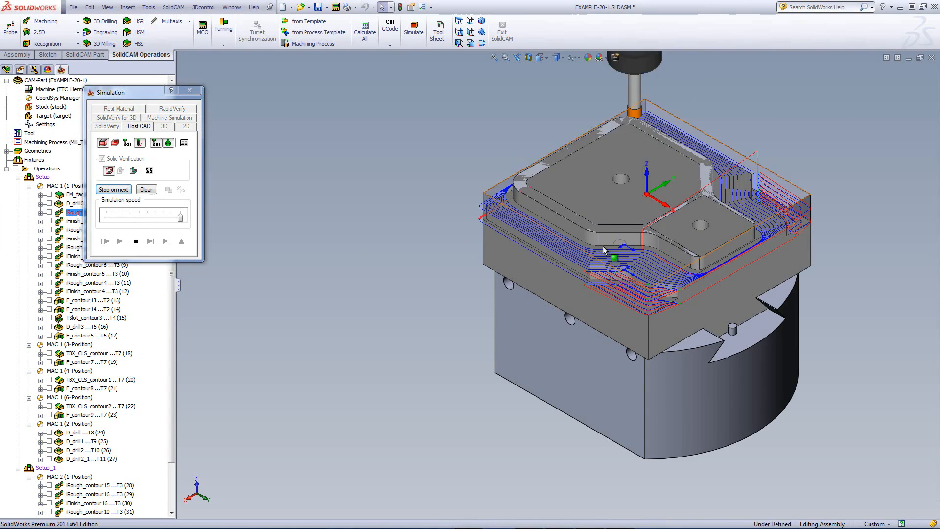
scroll(605, 250, "down", 6)
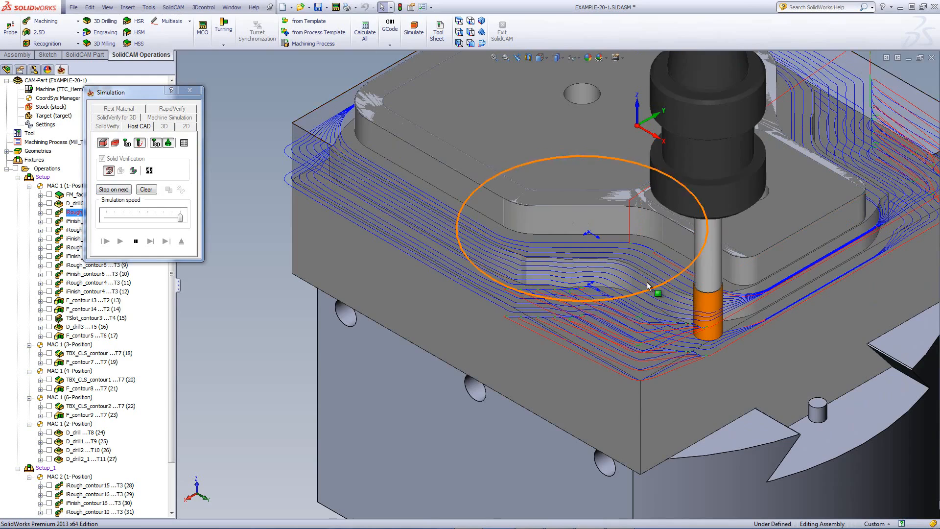
scroll(749, 86, "down", 1)
scroll(749, 105, "up", 3)
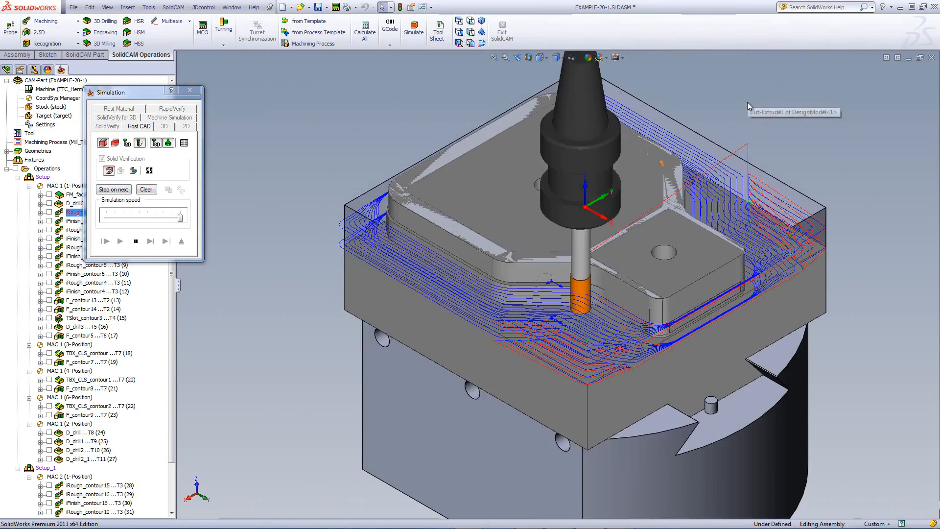
scroll(749, 107, "up", 2)
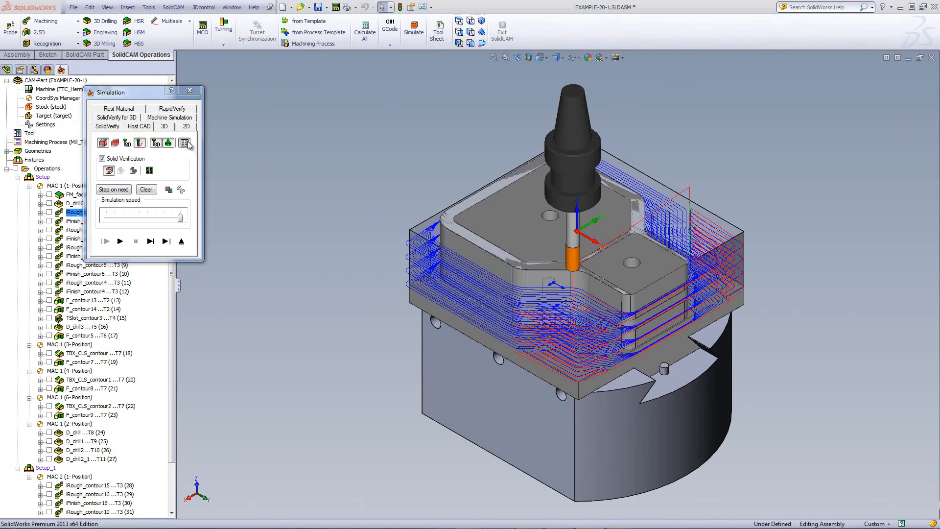
left_click(184, 143)
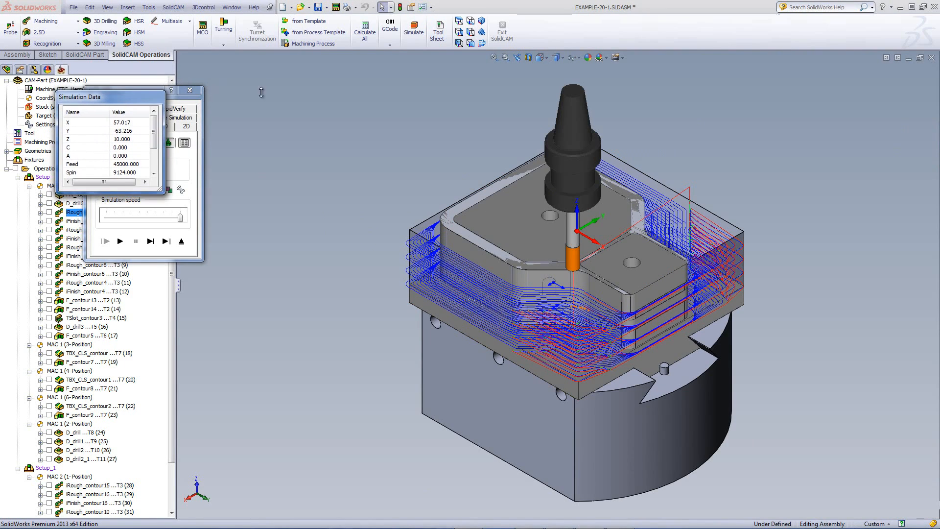
left_click_drag(155, 134, 157, 180)
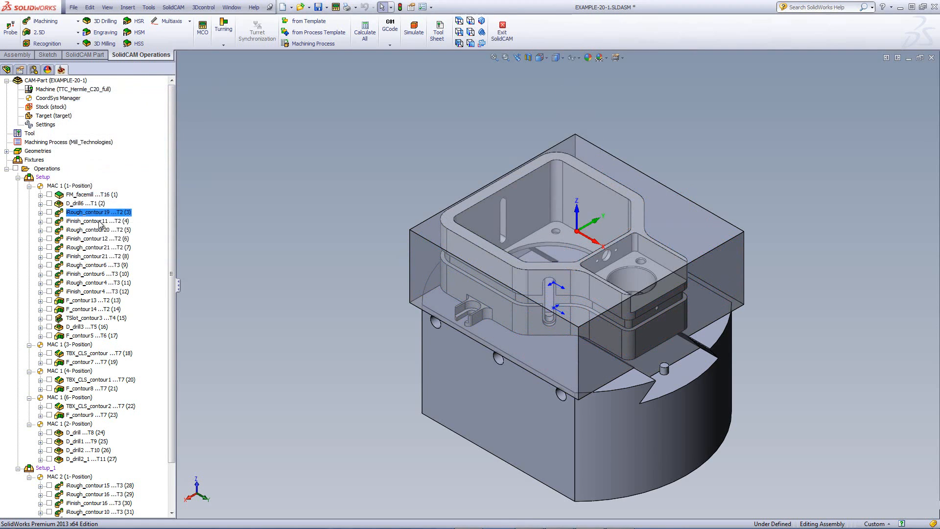
Step: Display the iFinish_contour11 toolpath, then open the operation and check its geometry, tool, levels, technology and iRest data
left_click(98, 221)
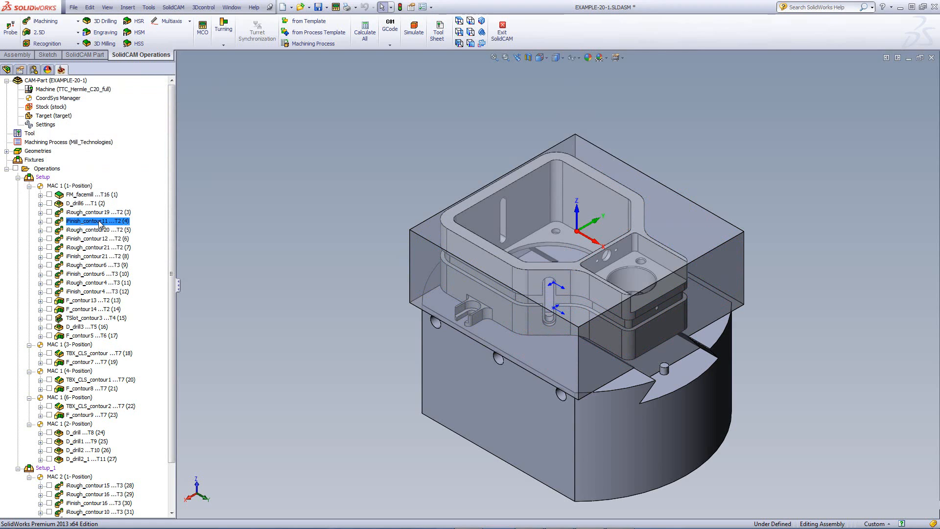
left_click(49, 221)
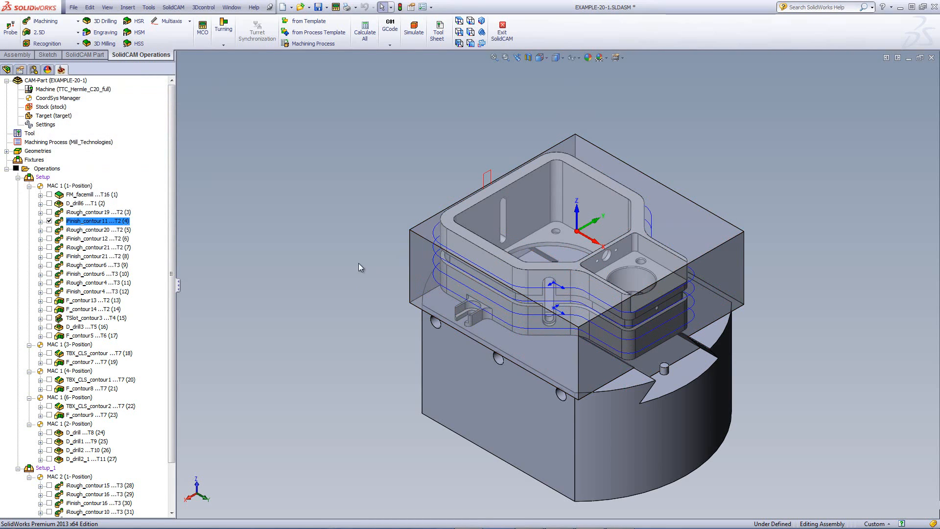
double_click(77, 222)
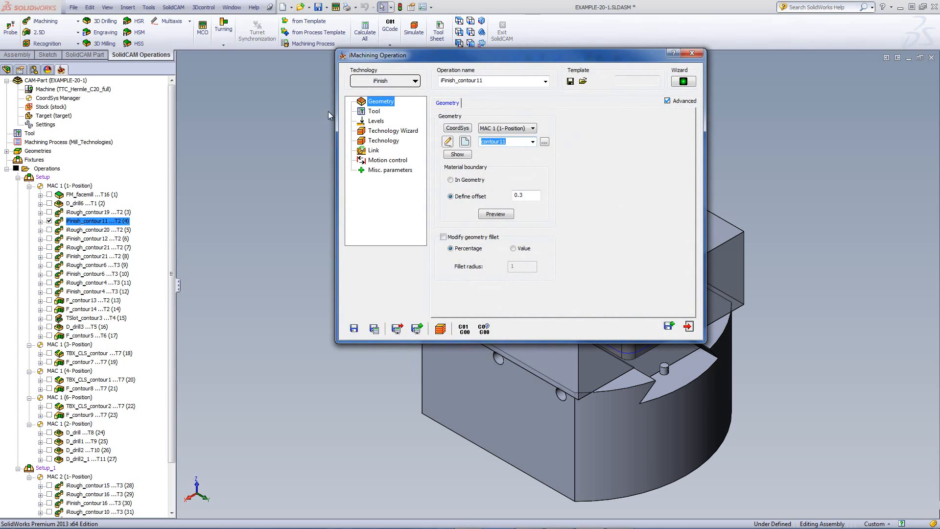
left_click(373, 111)
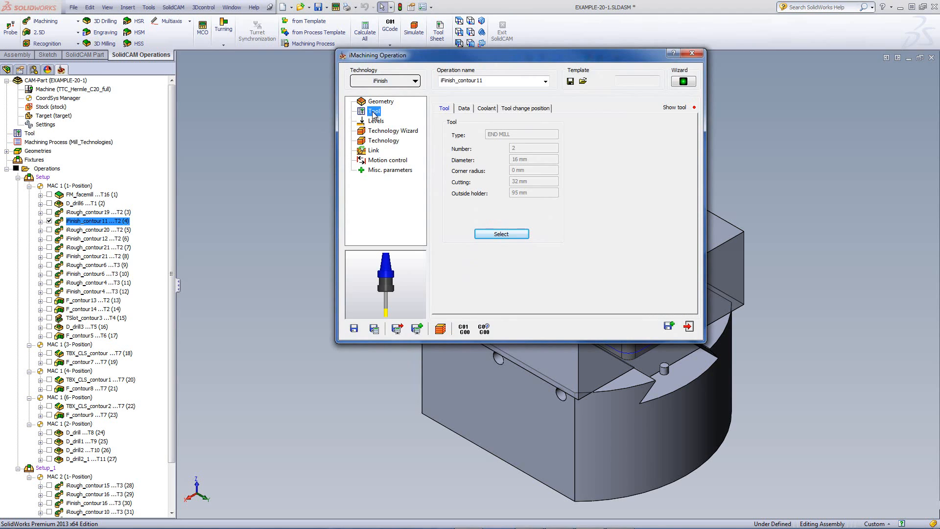
left_click(374, 121)
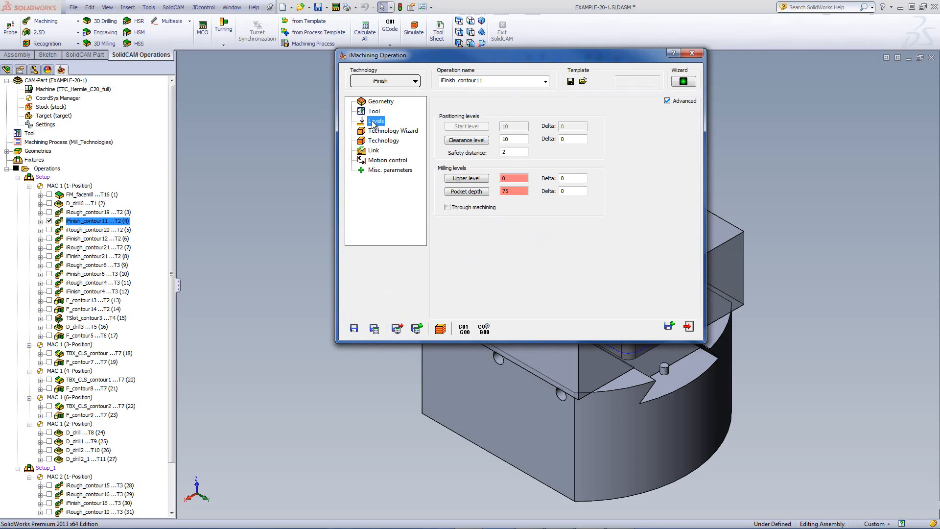
left_click(382, 141)
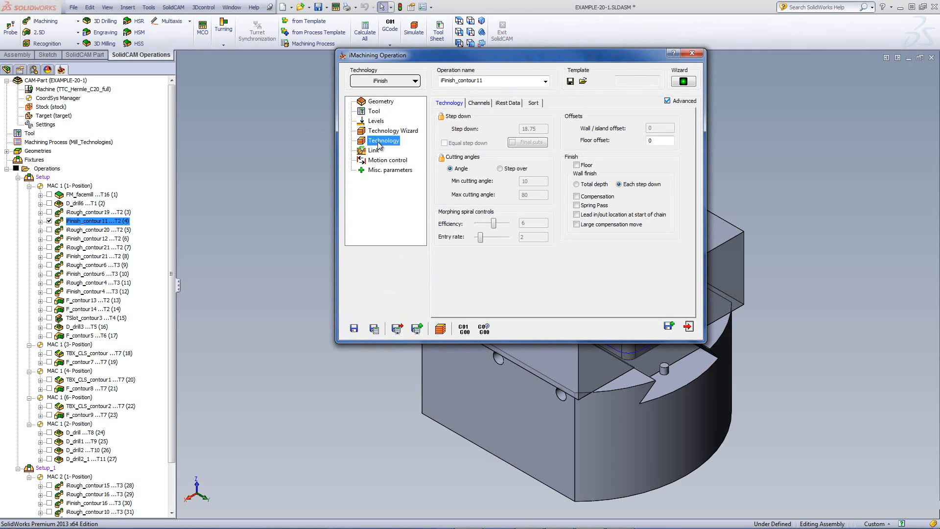
left_click(511, 105)
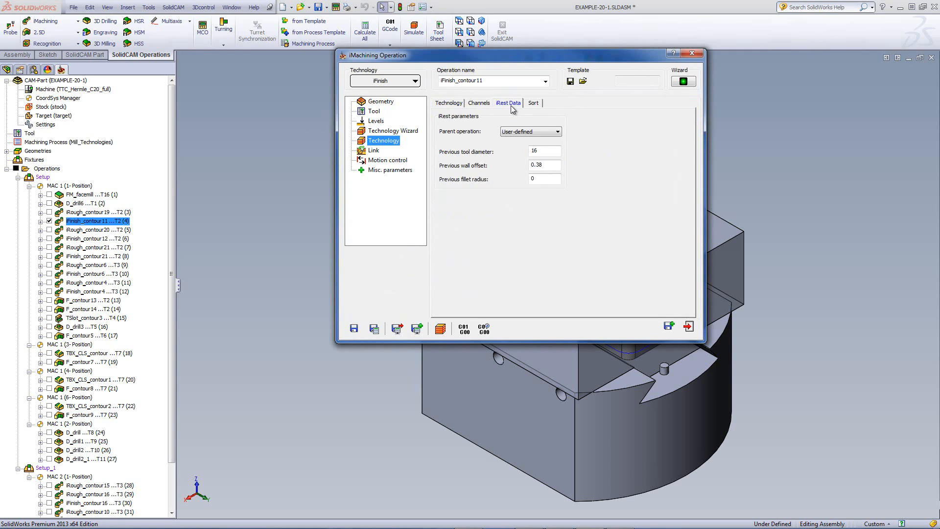
left_click(449, 105)
Step: Simulate the iFinish_contour11 wall finishing in SolidVerify with the simulation data shown
left_click(441, 328)
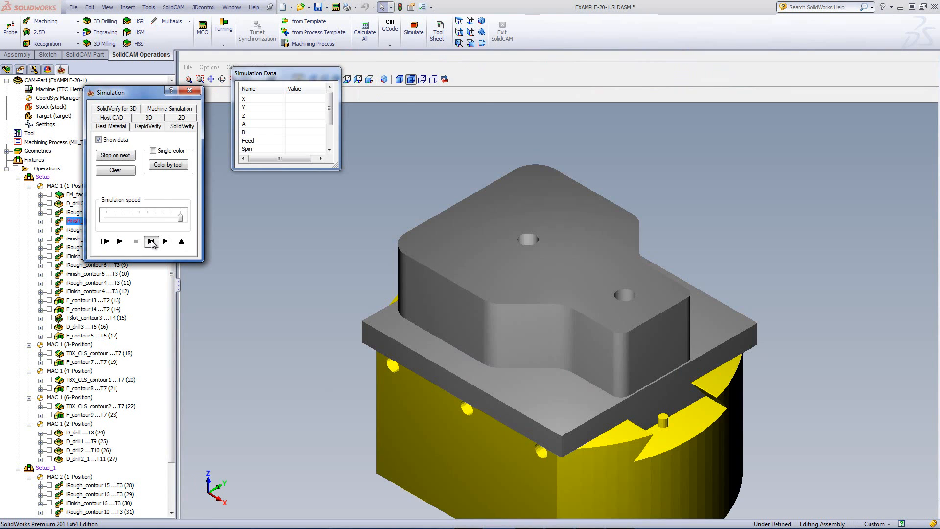
left_click(152, 242)
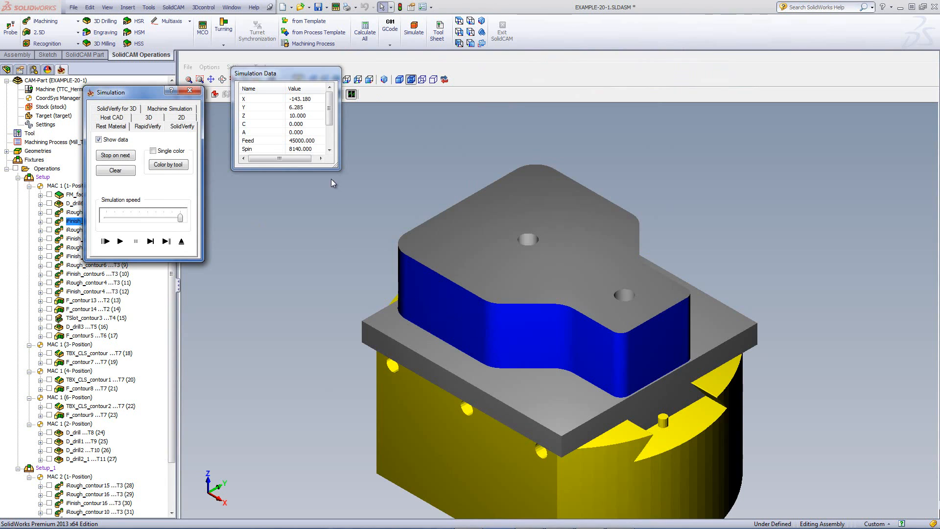
Step: Review the rest of the iFinish_contour11 simulation data, then check the radius of the fillet edges beside the slotted side lug
left_click_drag(332, 116, 338, 153)
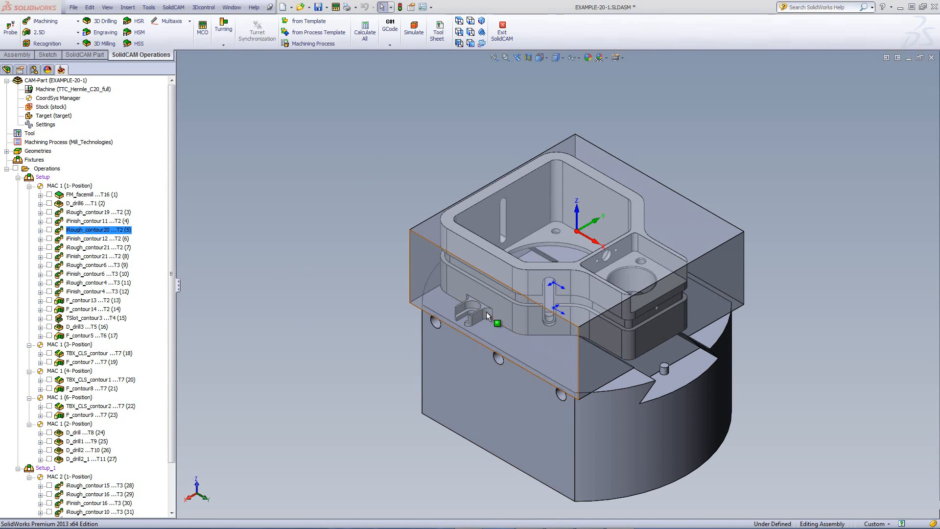
scroll(495, 316, "down", 5)
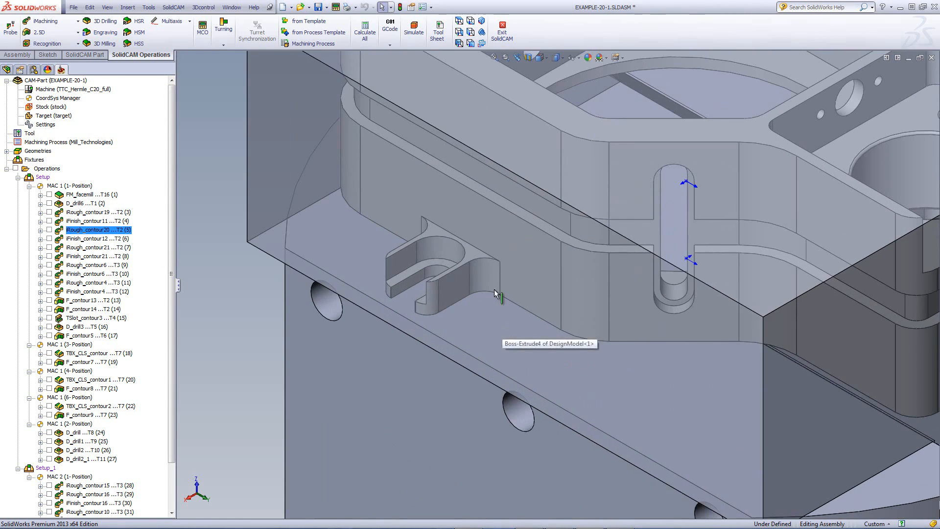
left_click(483, 260)
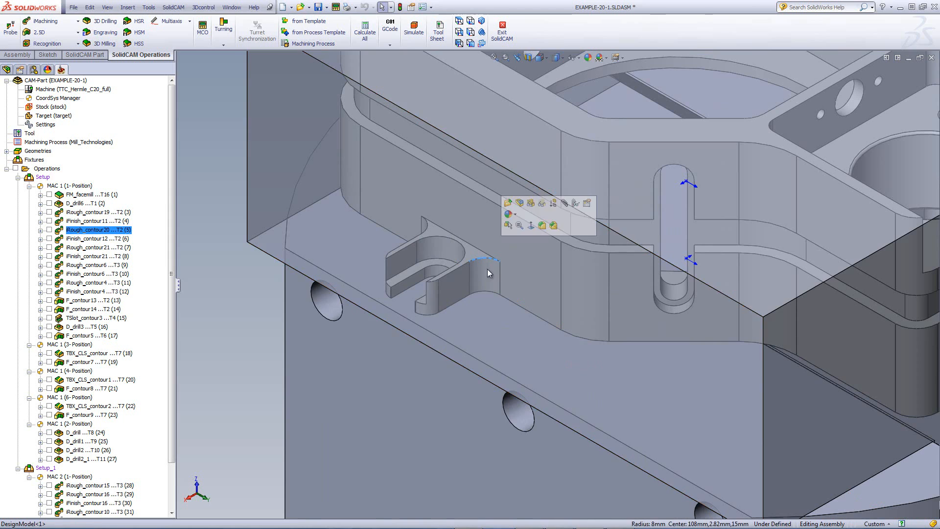
left_click(485, 296)
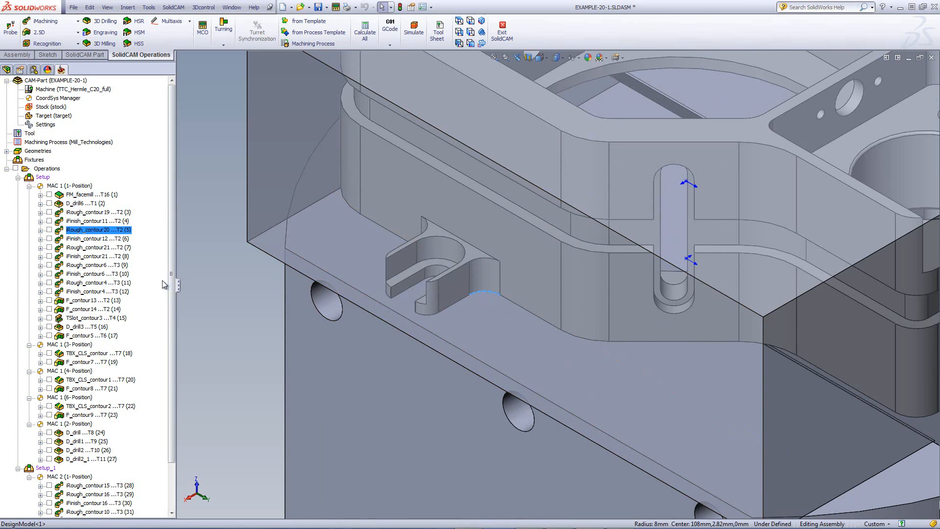
left_click(202, 173)
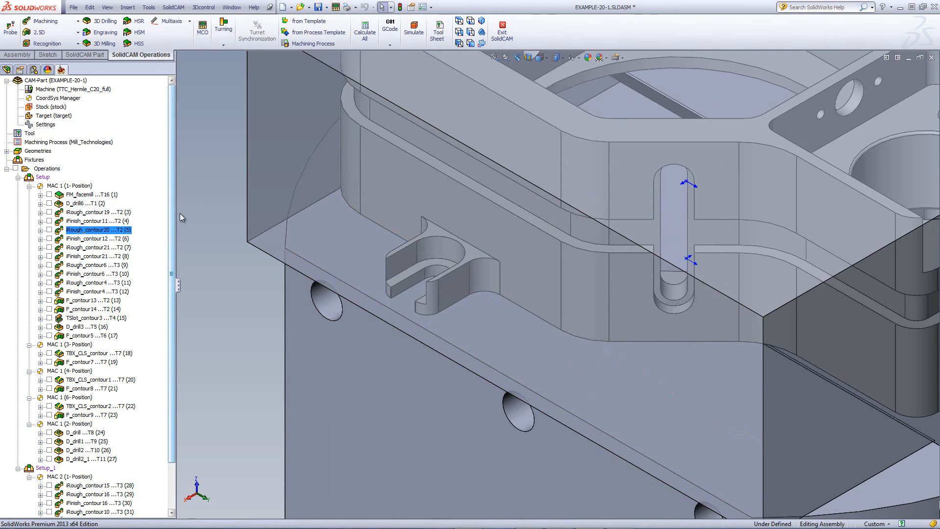
Step: Open the iRough_contour20 operation and view its contour20 geometry on the model from the top
double_click(93, 230)
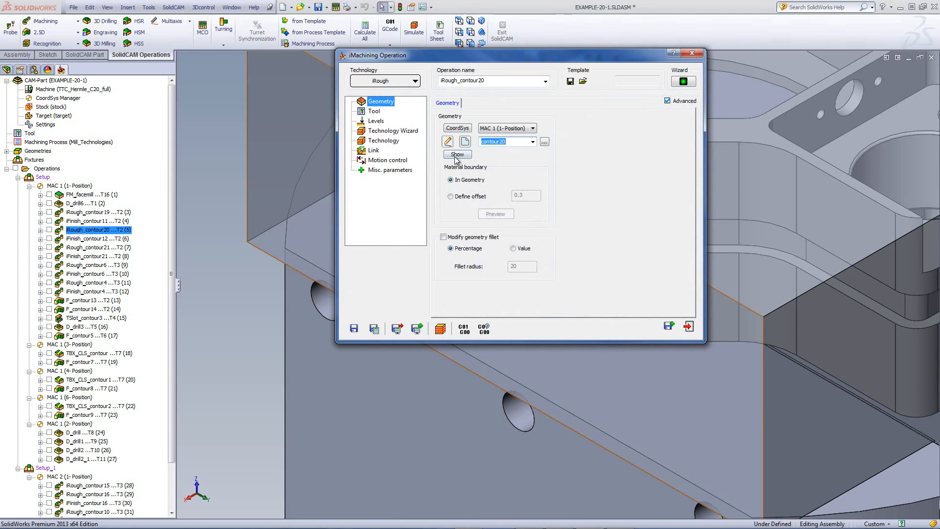
left_click(456, 155)
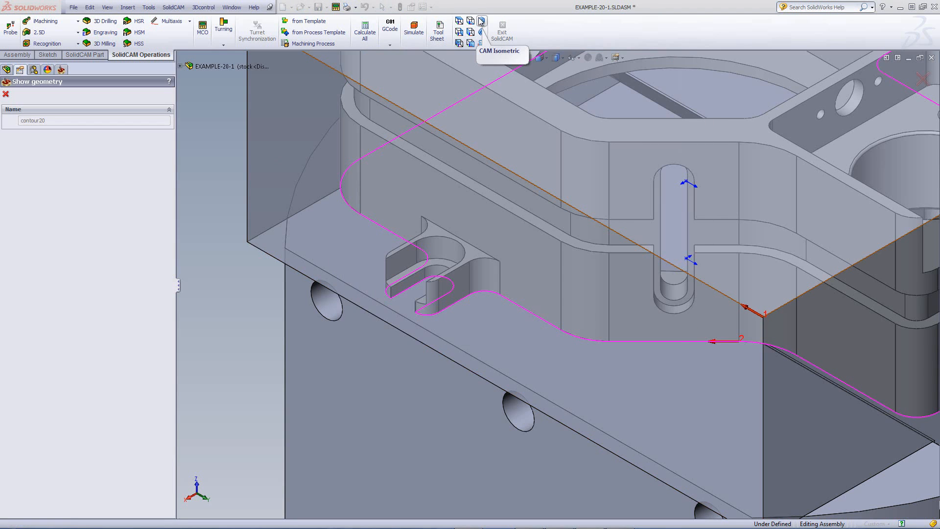
left_click(459, 22)
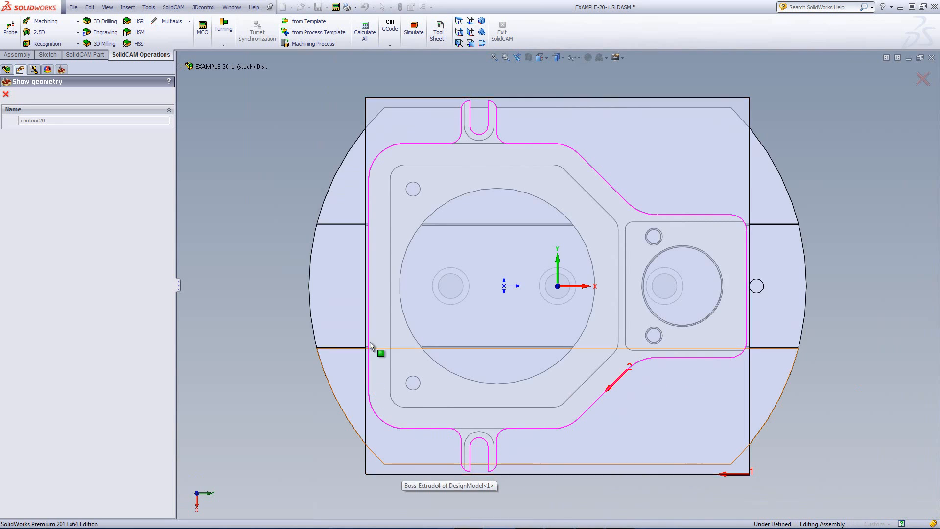
left_click(6, 94)
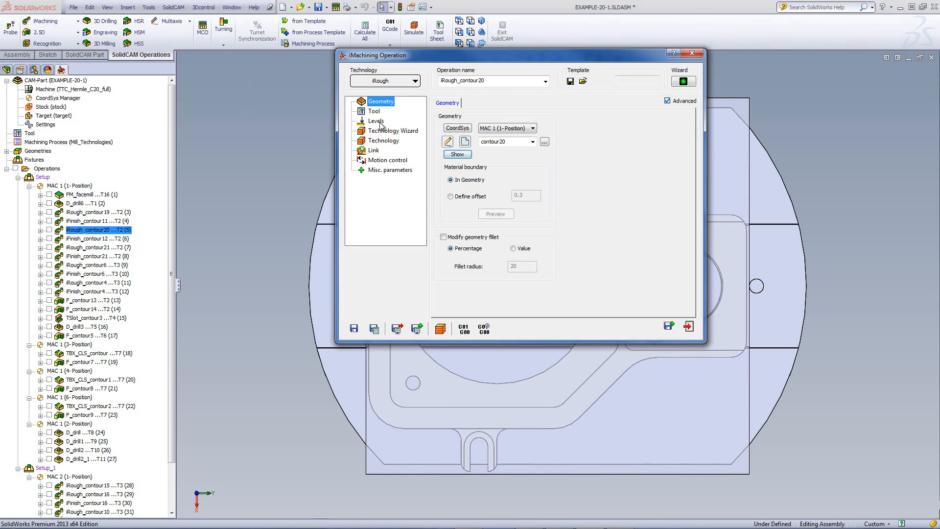
Step: Check the milling levels of iRough_contour20 and view the face picked for the upper level at the side lug
left_click(376, 121)
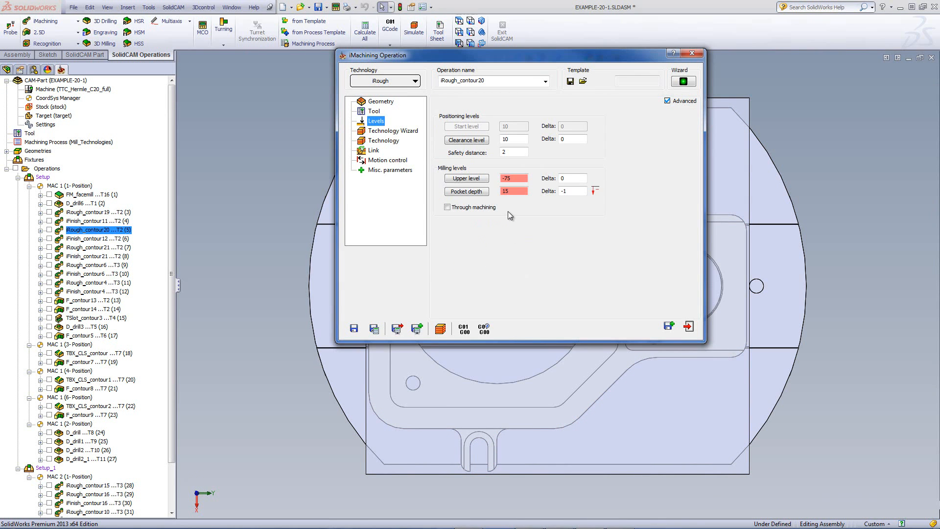
left_click(479, 182)
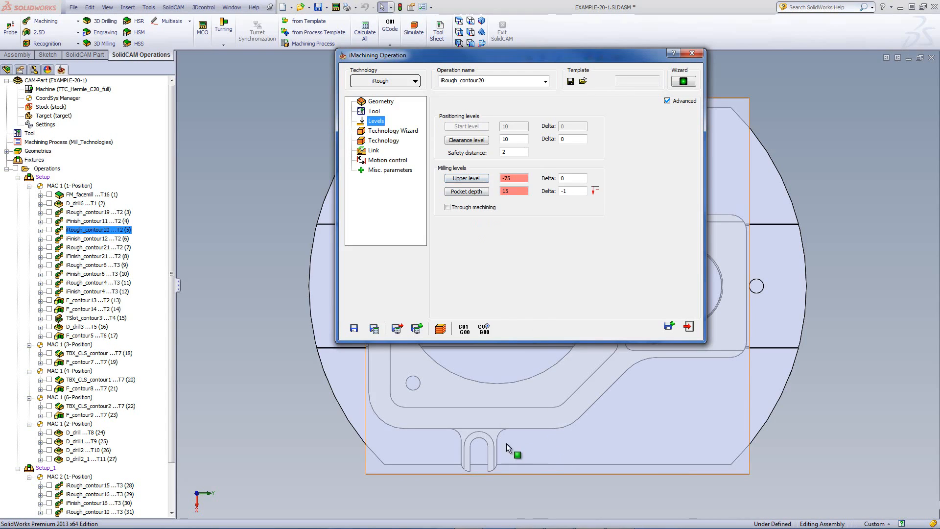
left_click(466, 178)
middle_click_drag(611, 435, 590, 392)
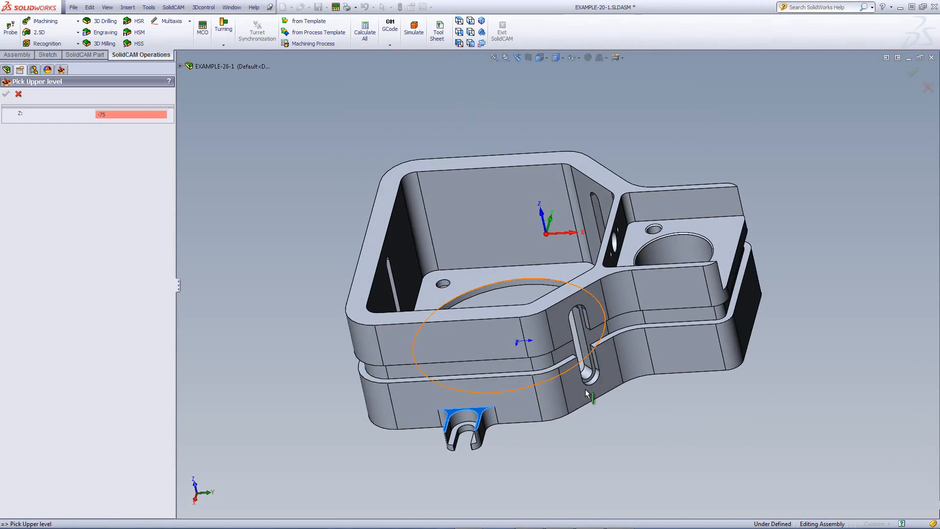
scroll(518, 424, "down", 3)
left_click(18, 95)
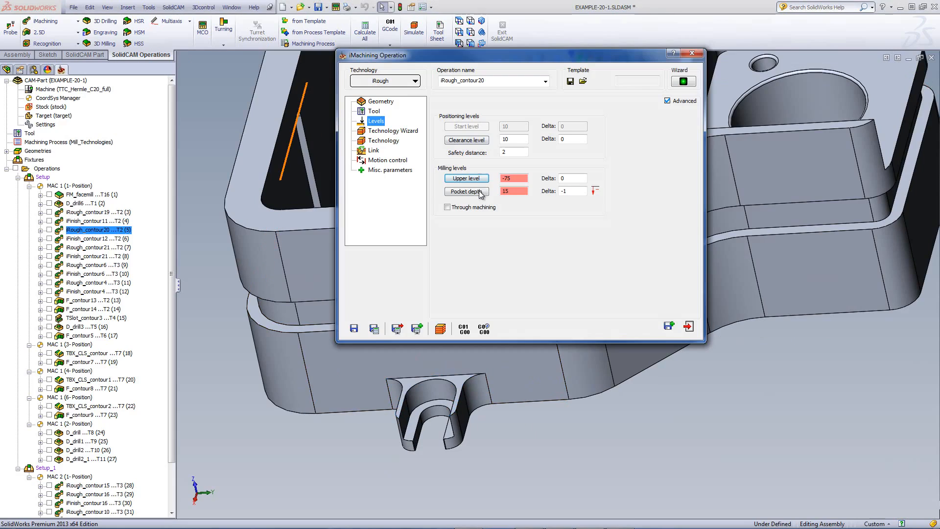
Step: View the face picked for the pocket depth and check its delta, then review the Technology Wizard cutting conditions
left_click(476, 194)
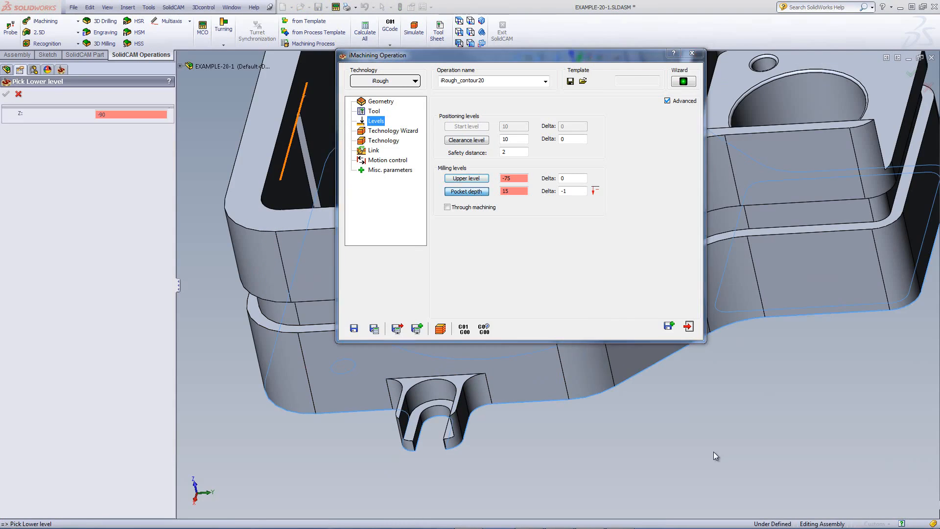
middle_click_drag(713, 446, 717, 426)
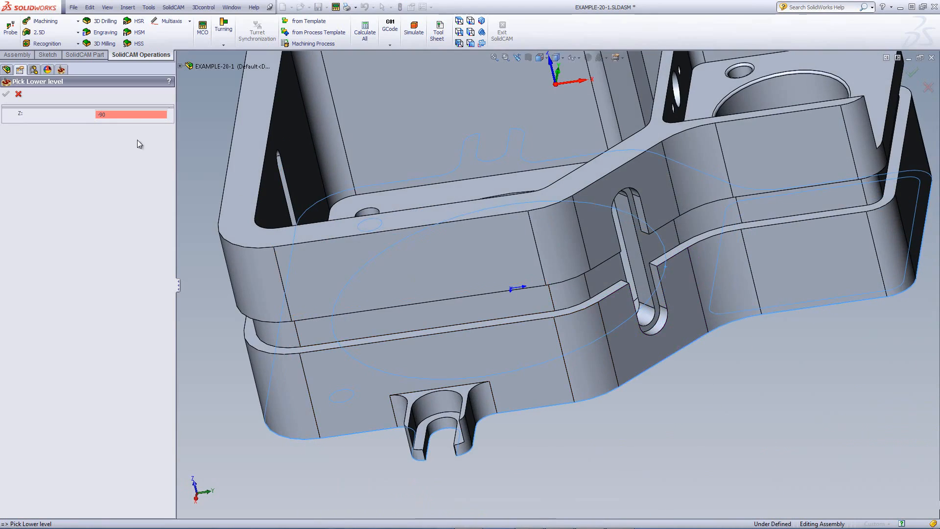
left_click(18, 94)
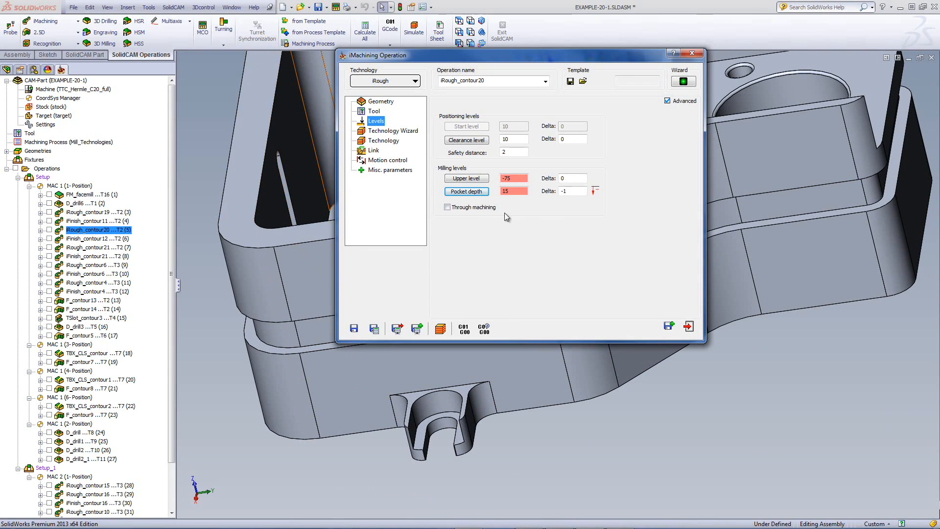
left_click(575, 191)
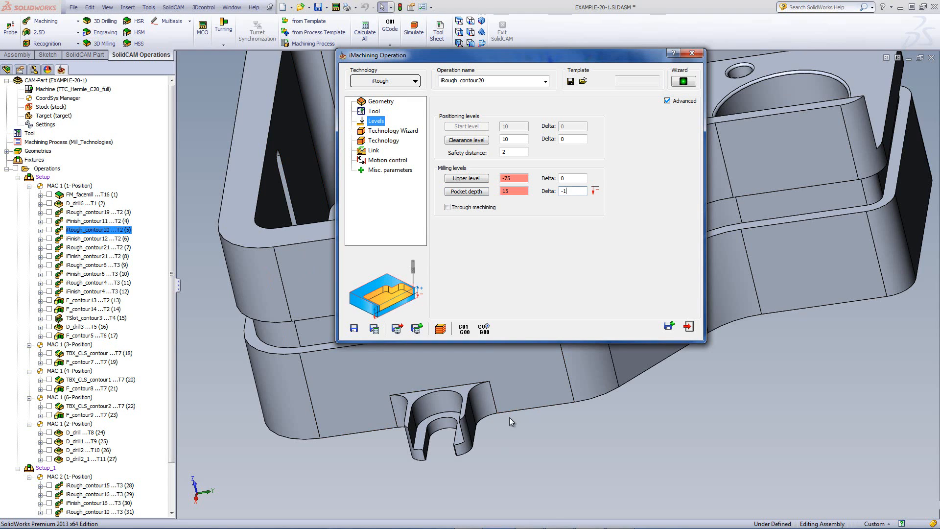
left_click(391, 131)
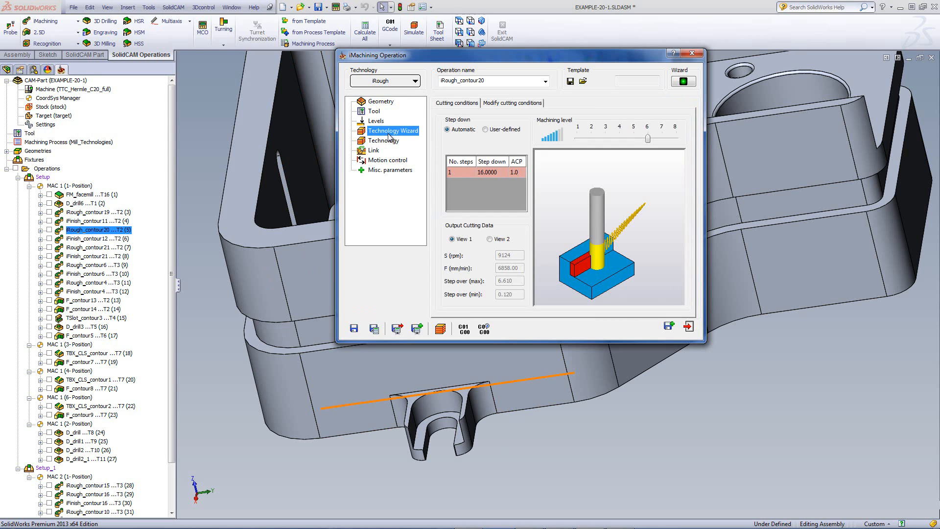
Step: Simulate iRough_contour20 in SolidVerify at reduced speed, review its feed, spin and time data, and exit the operation
left_click(440, 332)
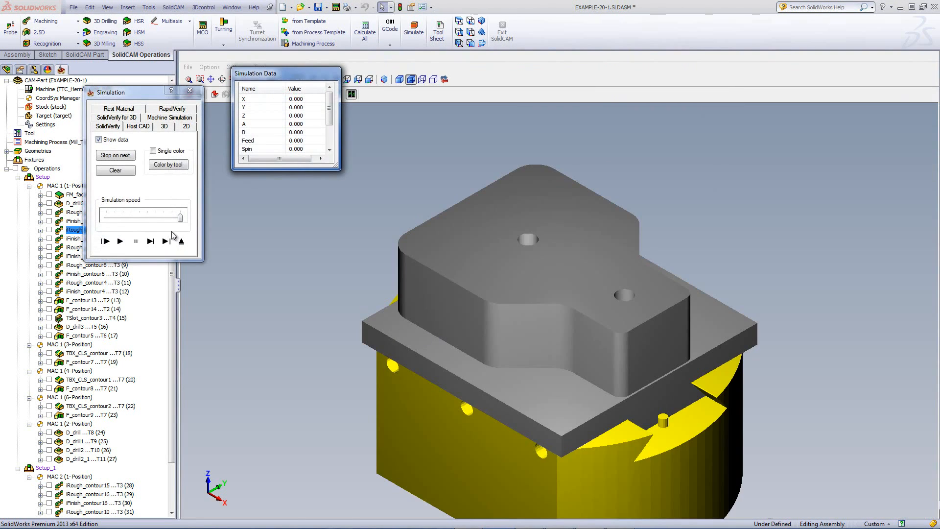
left_click(151, 242)
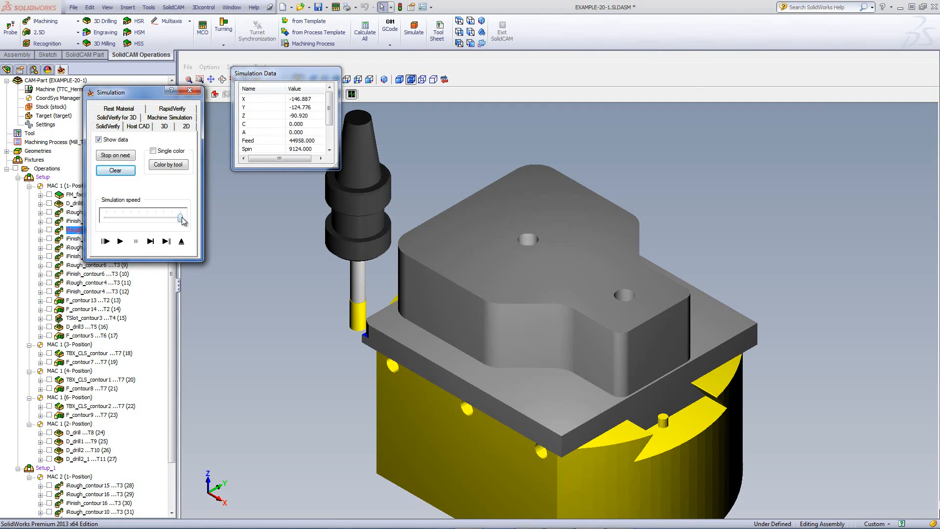
left_click_drag(181, 219, 148, 219)
left_click(120, 241)
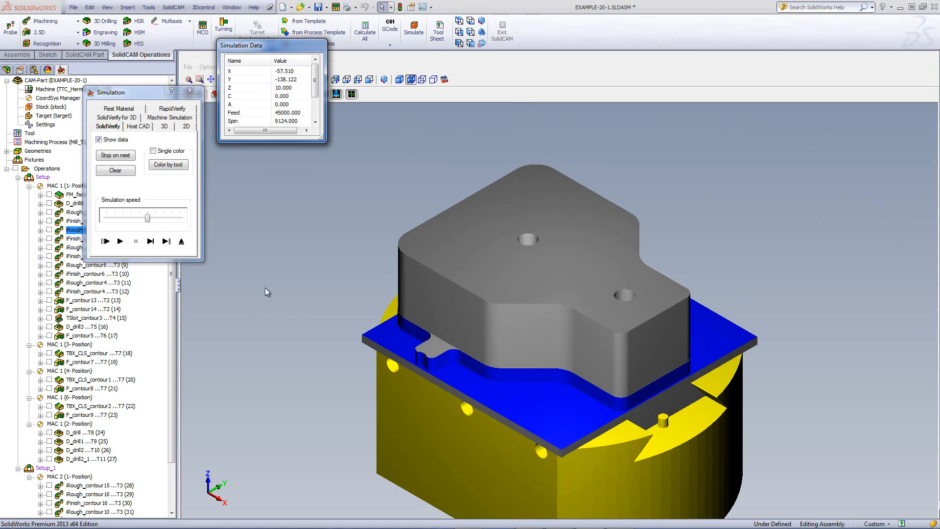
left_click_drag(314, 91, 313, 112)
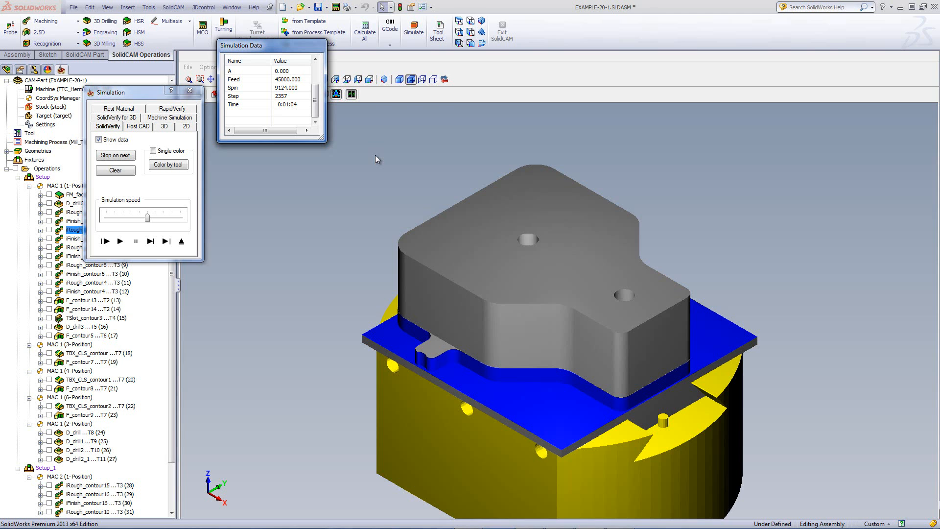
left_click(181, 241)
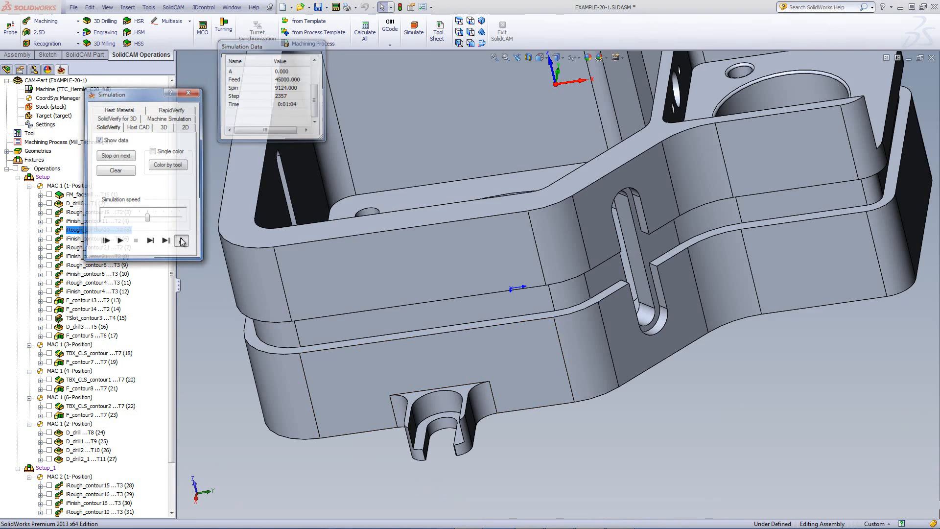
left_click(689, 327)
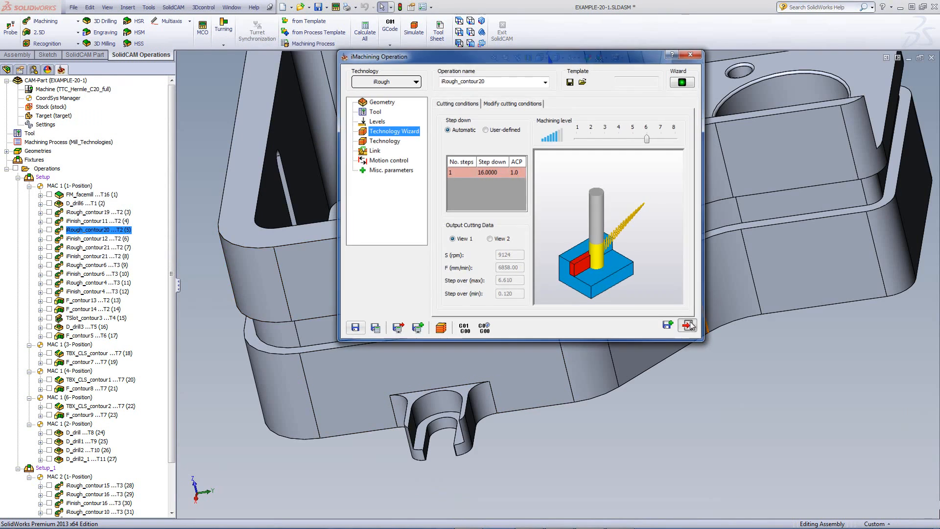
Step: Simulate the iFinish_contour12 wall finishing in SolidVerify and examine the finished lower contour
left_click(93, 239)
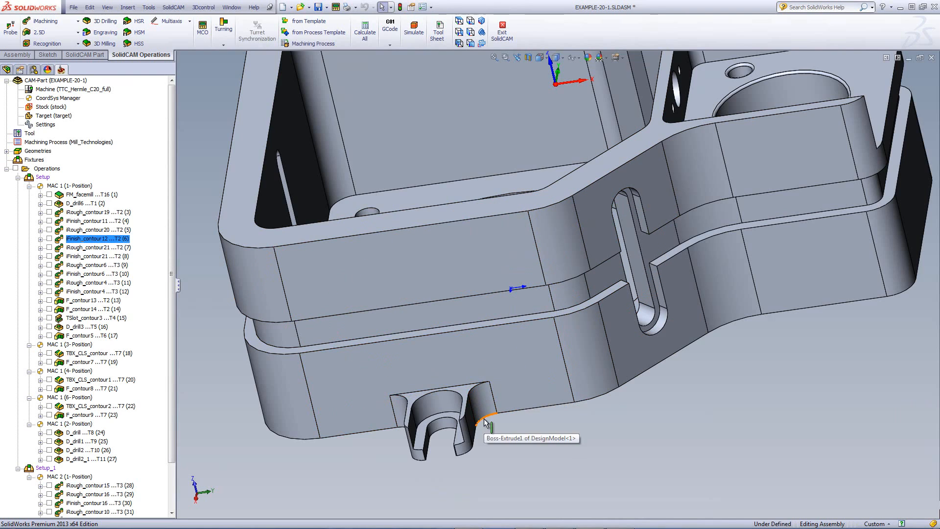
right_click(81, 240)
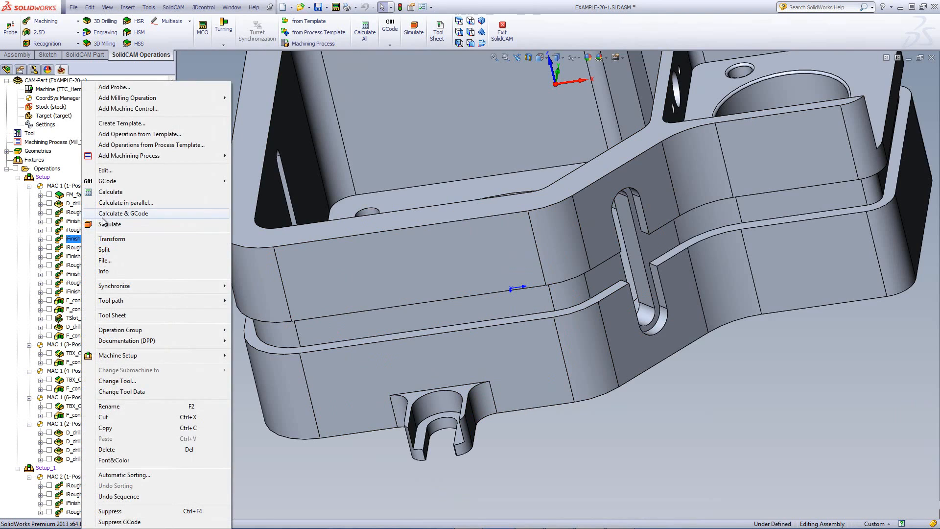
left_click(156, 224)
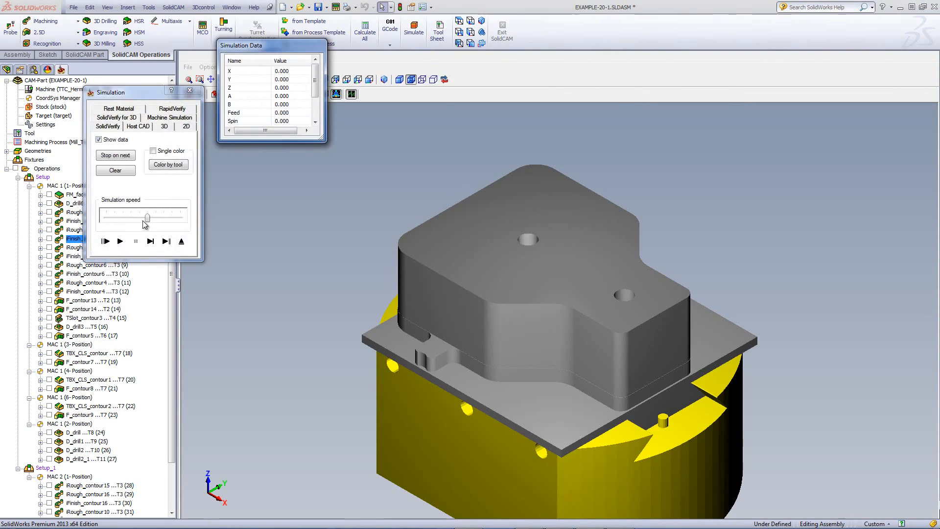
left_click(158, 243)
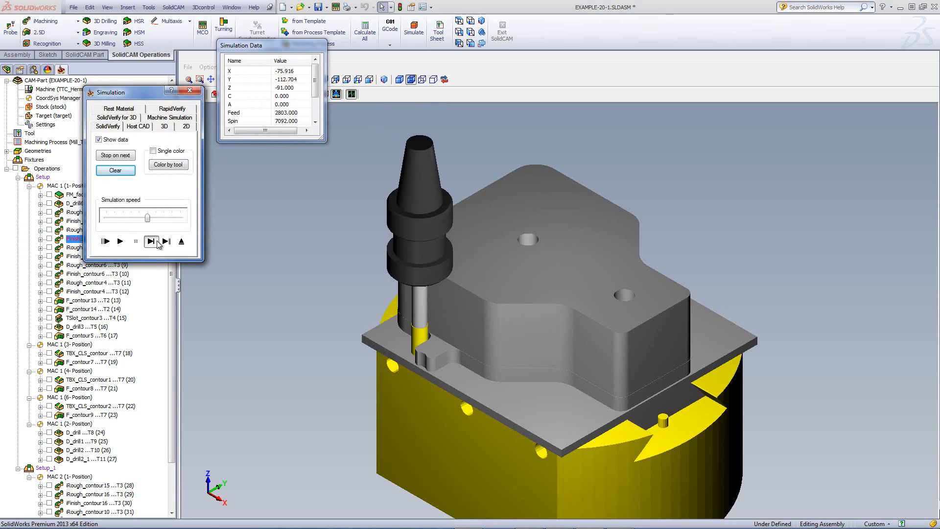
left_click(120, 242)
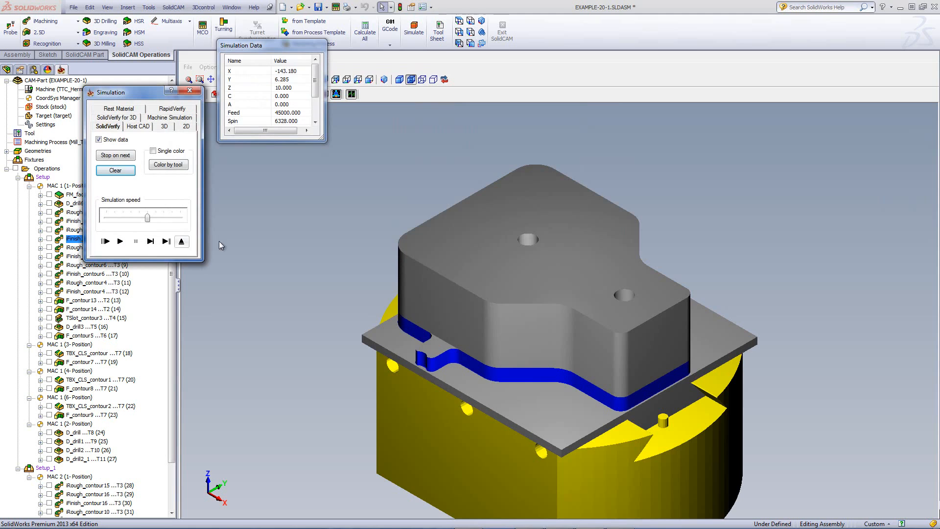
mouse_move(342, 246)
middle_mouse_down()
mouse_move(343, 213)
mouse_move(345, 231)
middle_mouse_up()
middle_click_drag(344, 231, 348, 241)
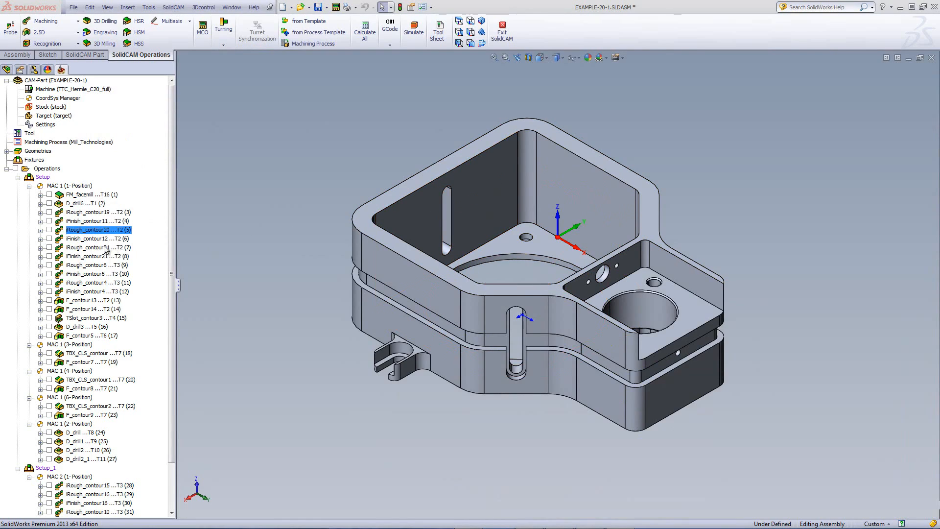
Step: Display the iRough_contour21 pocket toolpath, examine it from the top and in an angled 3D view, and hide it again
left_click(50, 247)
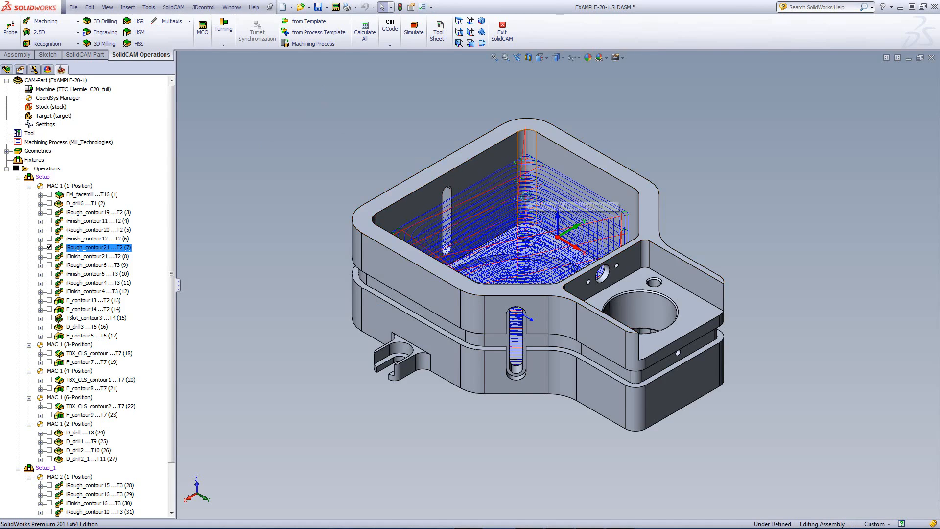
middle_click_drag(525, 197, 540, 220)
left_click(460, 22)
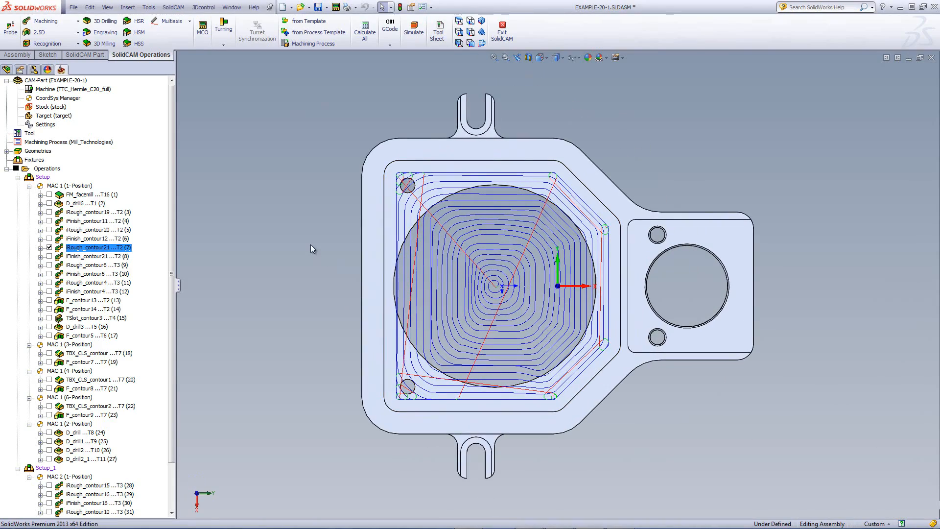
scroll(496, 318, "down", 3)
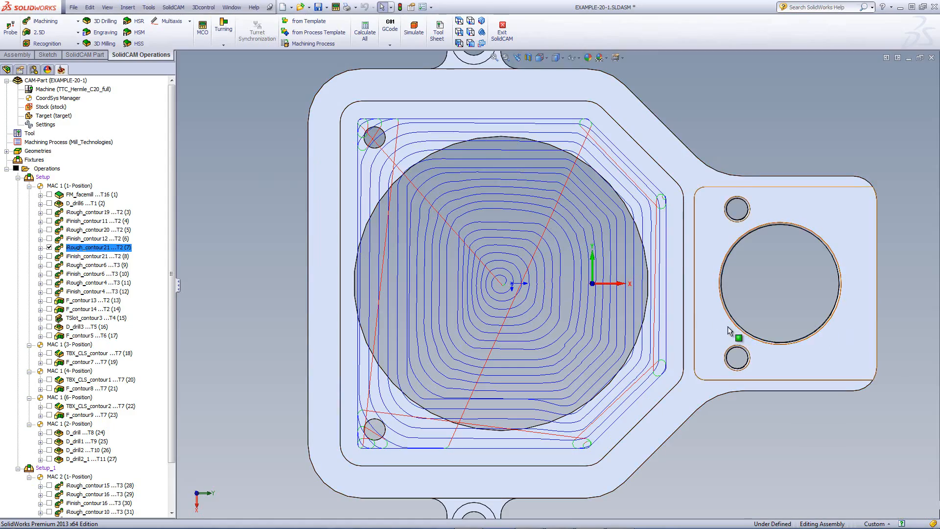
middle_click_drag(706, 317, 507, 179)
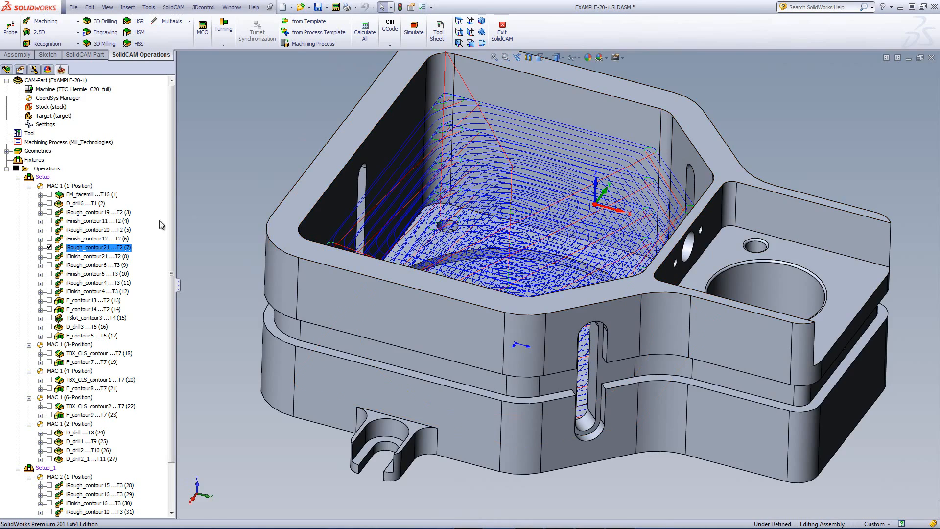
left_click(49, 247)
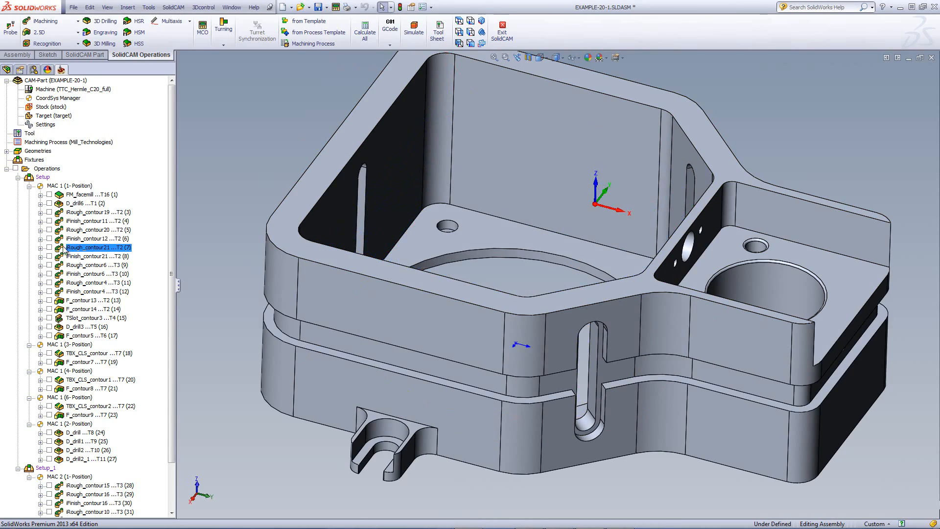
Step: Open the iRough_contour21 operation, show its contour21 geometry on the model, and review its tool data
double_click(80, 248)
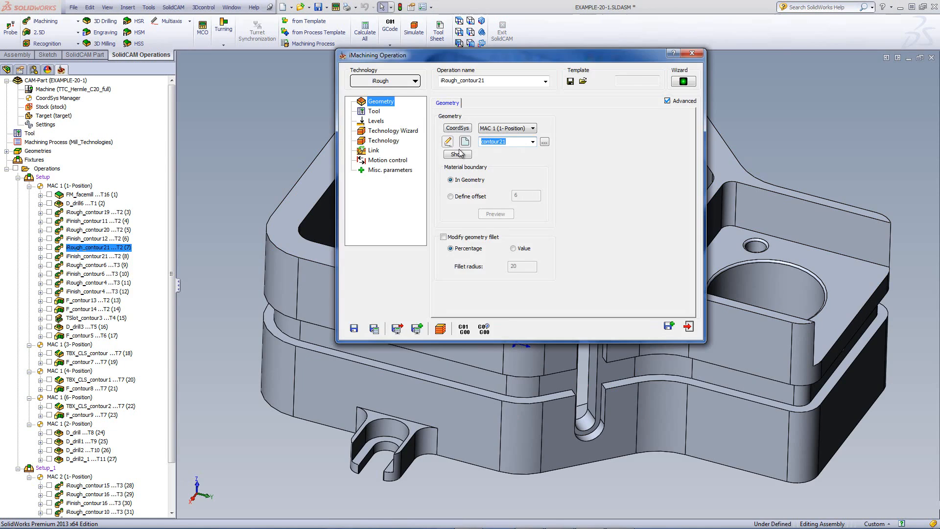
left_click(458, 155)
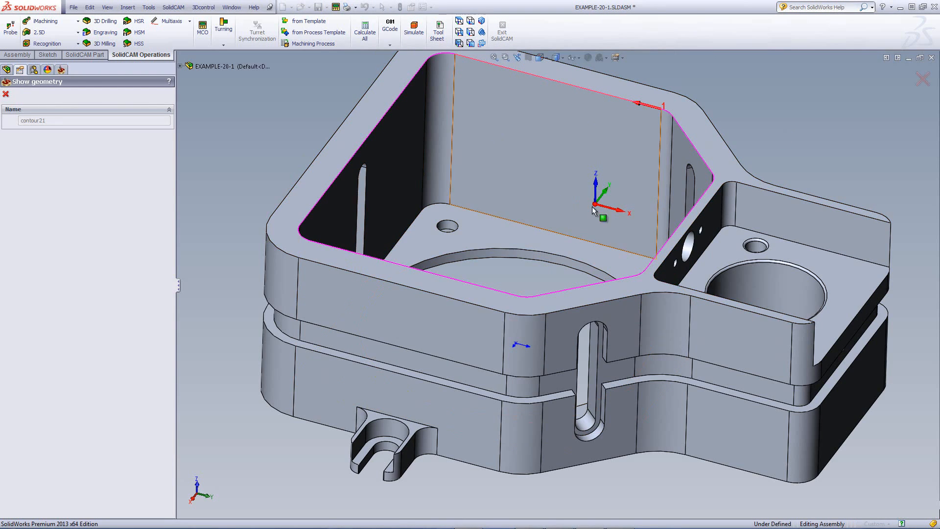
left_click(6, 95)
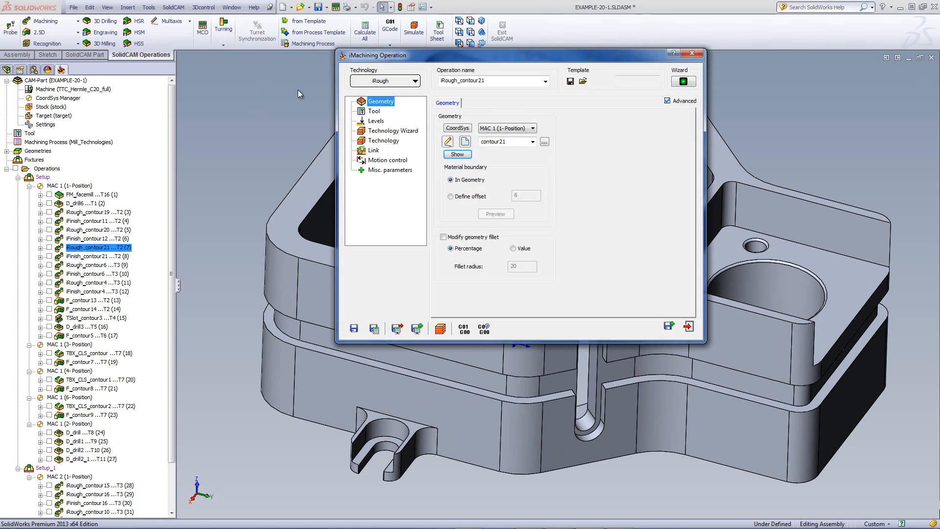
left_click(382, 116)
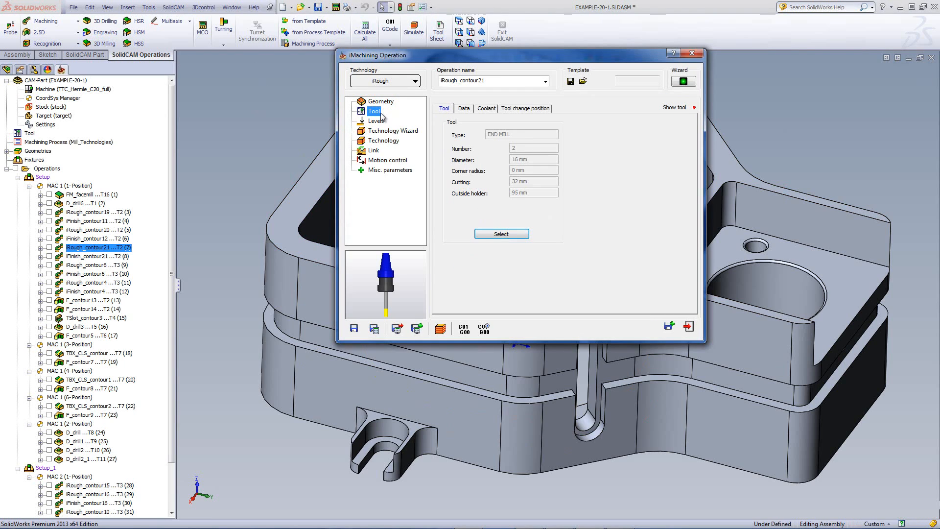
Step: Review the milling levels of iRough_contour21 and view the face picked for its pocket depth
left_click(376, 122)
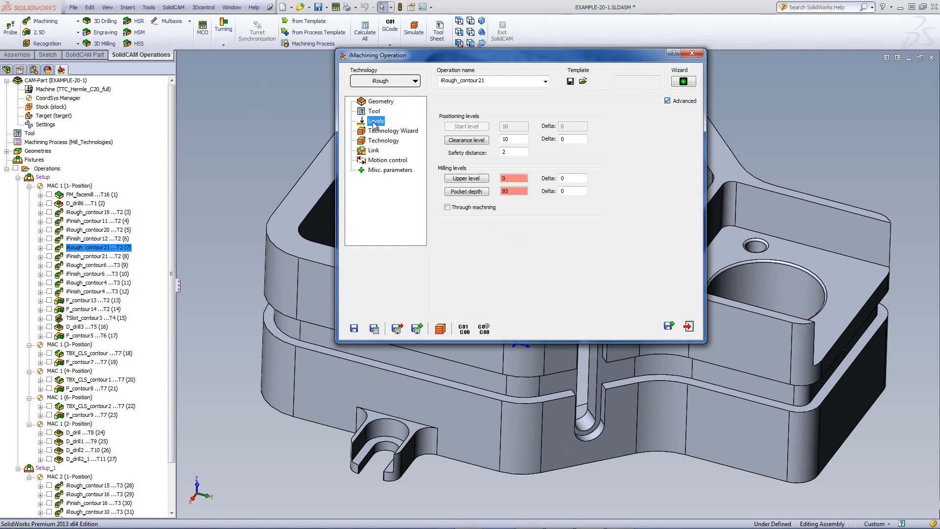
left_click(466, 192)
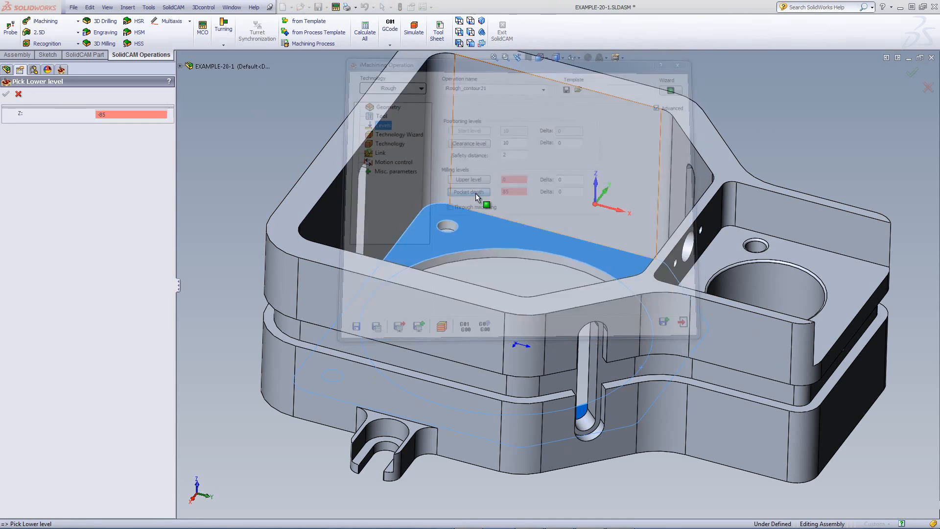
left_click(5, 94)
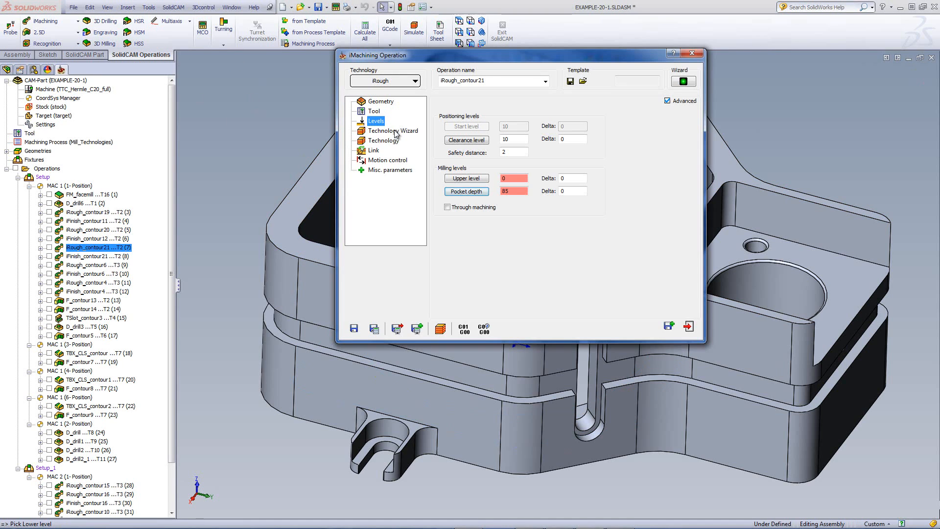
Step: Review the Technology Wizard cutting conditions of iRough_contour21, then its link settings, including helical entry and pre-drilling
left_click(396, 132)
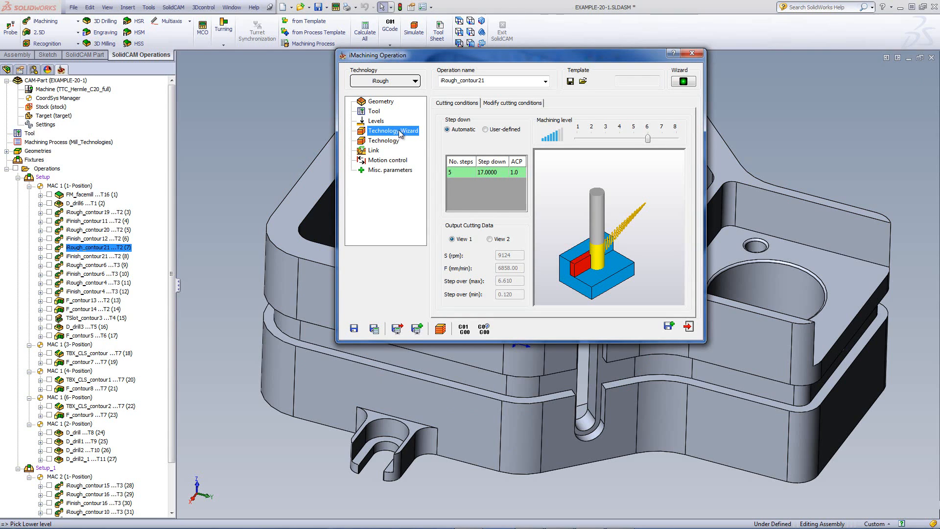
left_click(374, 151)
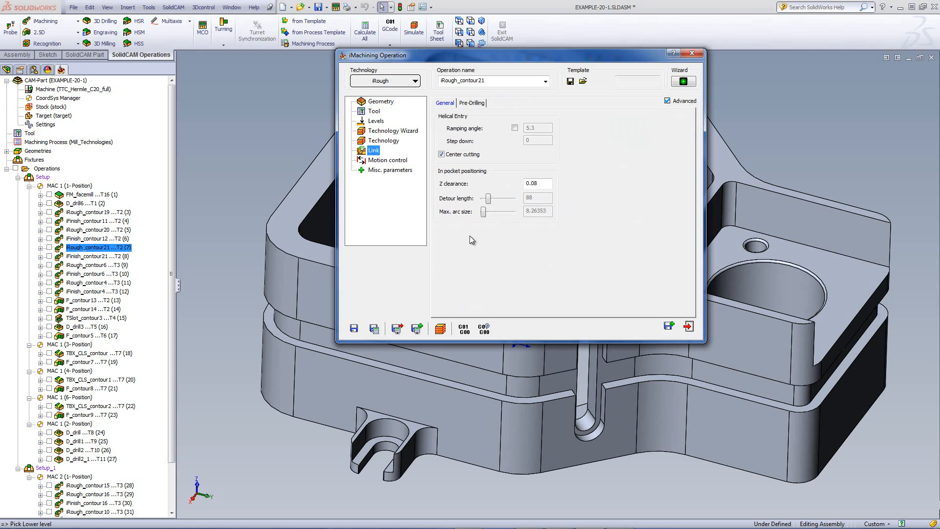
left_click(471, 104)
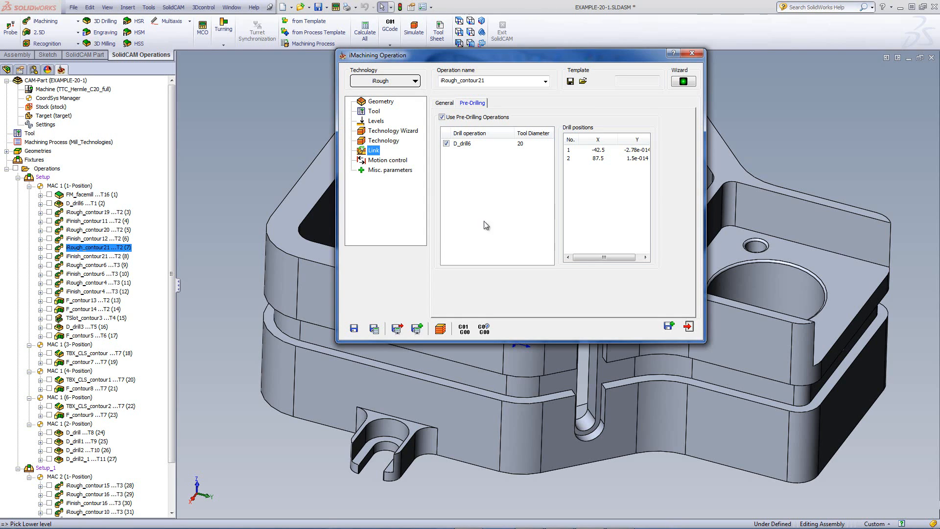
Step: Simulate the iRough_contour21 pocket roughing in SolidVerify, stepping through its entry at the pre-drilled hole before playing it, and exit the operation
left_click(440, 329)
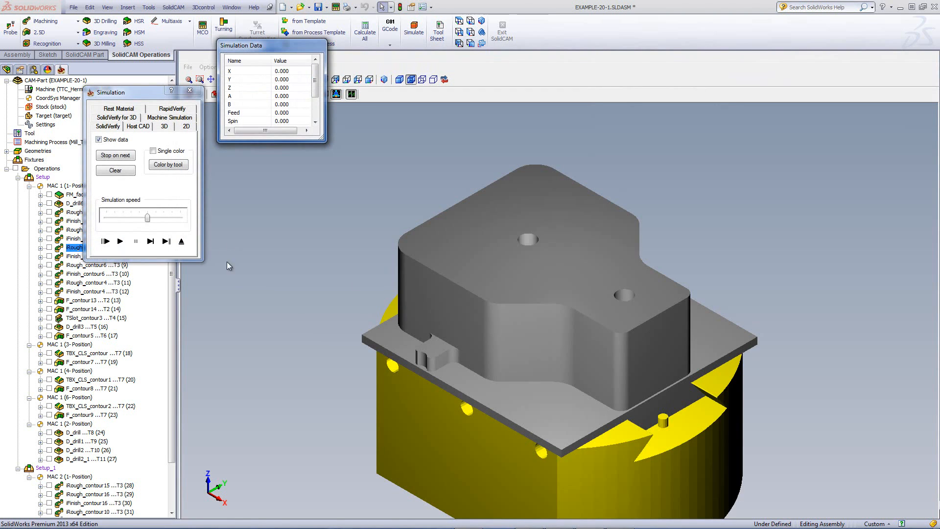
left_click(151, 242)
left_click(151, 242)
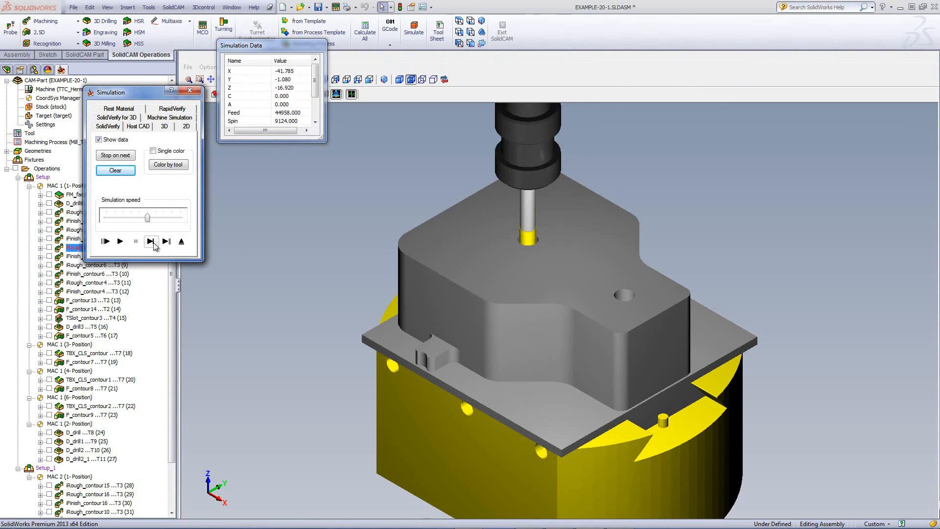
left_click(151, 241)
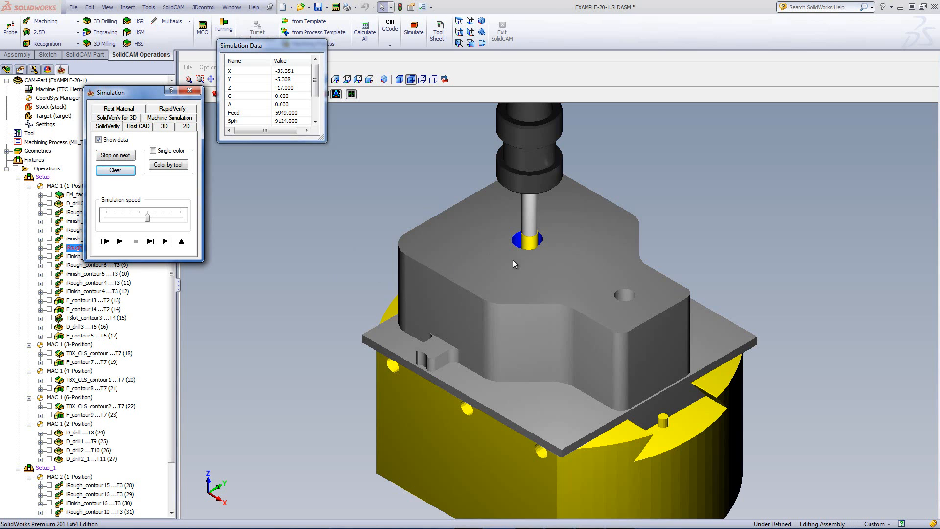
left_click(120, 241)
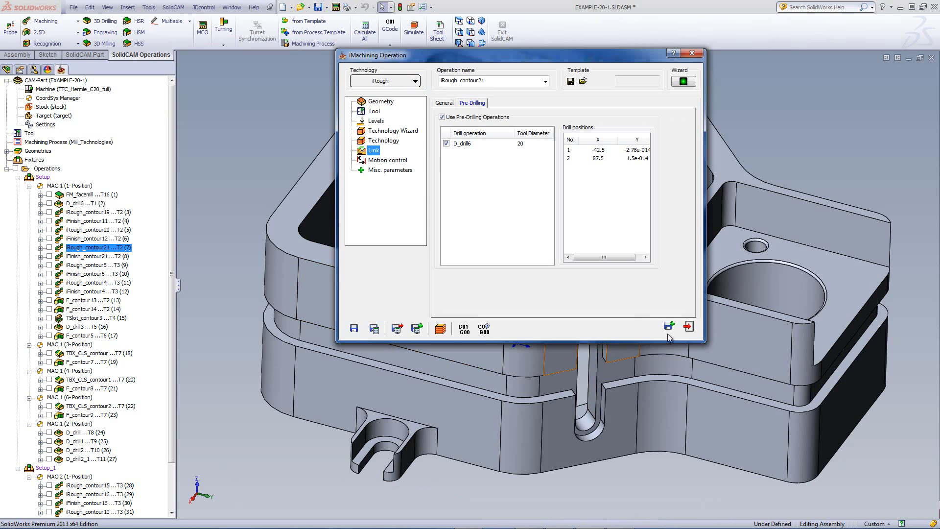
left_click(687, 325)
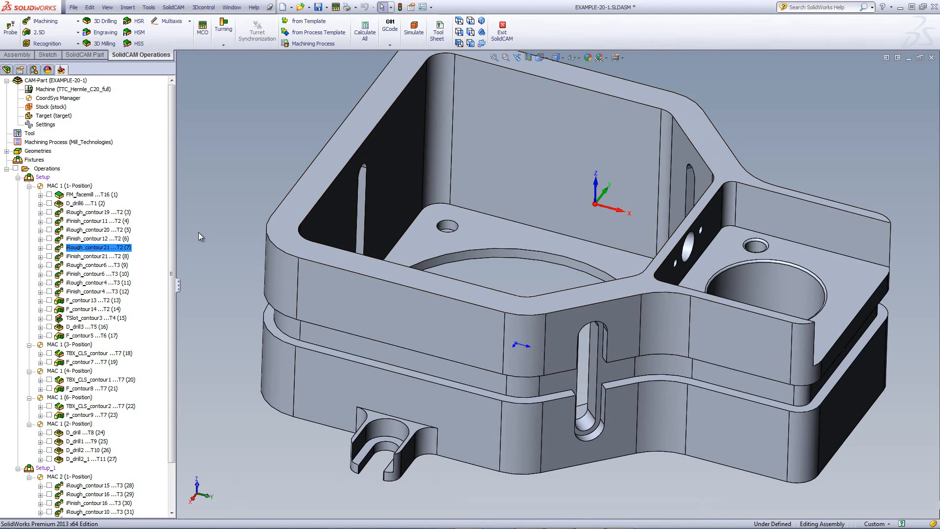
Step: Open the iFinish_contour21 operation and simulate its pocket wall finishing step by step in SolidVerify
left_click(71, 257)
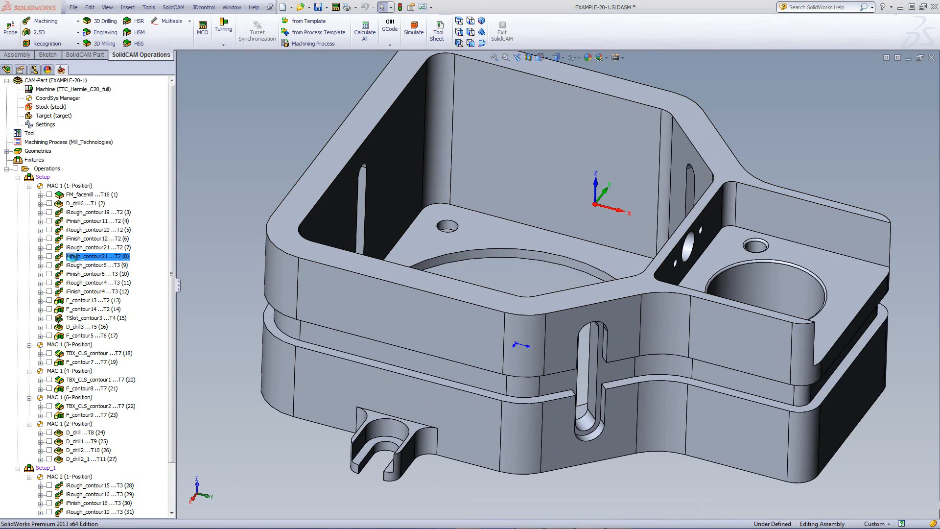
double_click(71, 256)
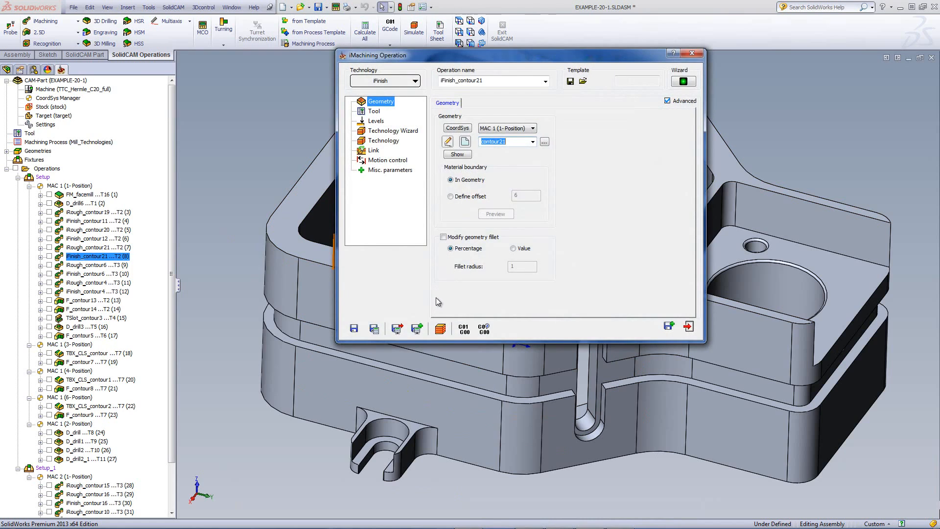
left_click(440, 328)
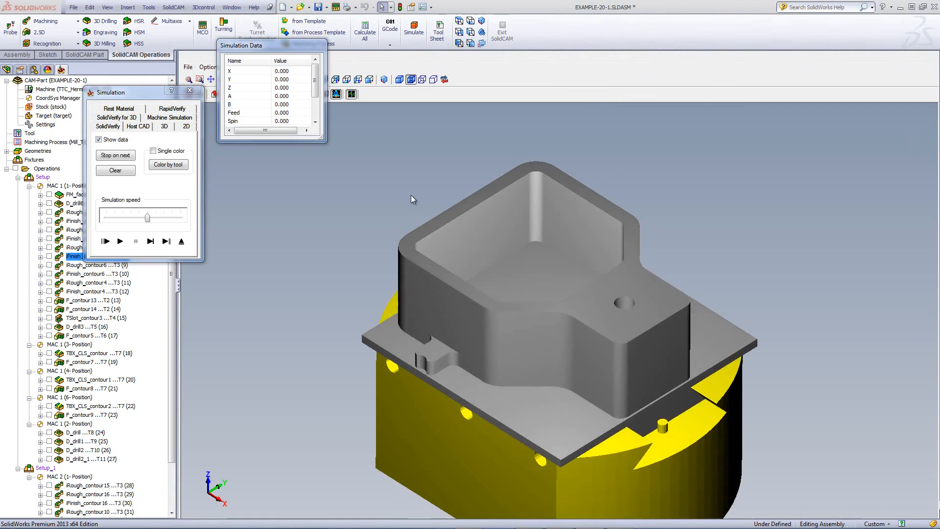
left_click(151, 241)
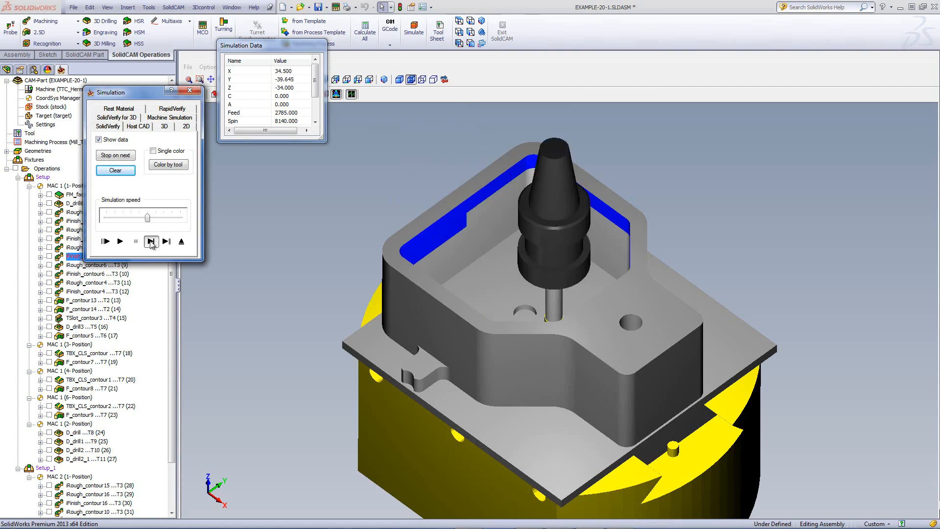
mouse_move(405, 242)
middle_mouse_down()
mouse_move(449, 230)
mouse_move(439, 244)
mouse_move(440, 225)
mouse_move(410, 236)
middle_mouse_up()
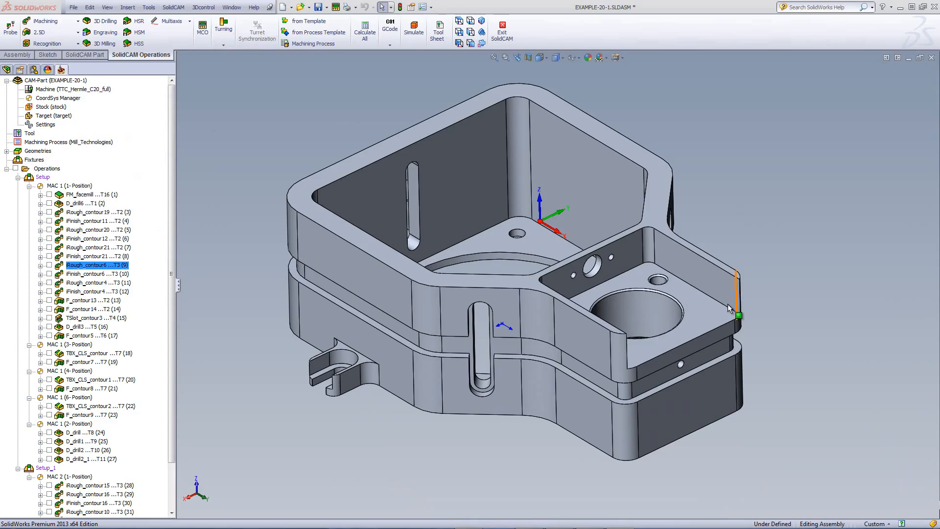
Step: Display and hide the iRough_contour6 and iFinish_contour6 toolpaths in the smaller stepped pocket to examine them
left_click(49, 265)
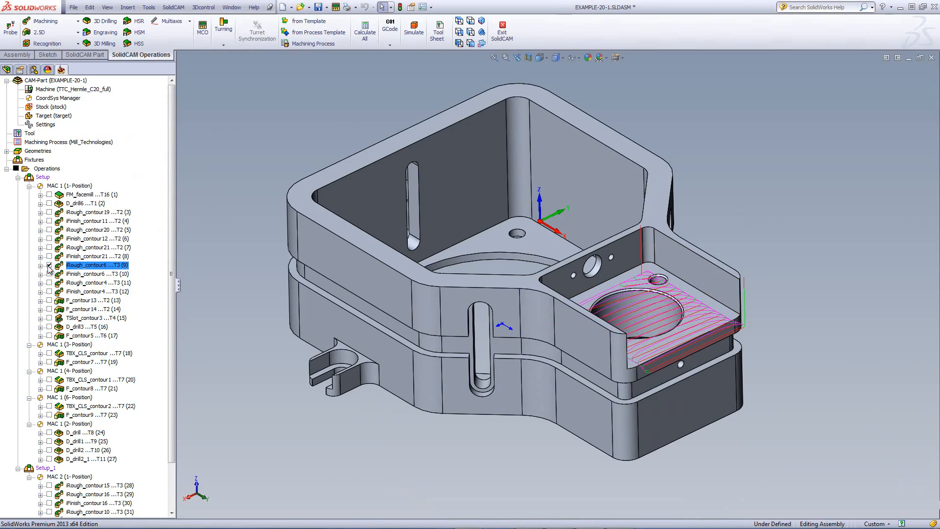
left_click(49, 265)
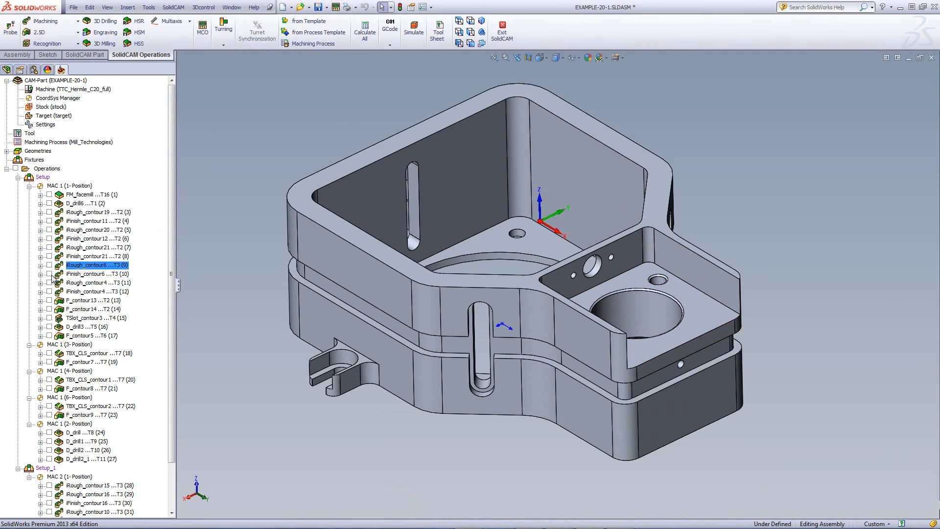
left_click(49, 274)
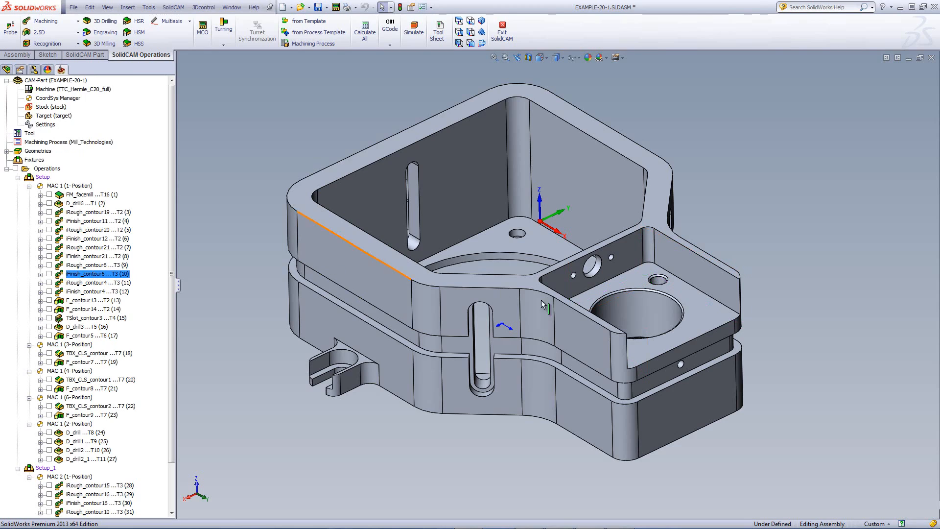
Step: Display the iRough_contour4 and iFinish_contour4 toolpaths one after the other, examine them in the round bore, and hide them
left_click(49, 283)
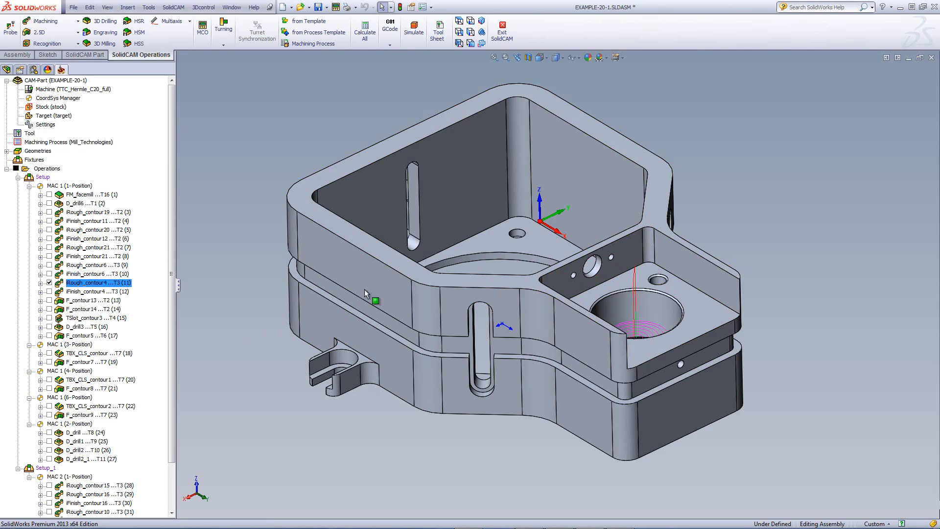
middle_click_drag(553, 236, 544, 278)
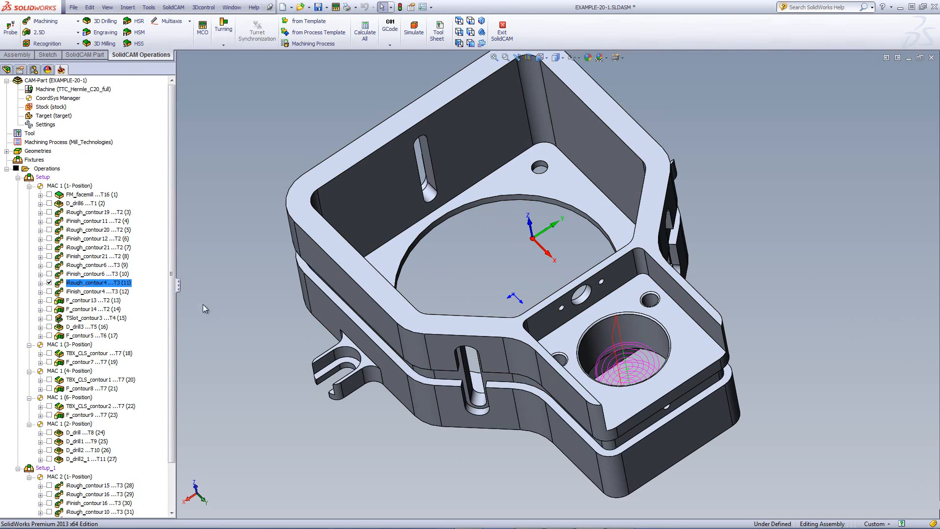
left_click(49, 283)
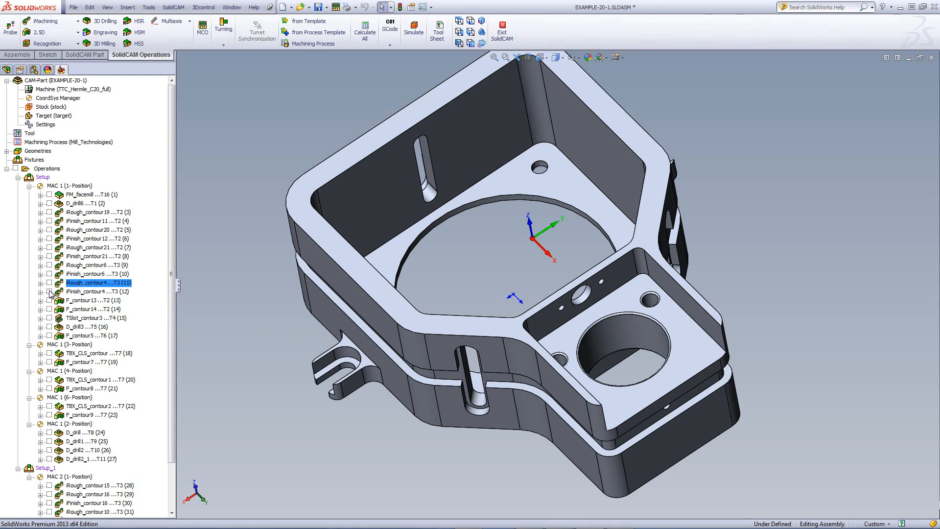
left_click(49, 292)
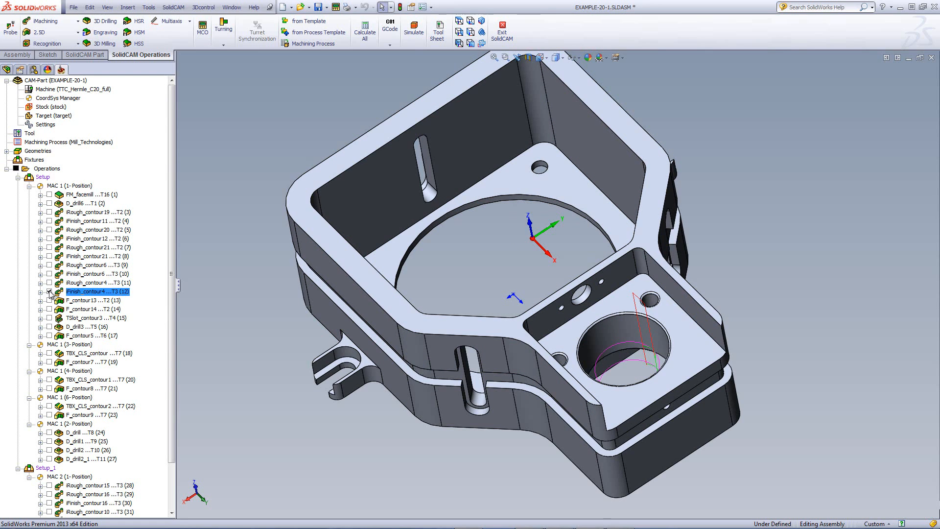
left_click(50, 291)
middle_click_drag(299, 214, 314, 177)
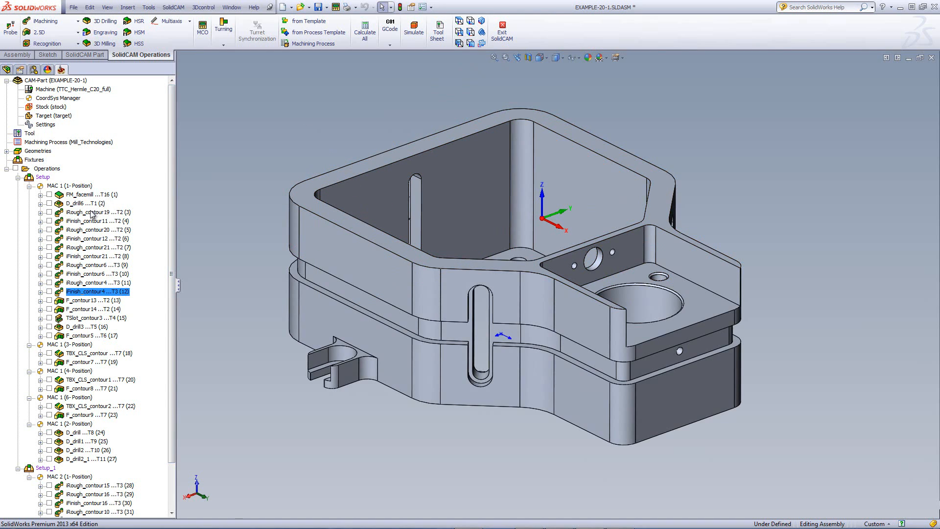
Step: Simulate all iMachining operations from iRough_contour19 to iFinish_contour4 together in Host CAD and review the machining time data
left_click(86, 212)
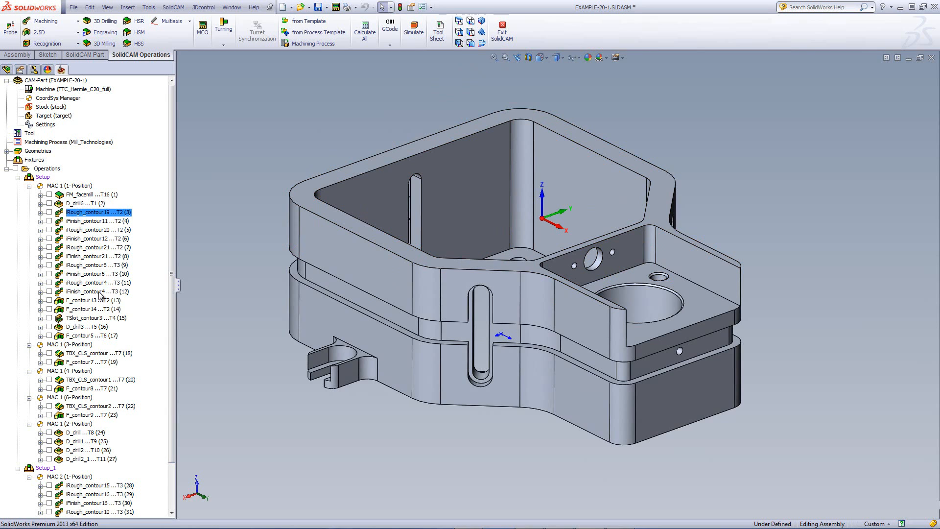
left_click(100, 292, "shift")
right_click(101, 294)
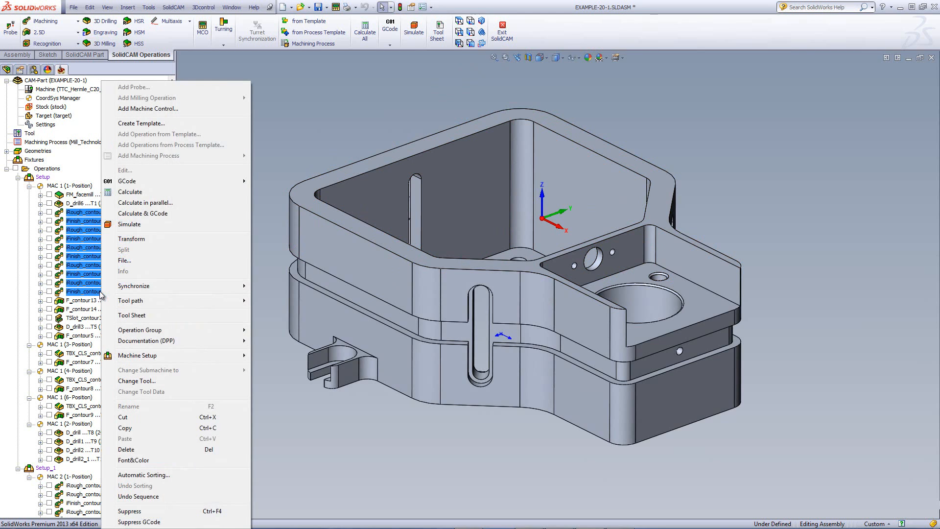
left_click(129, 224)
left_click(120, 242)
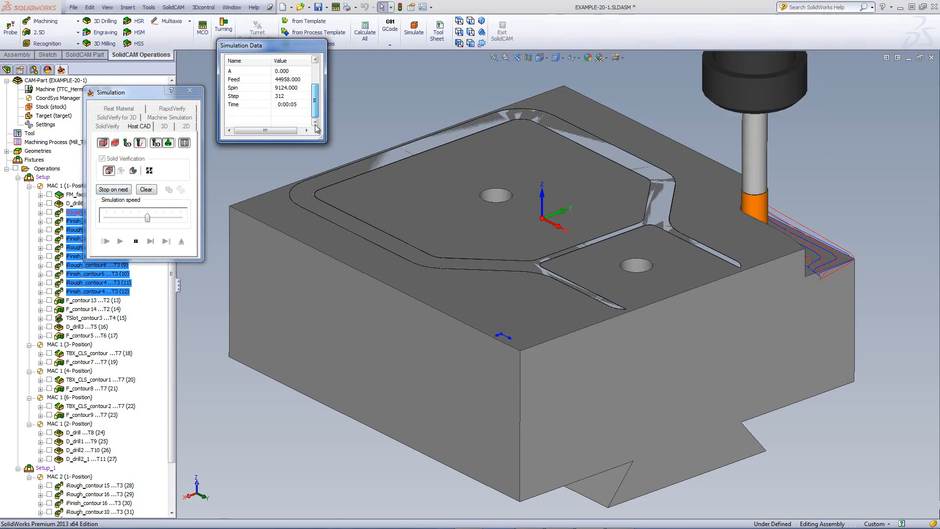
left_click(316, 98)
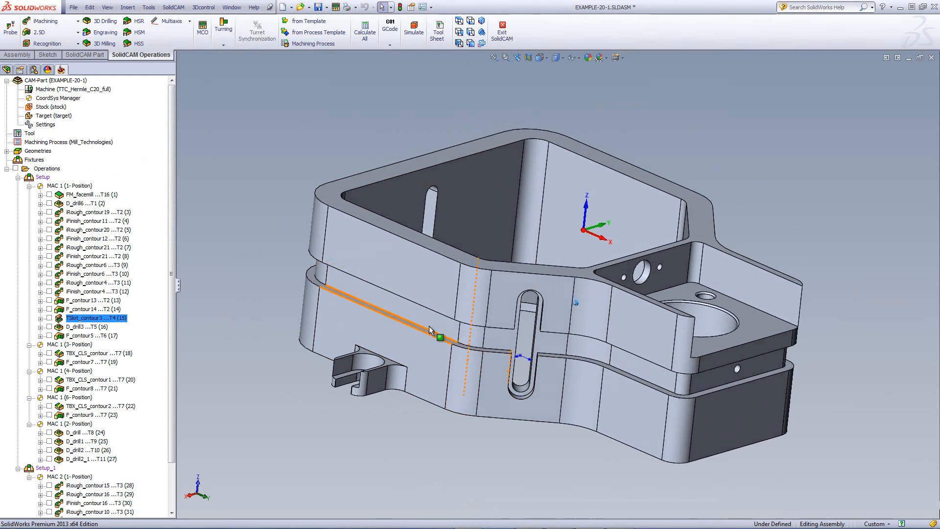
Step: Examine the side groove, then open the TSlot_contour3 operation and show its contour3 geometry on the model
left_click(378, 309)
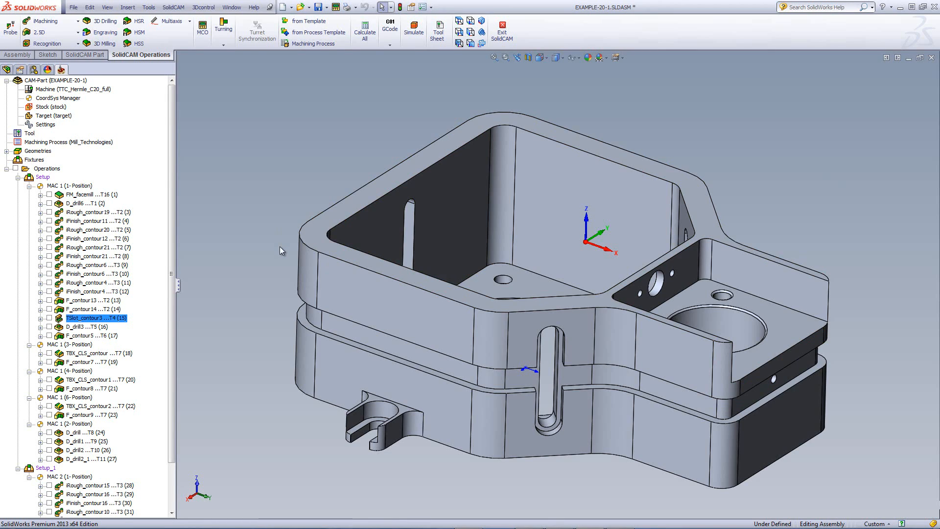
double_click(87, 318)
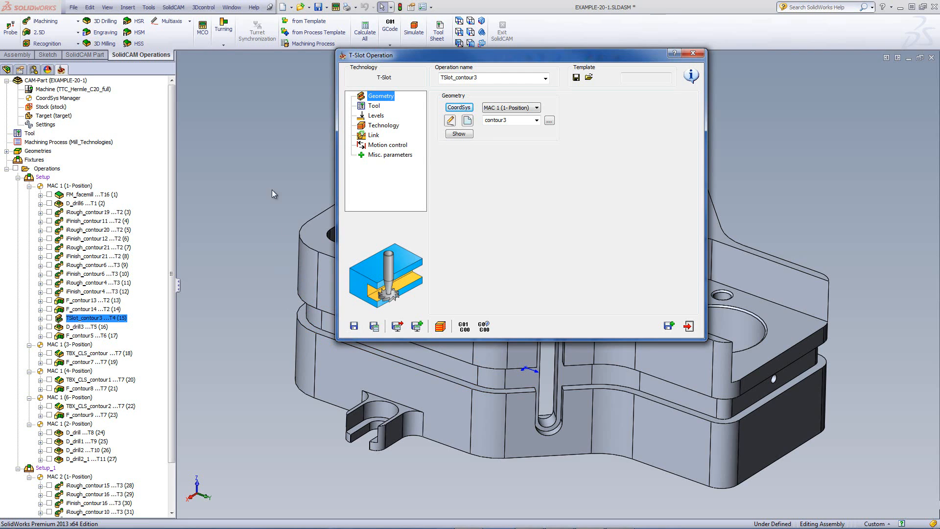
left_click(458, 134)
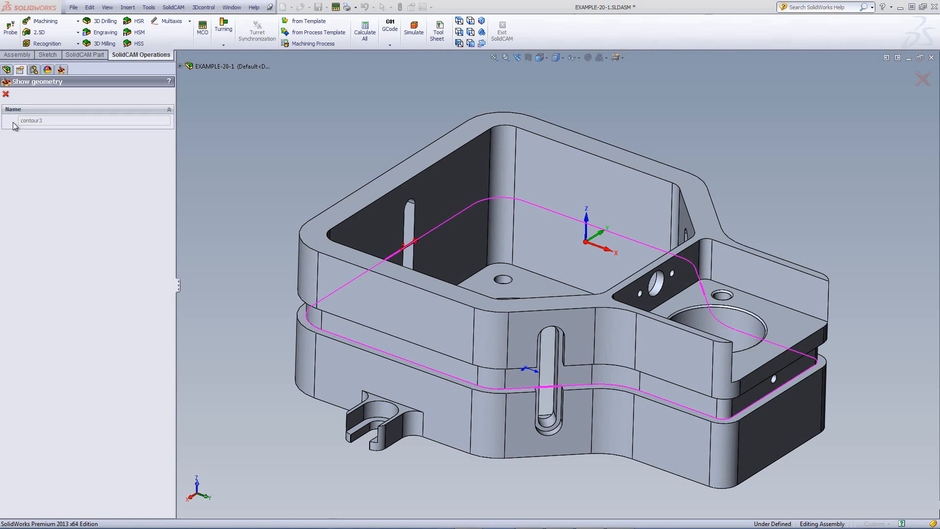
Step: Close the contour3 display and inspect the slot mill's diameter, arbor diameter and cutting length in the operation's tool data
left_click(5, 93)
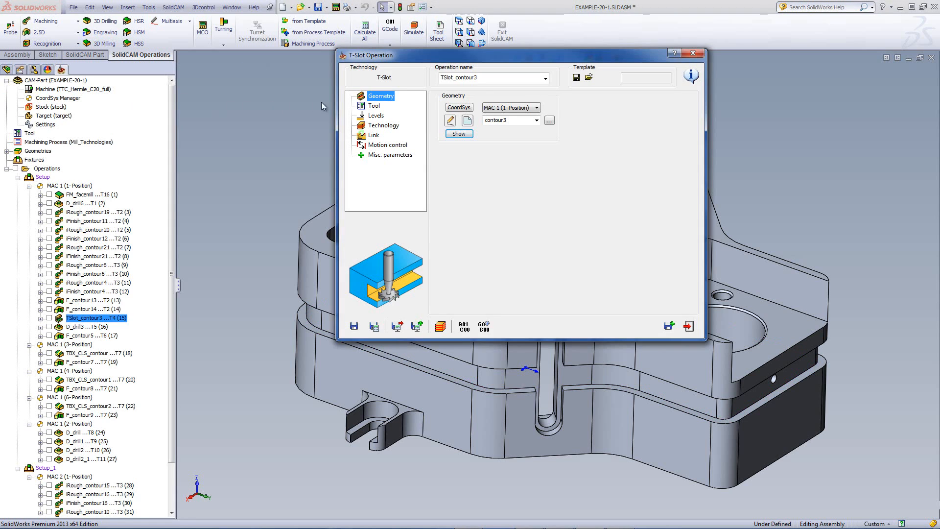
left_click(373, 106)
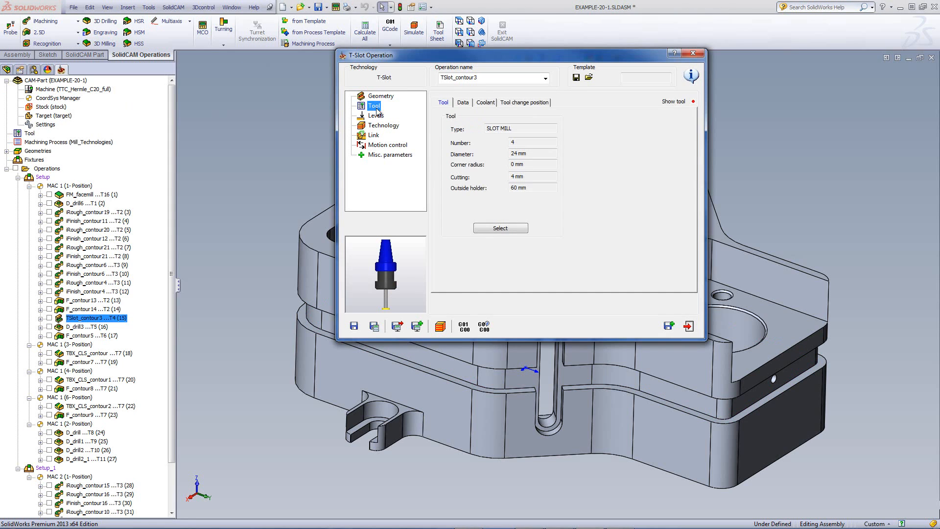
left_click(505, 229)
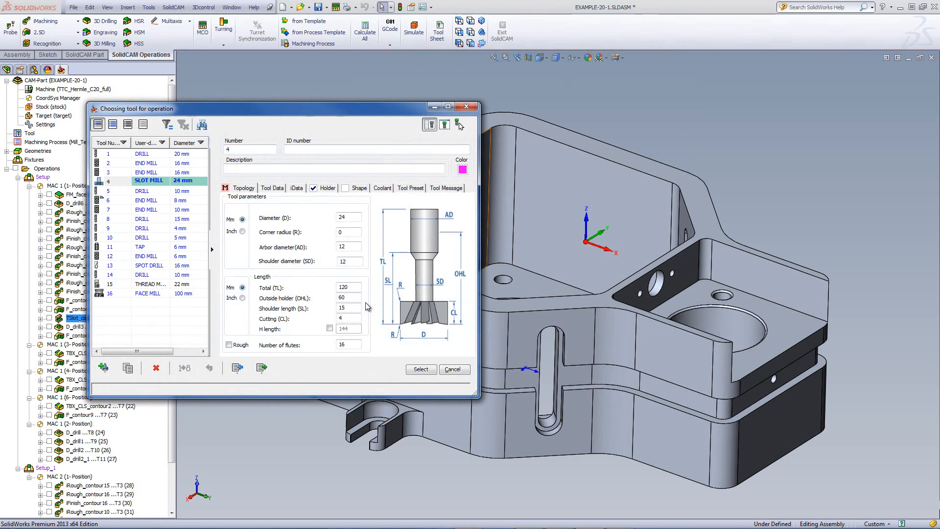
left_click(348, 216)
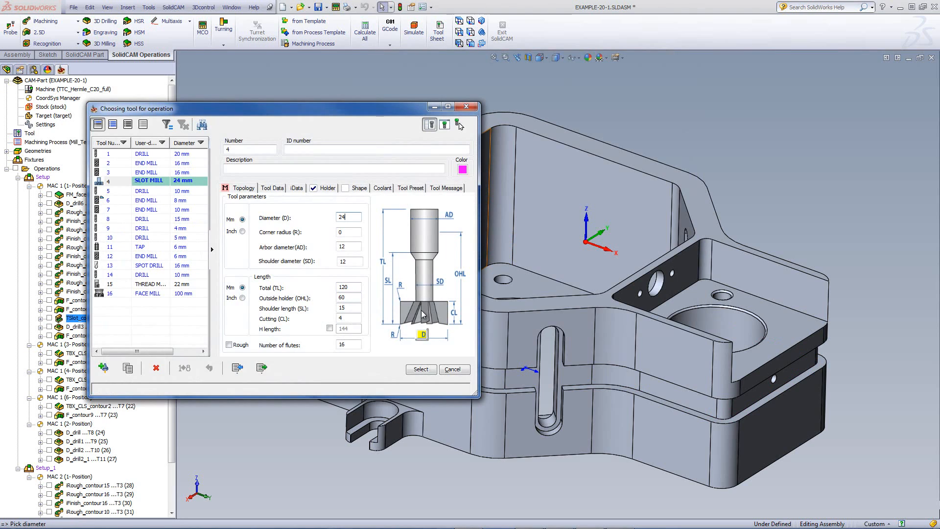
left_click(348, 245)
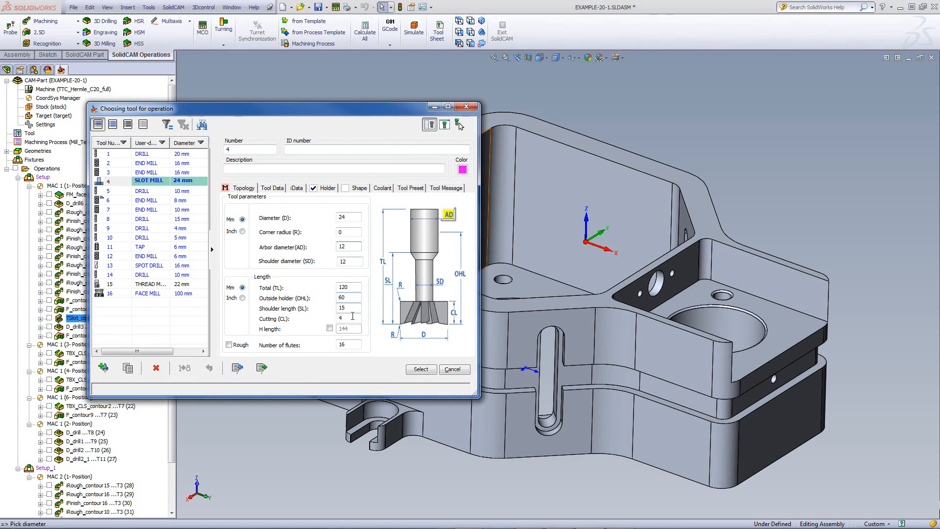
left_click(347, 318)
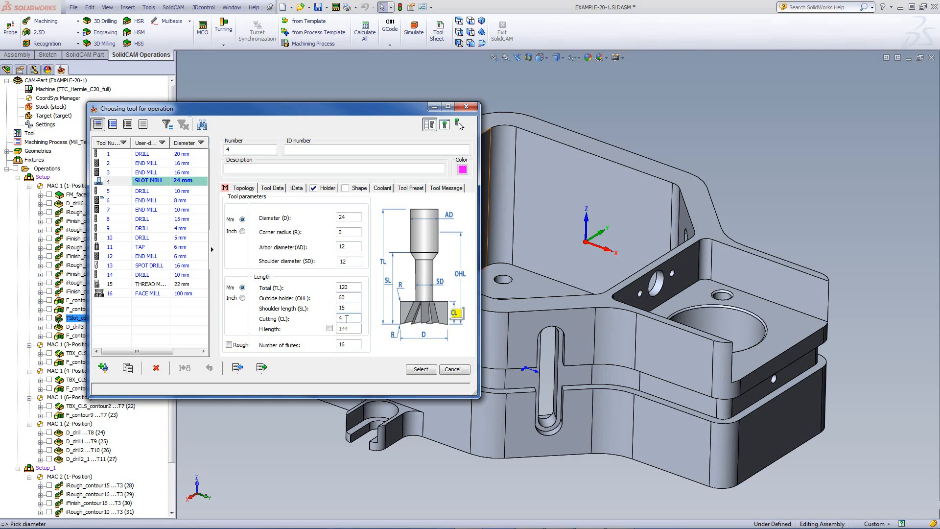
left_click(451, 370)
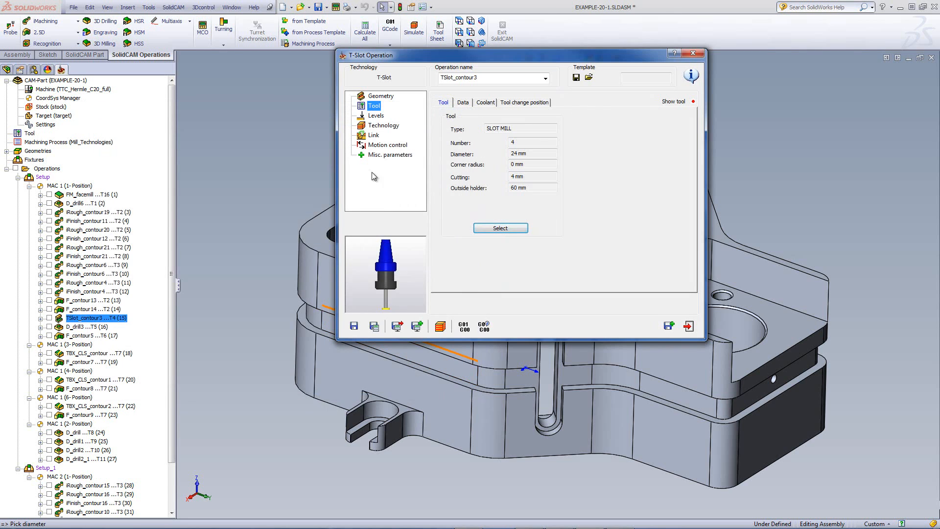
Step: Check the T-slot operation's upper level by examining its reference face on the groove's ceiling from below
left_click(375, 116)
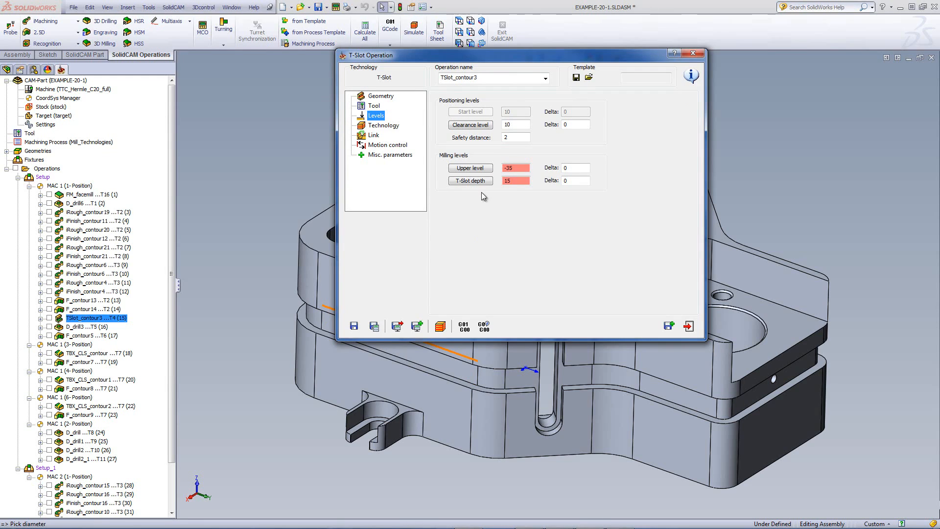
left_click(471, 169)
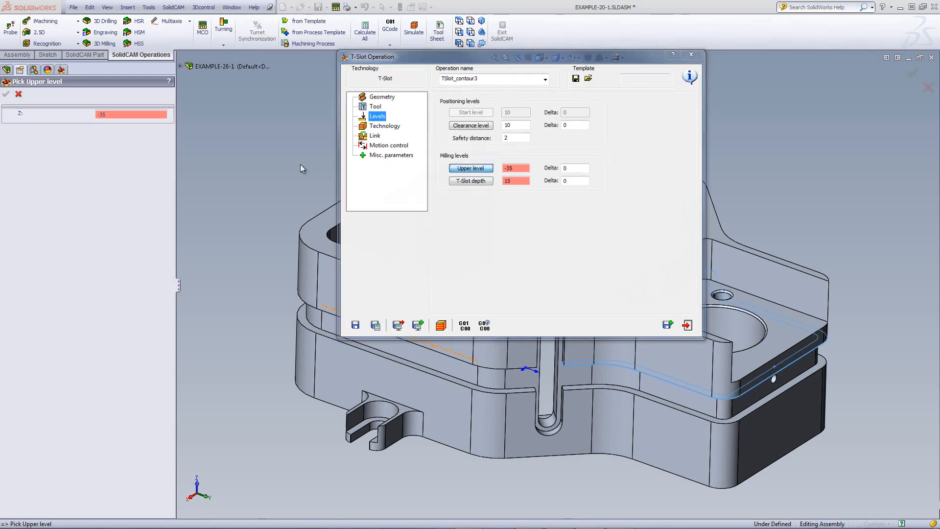
middle_click_drag(301, 164, 318, 33)
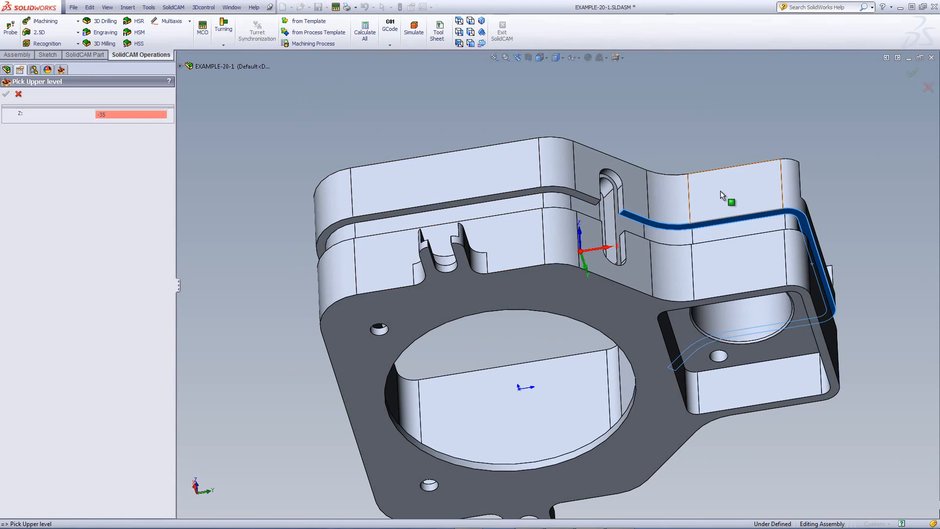
middle_click_drag(722, 194, 718, 168)
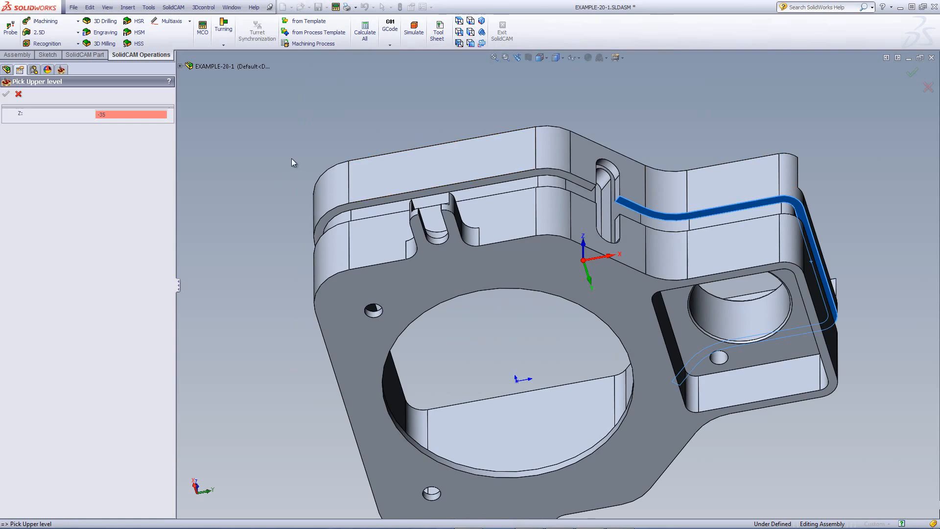
middle_click_drag(343, 161, 331, 328)
key("Return")
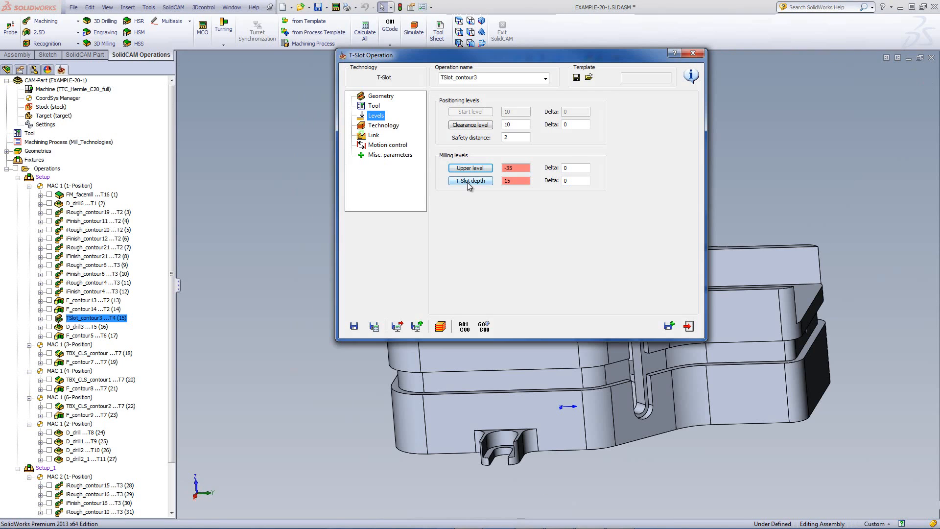
Step: Define the T-slot depth by picking the groove's floor face as the lower level
left_click(471, 181)
middle_click_drag(743, 351, 730, 362)
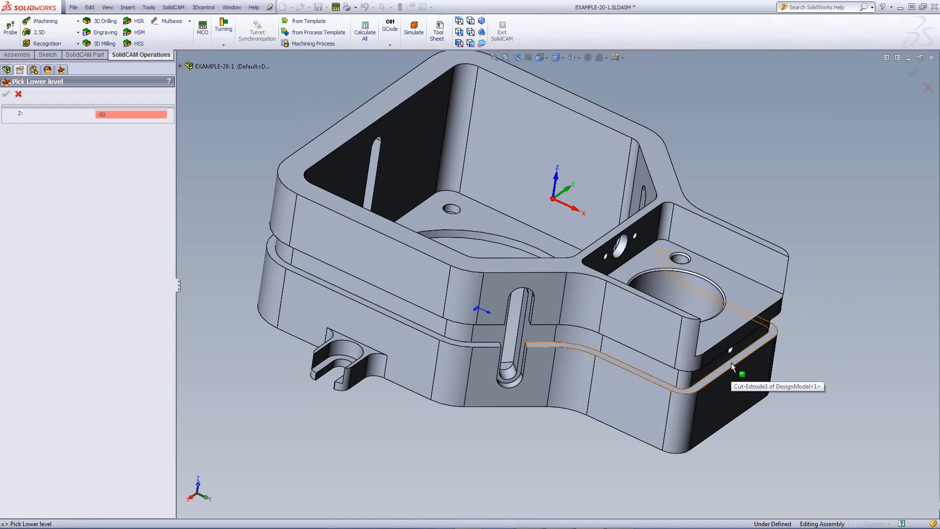
left_click(730, 363)
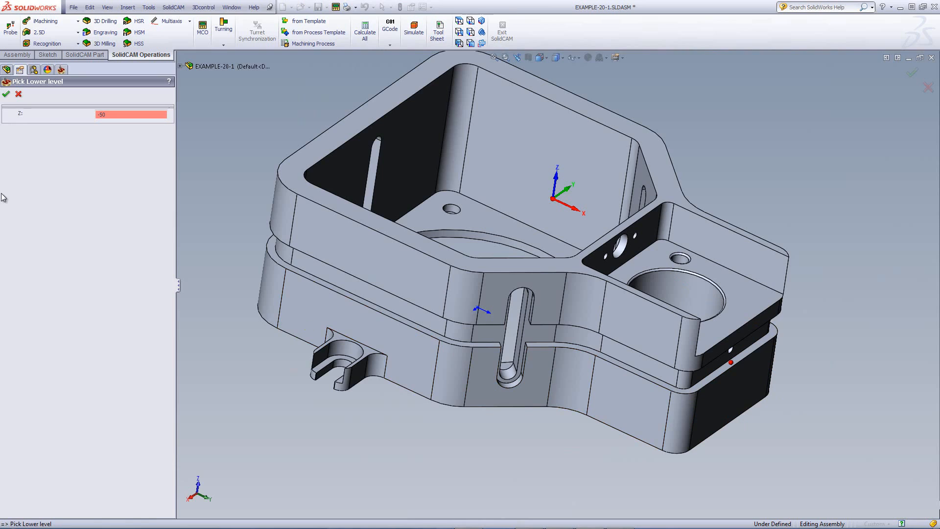
left_click(6, 93)
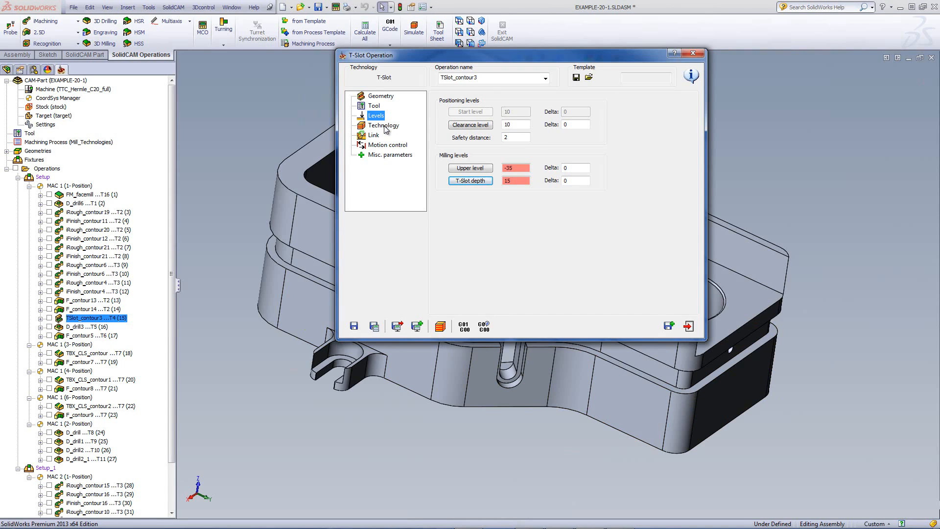
Step: Set the finish cutting depth overlap to 1 and enable roughing with a 0.5 wall offset and a cutting depth overlap of 1
left_click(384, 126)
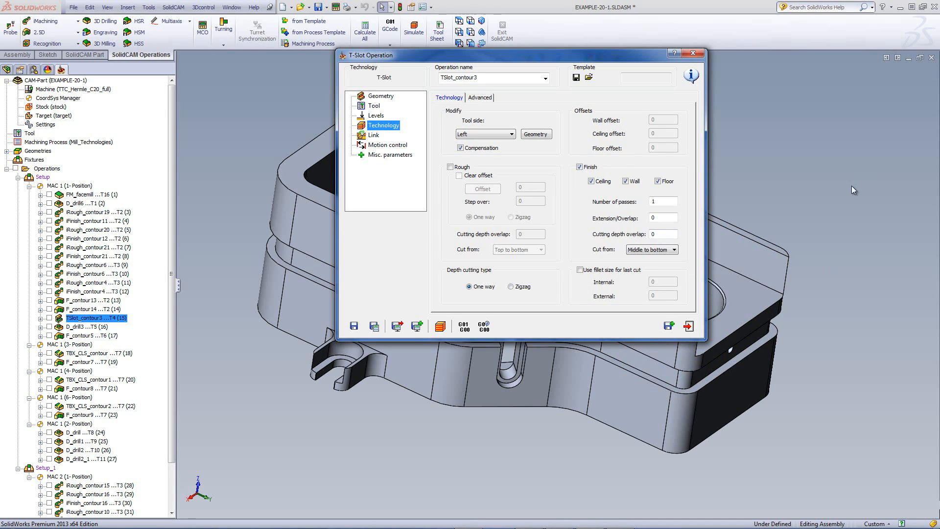
left_click(661, 234)
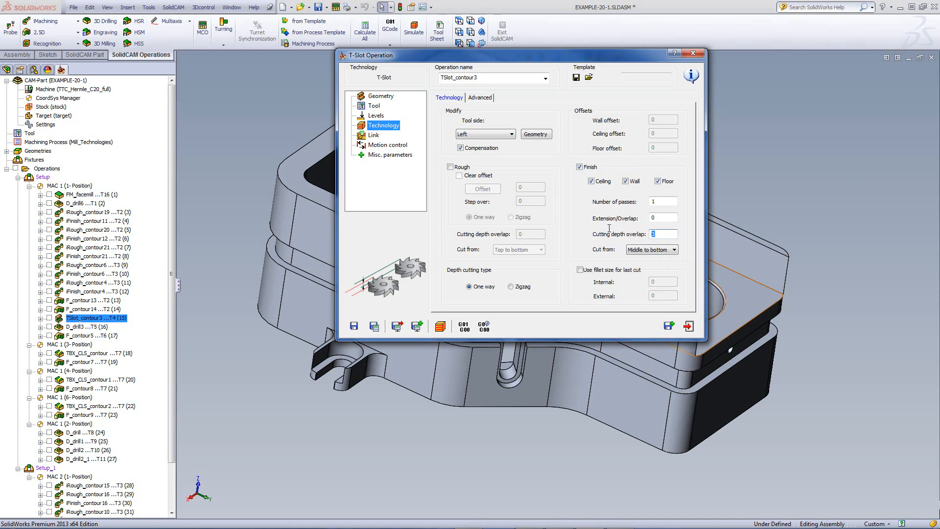
type("1")
left_click(454, 168)
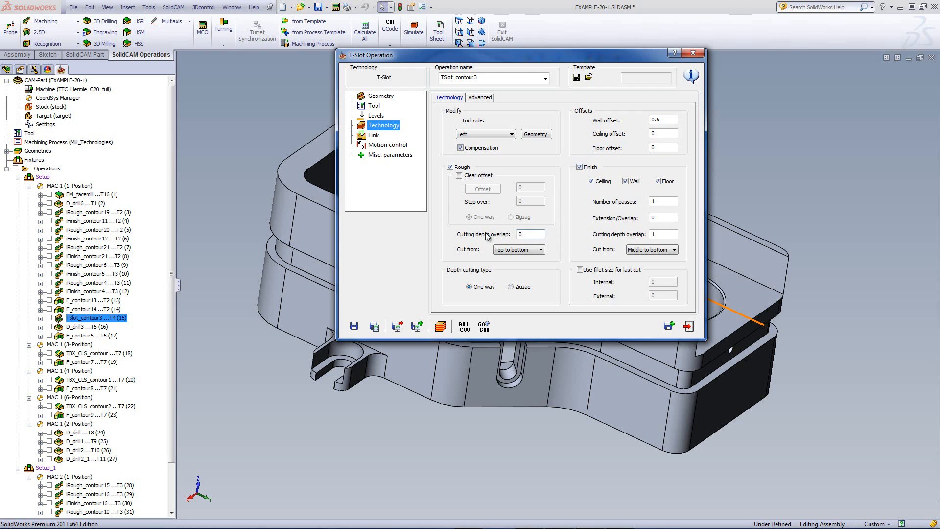
left_click(528, 233)
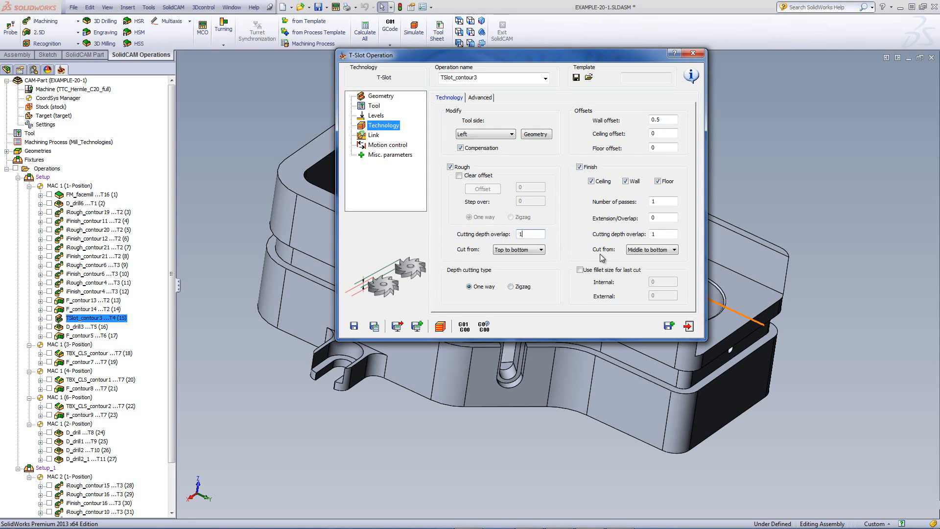
Step: Review the finish pass's Cut from options and the lead-in types available for linking the T-slot toolpath
left_click(650, 250)
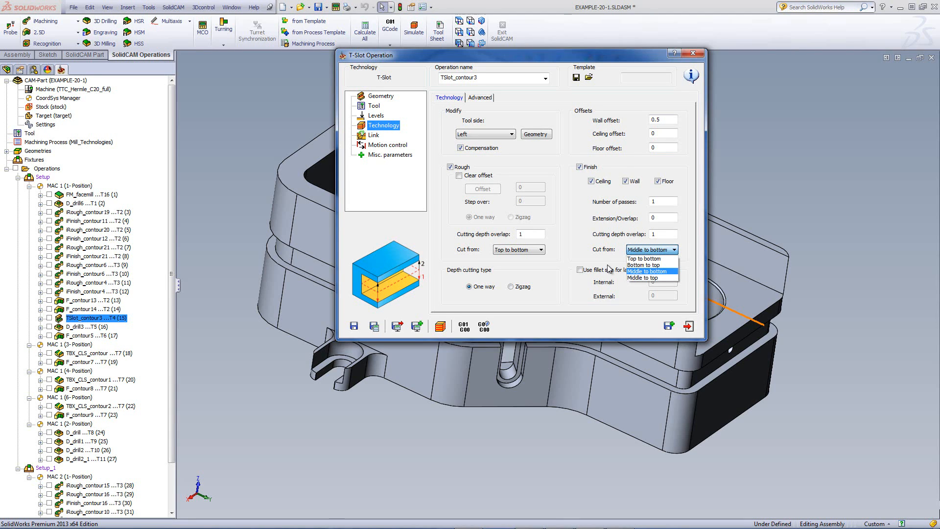
left_click(586, 252)
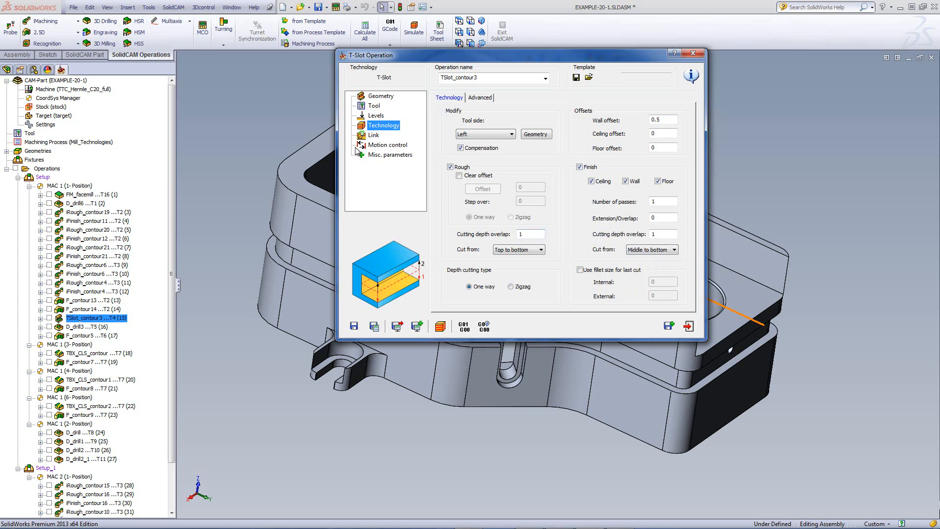
left_click(372, 135)
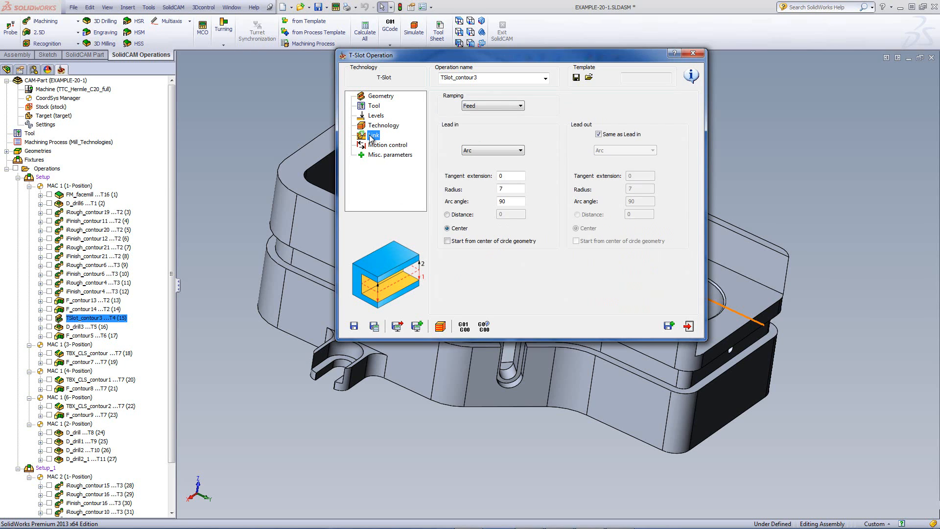
left_click(514, 152)
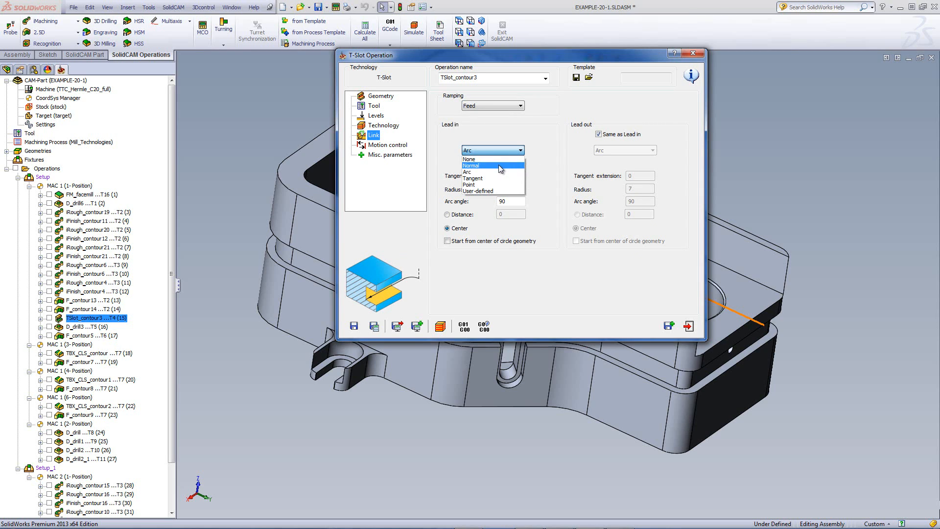
left_click(543, 122)
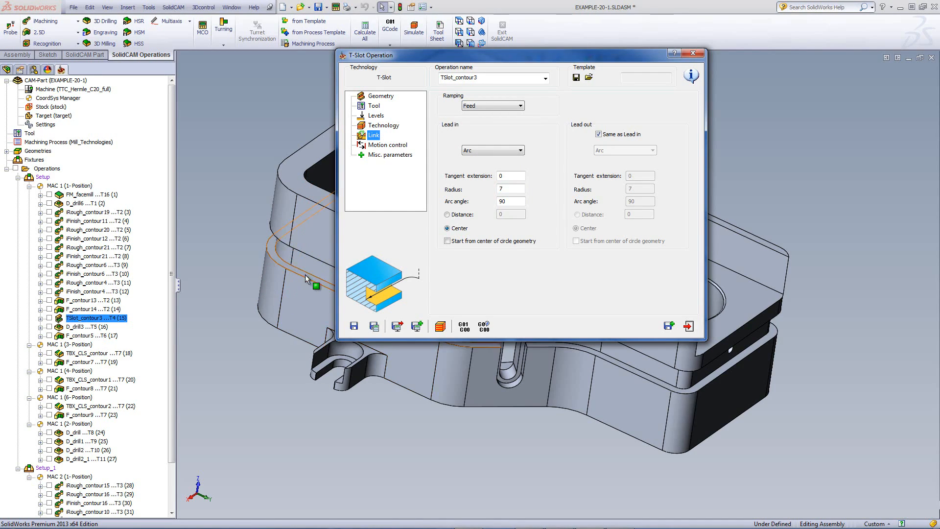
Step: Simulate the TSlot_contour3 operation in Host CAD with solid verification, run it through, and exit the simulation
left_click(440, 327)
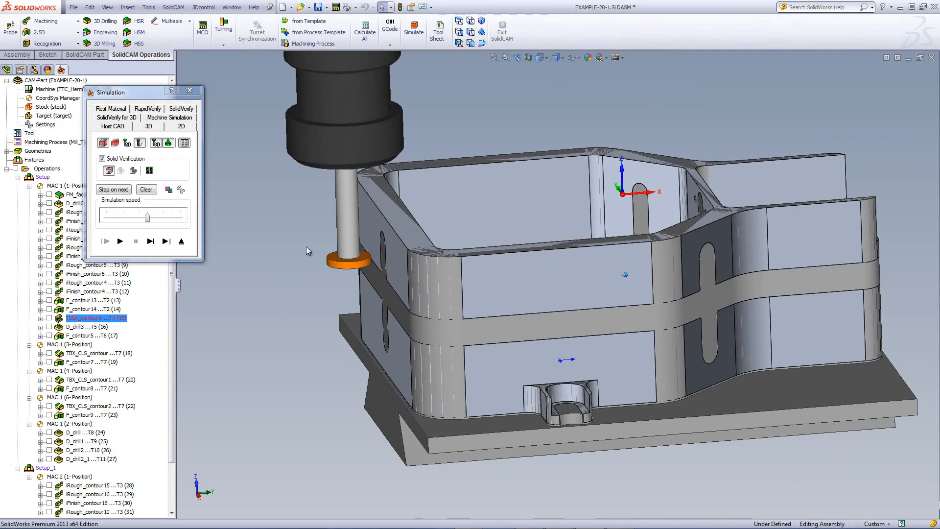
left_click(151, 242)
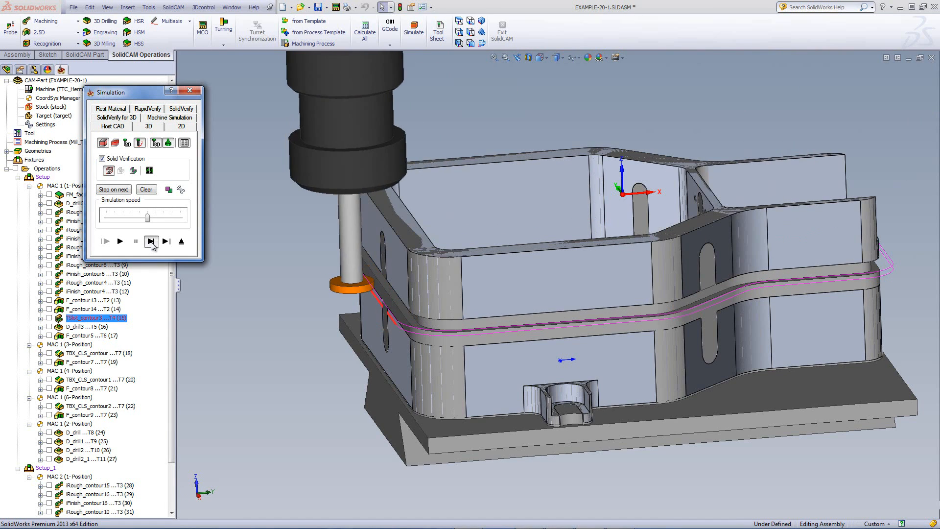
left_click(120, 241)
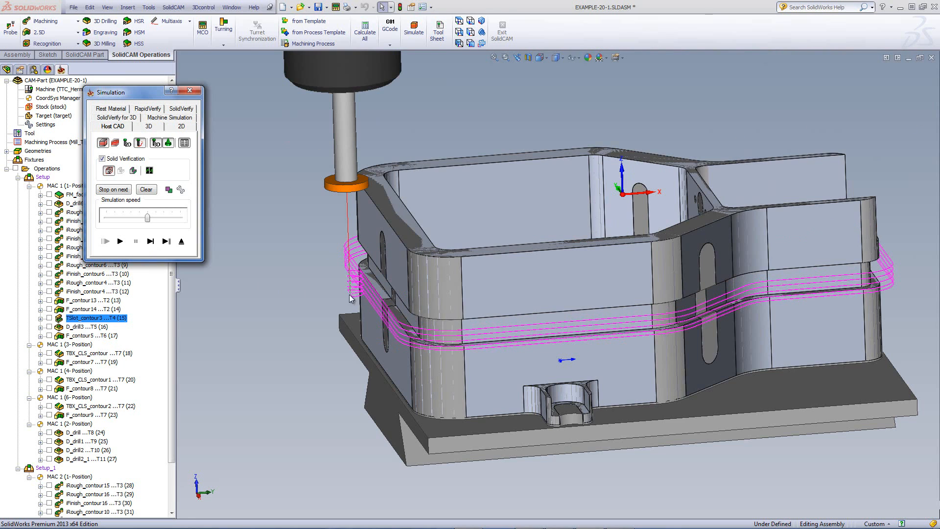
left_click(186, 245)
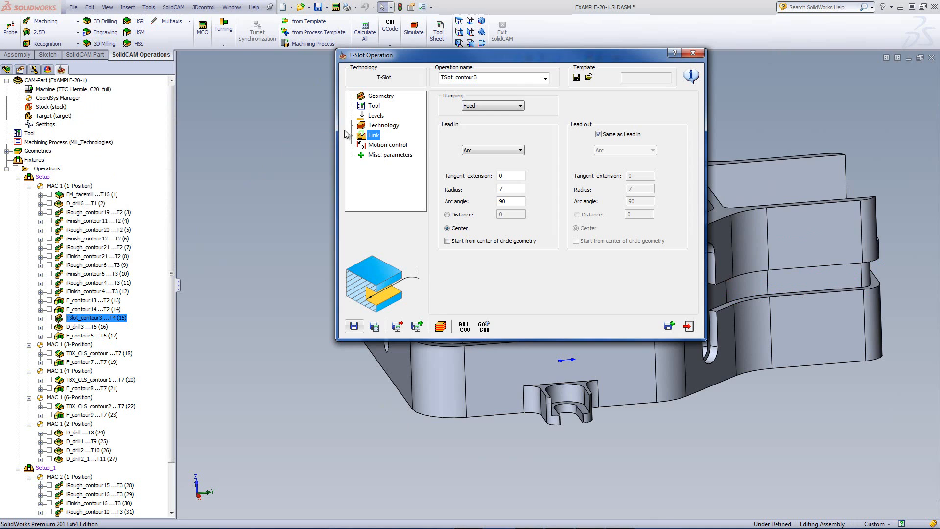
Step: Set the roughing Cut from order of the T-slot operation to Middle to bottom
left_click(388, 127)
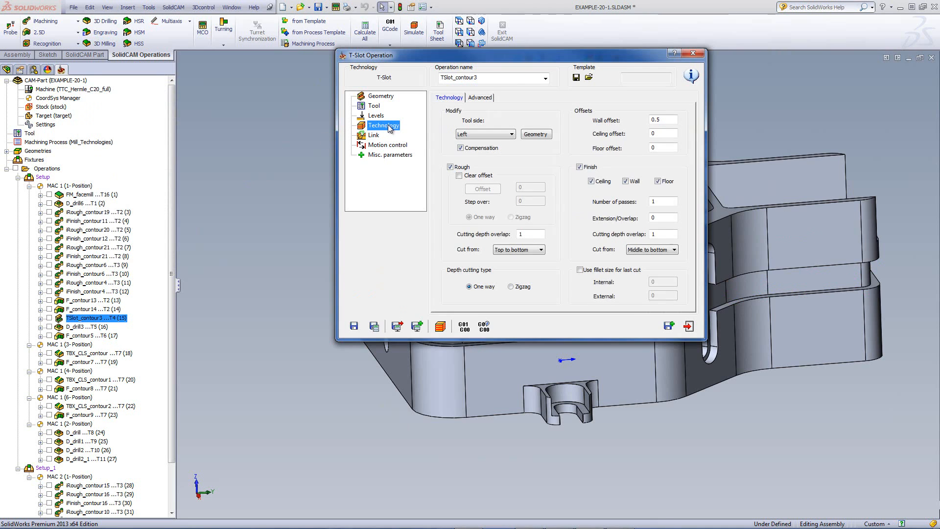
left_click(511, 251)
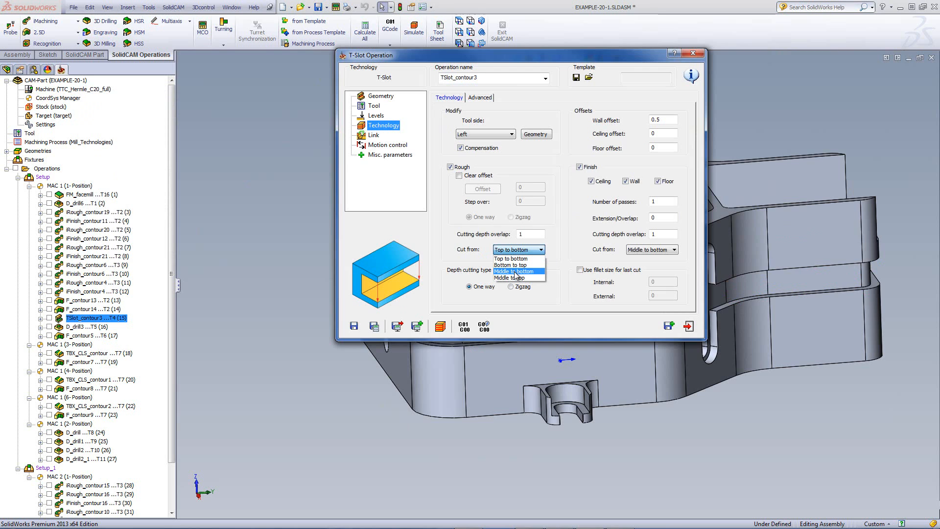
left_click(516, 272)
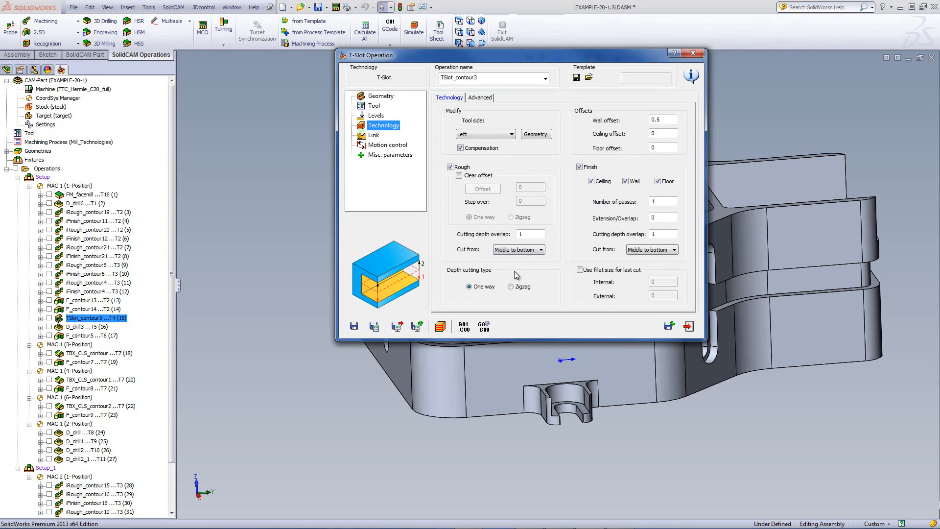
Step: Simulate the T-slot operation with solid verification, stepping through the first moves and then playing the remaining toolpath
left_click(441, 329)
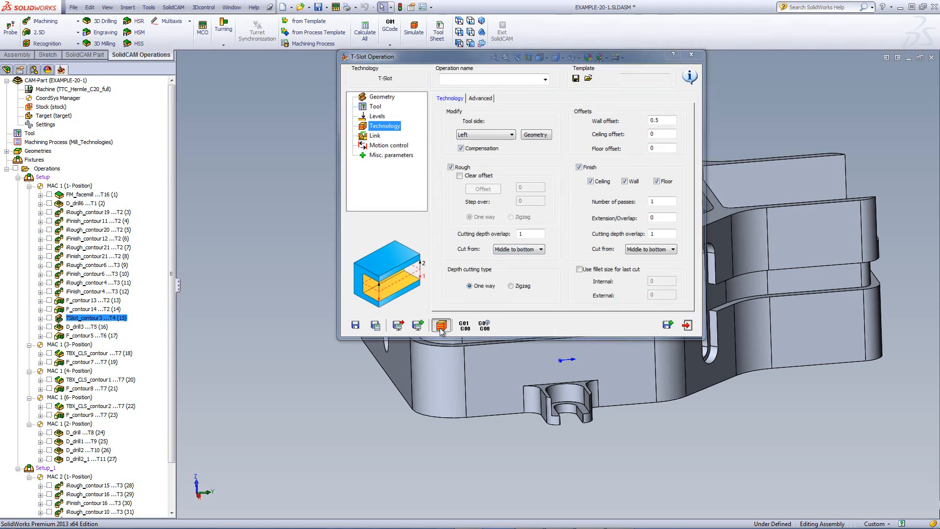
left_click(151, 242)
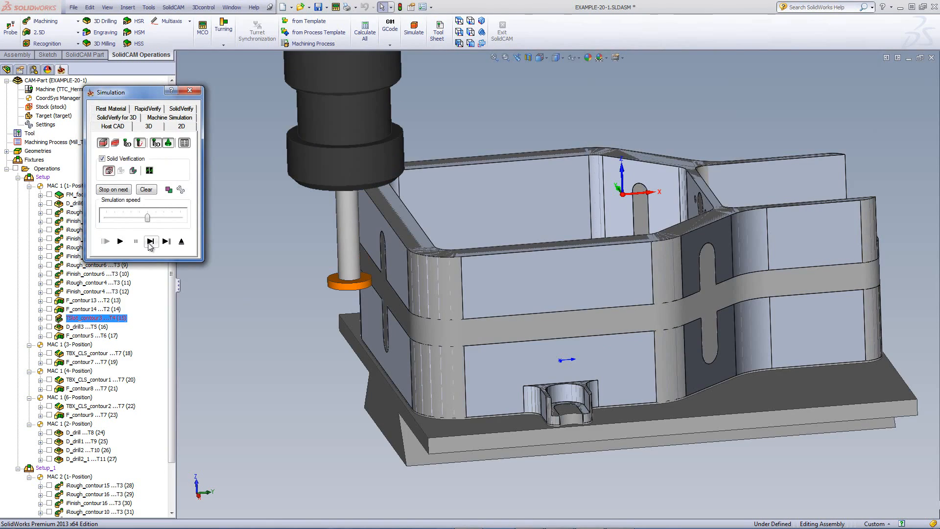
left_click(151, 241)
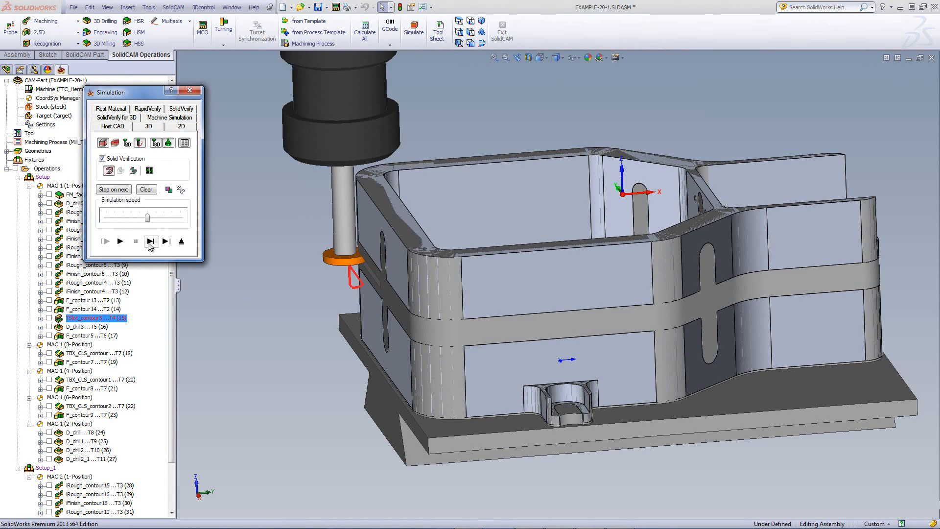
scroll(387, 289, "down", 6)
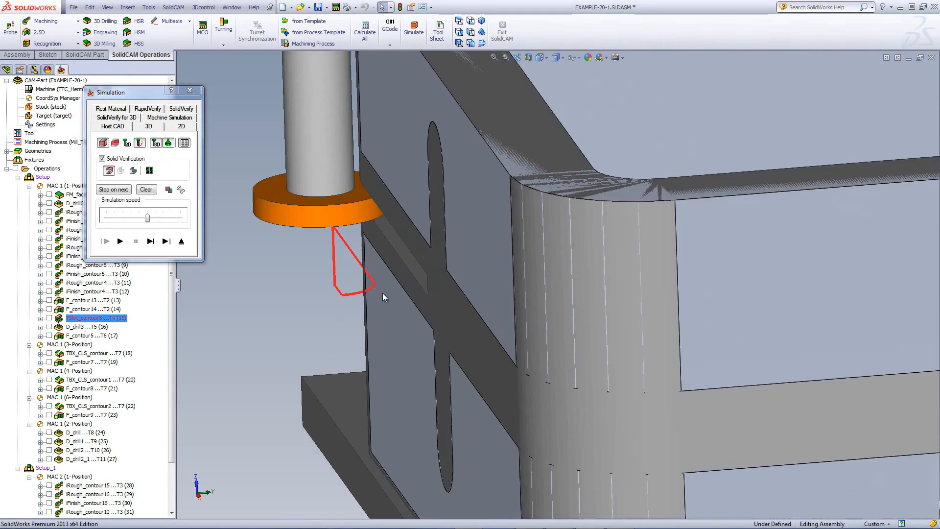
left_click(120, 242)
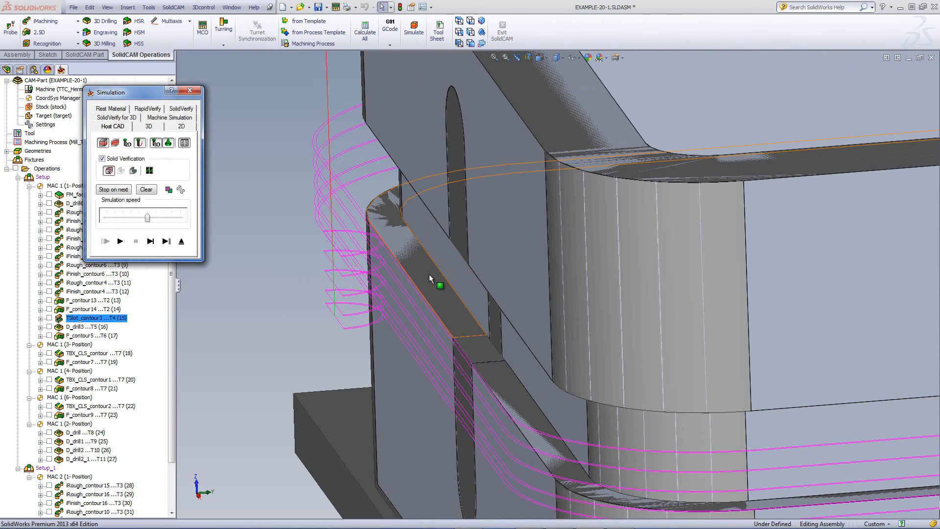
scroll(492, 248, "up", 6)
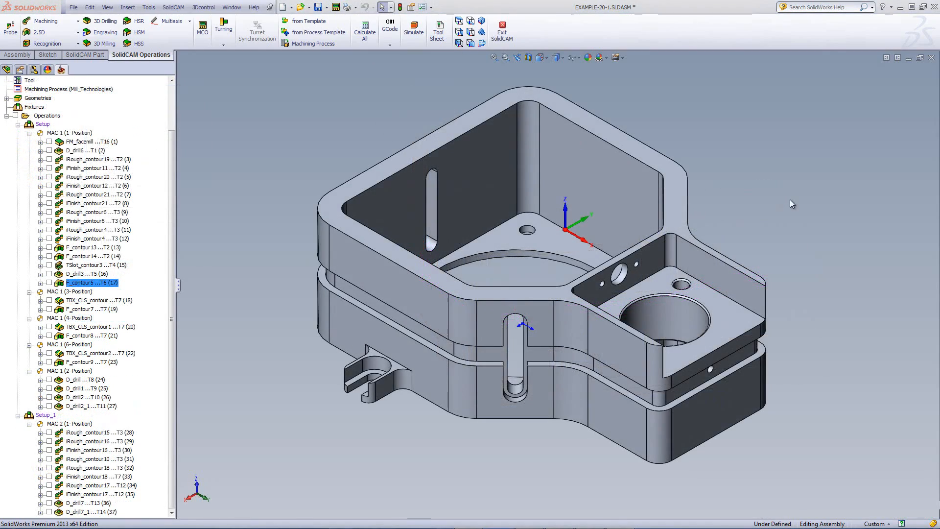
Step: Examine the chamfered edges of the small hole and the large bore in the small pocket's floor
middle_click_drag(789, 199, 598, 319)
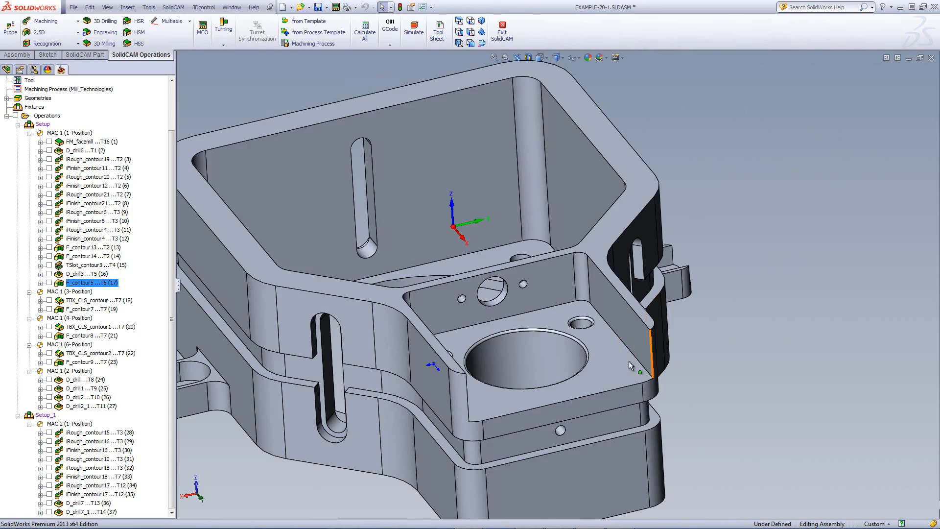
scroll(608, 347, "down", 4)
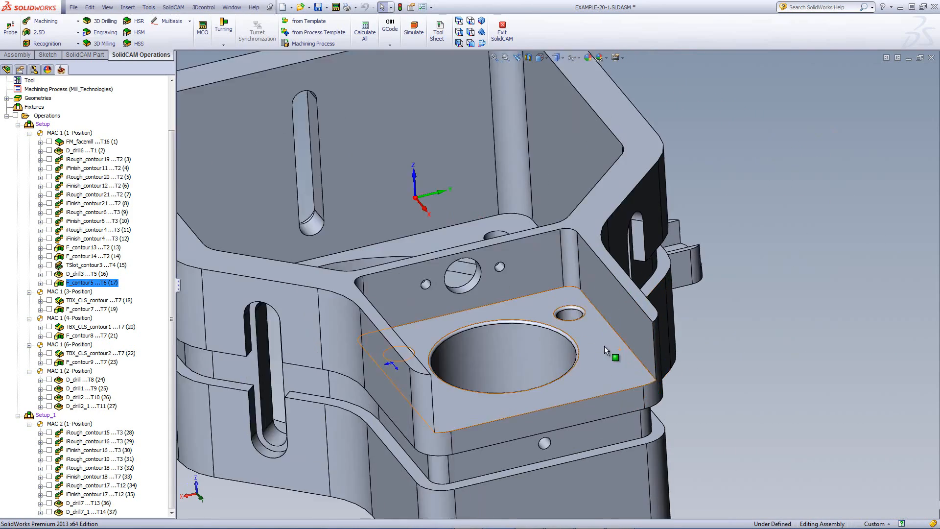
scroll(568, 309, "up", 2)
scroll(568, 302, "down", 2)
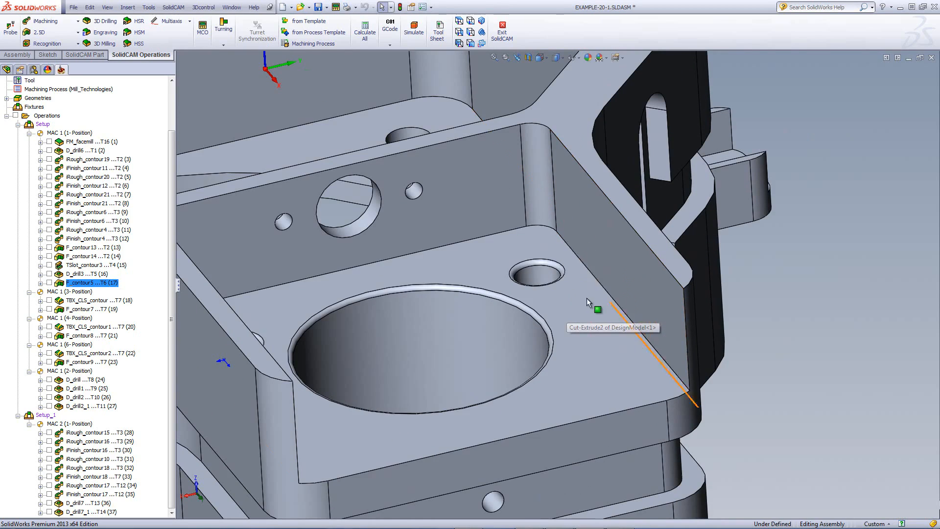
scroll(538, 271, "down", 1)
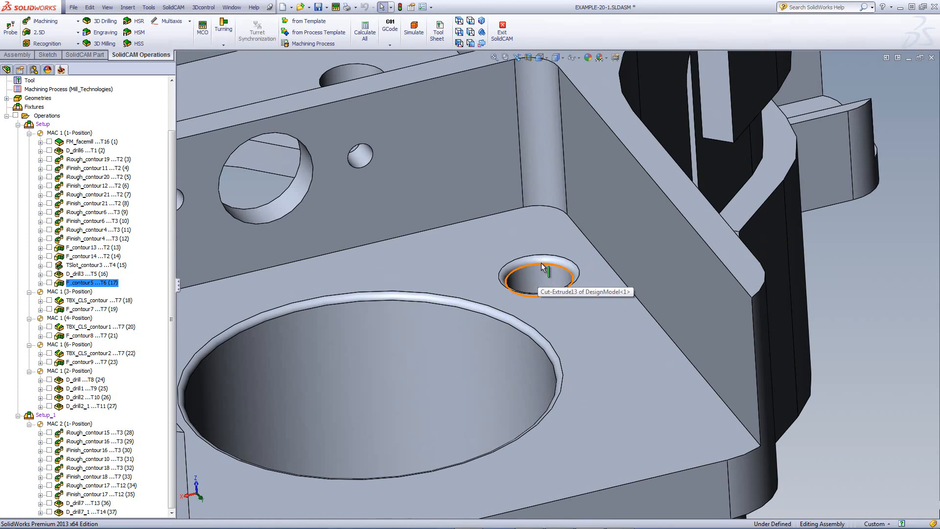
left_click(543, 259)
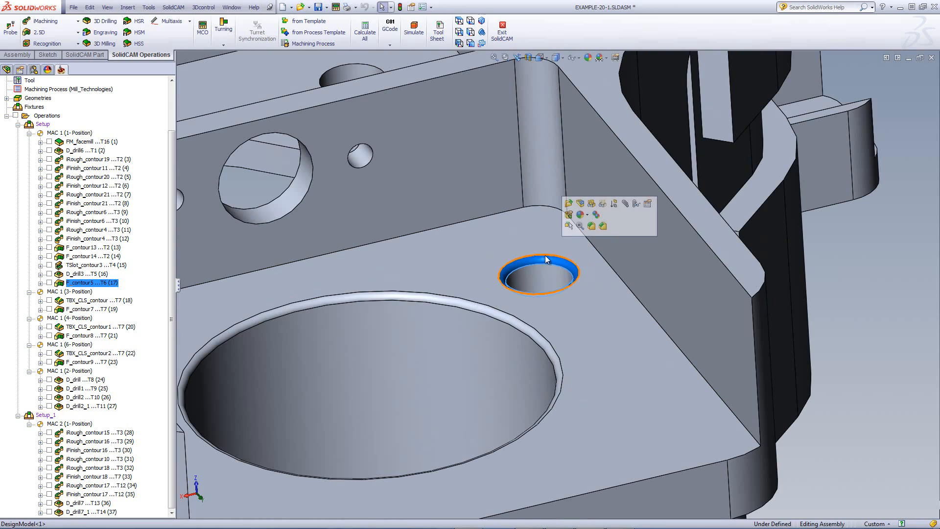
left_click(497, 315)
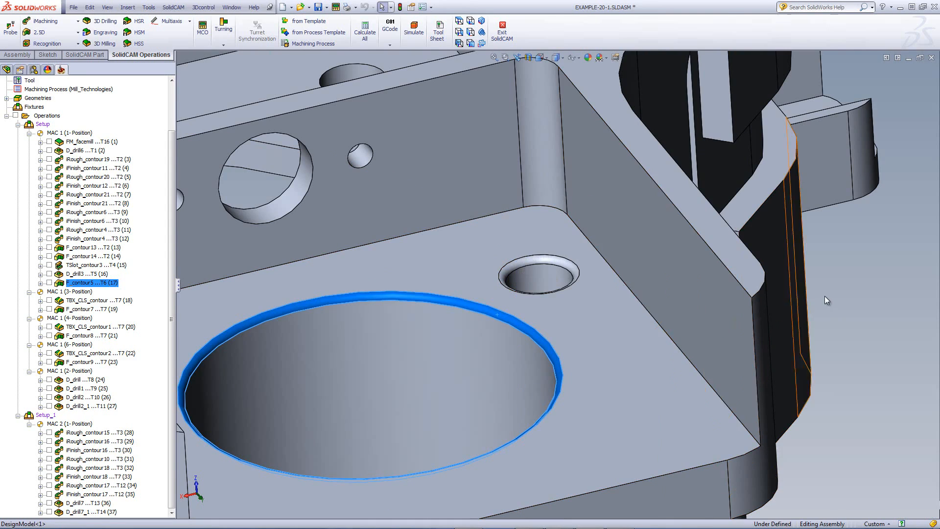
left_click(845, 285)
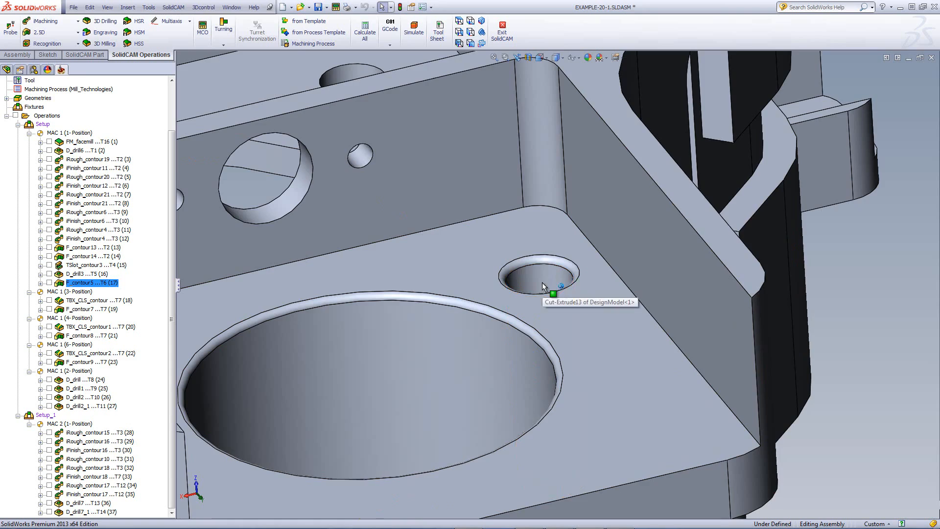
scroll(543, 282, "up", 5)
scroll(507, 384, "up", 4)
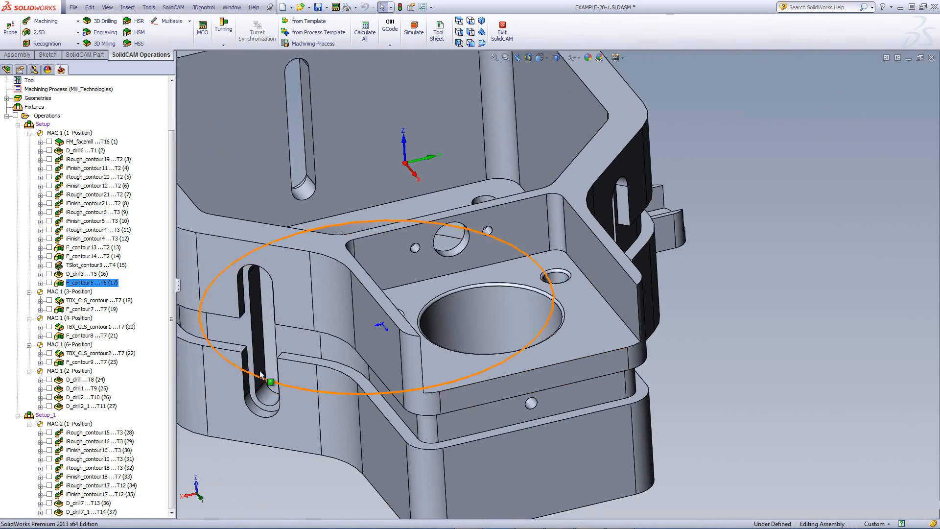
Step: Open the D_drill3 operation and show the hole positions of its drill3 geometry on the model
double_click(74, 274)
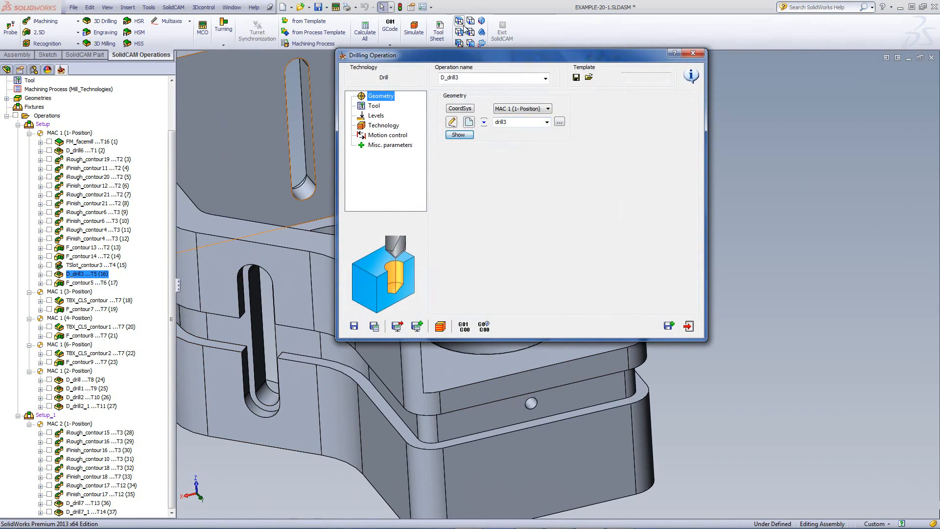
left_click(459, 135)
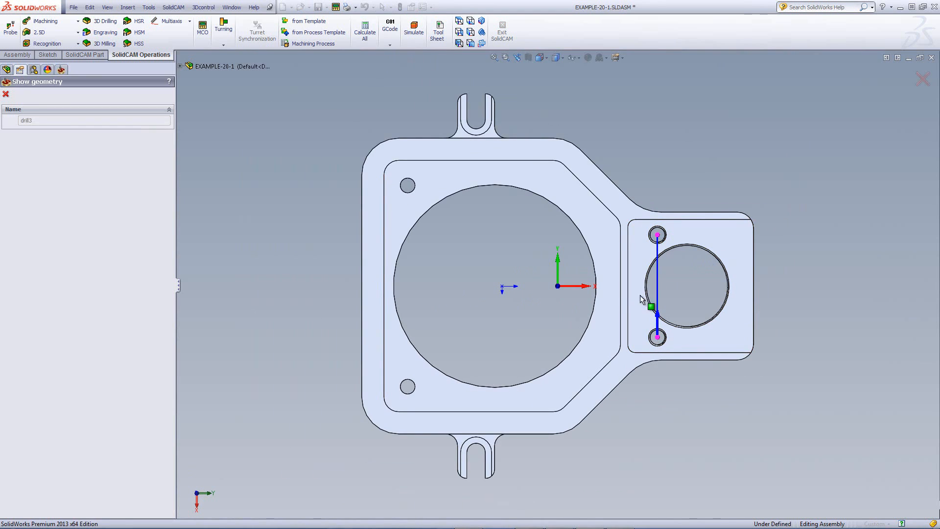
left_click(5, 95)
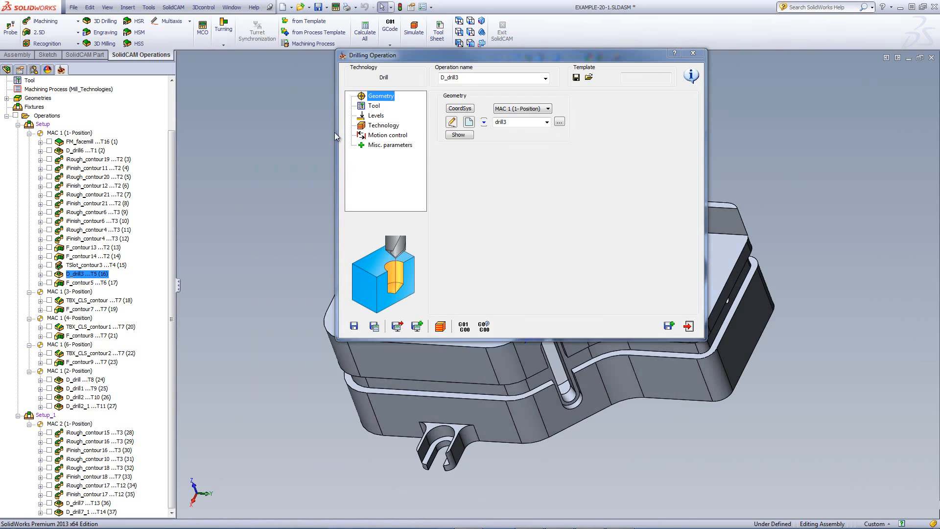
Step: Review the drill assigned to D_drill3 and its topology parameters in the tool table without changing the selection
left_click(375, 107)
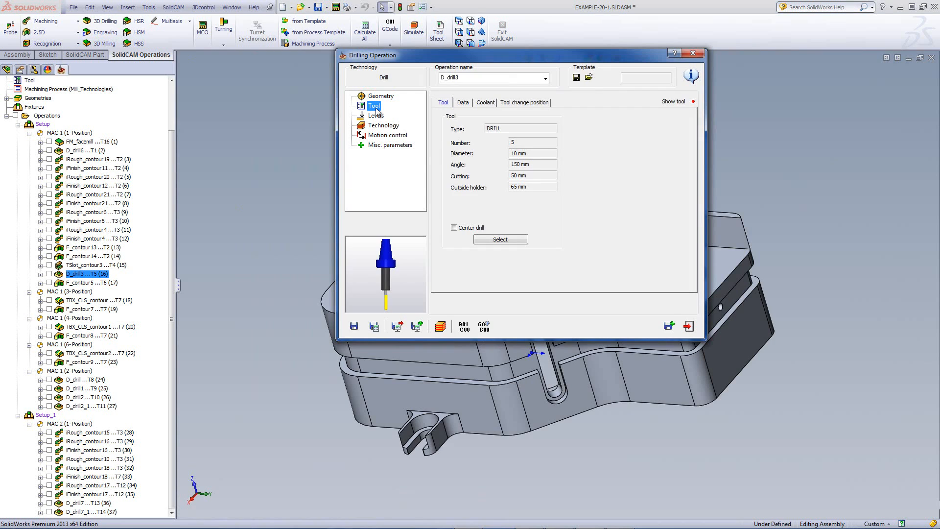
left_click(500, 239)
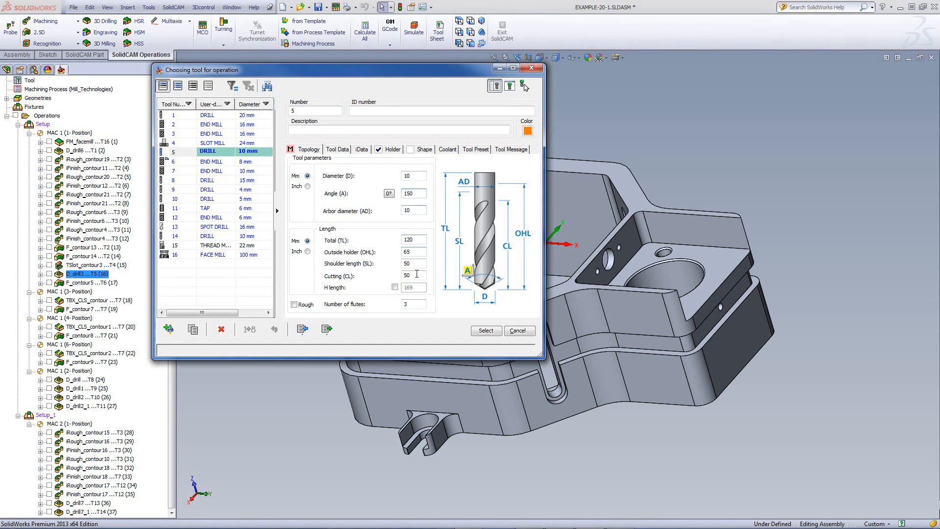
left_click(415, 305)
left_click(518, 332)
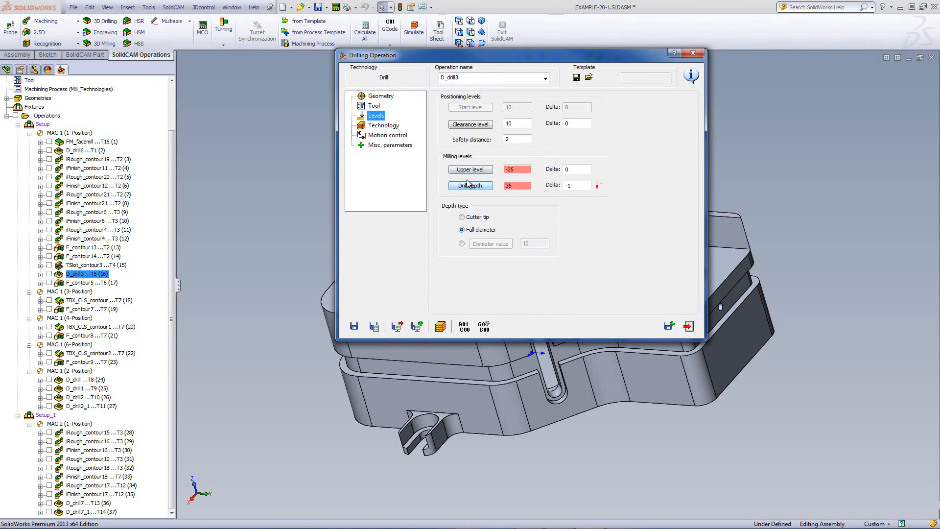
Step: Check the faces that define D_drill3's upper level and drill depth, along with the drill depth's delta value
left_click(471, 174)
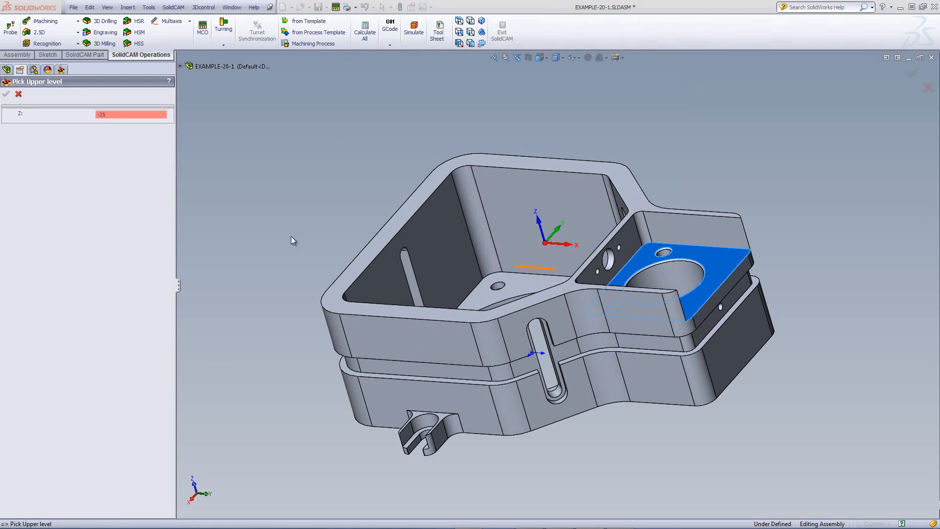
left_click(18, 94)
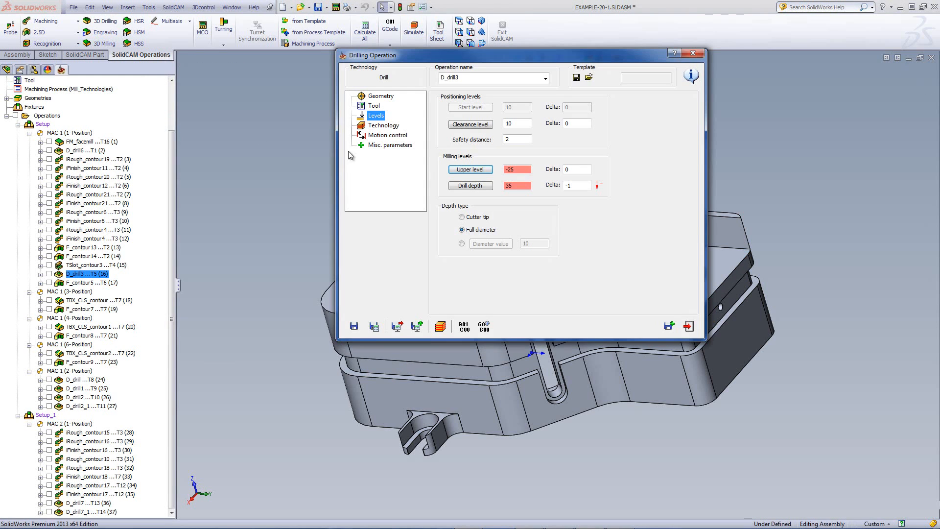
left_click(468, 186)
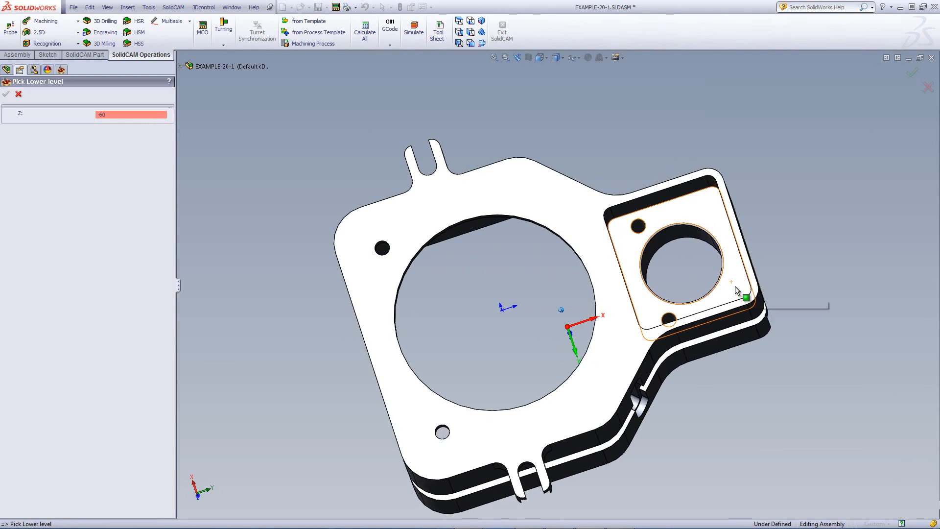
left_click(735, 284)
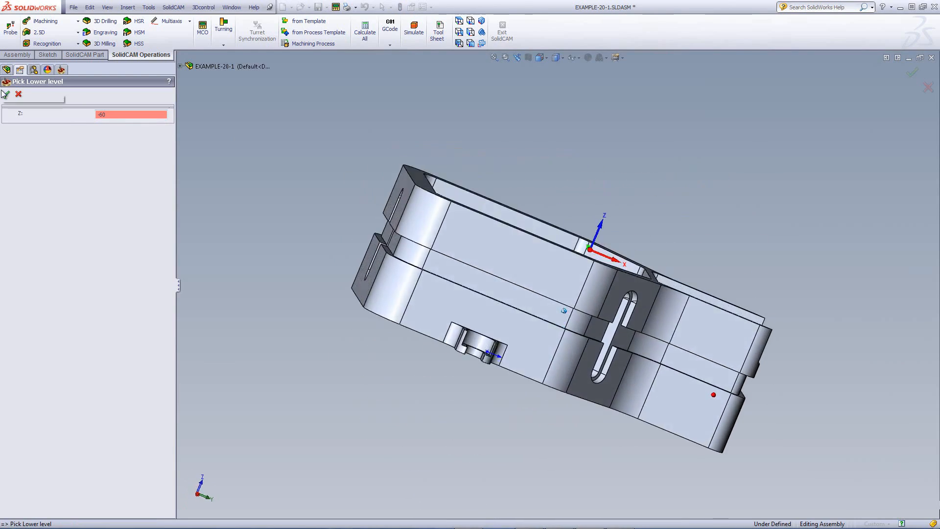
left_click(6, 93)
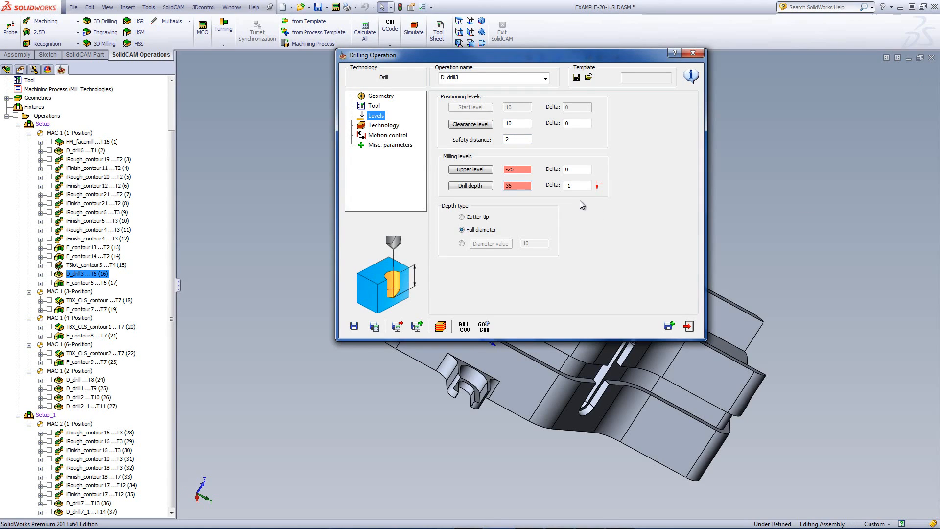
left_click(575, 186)
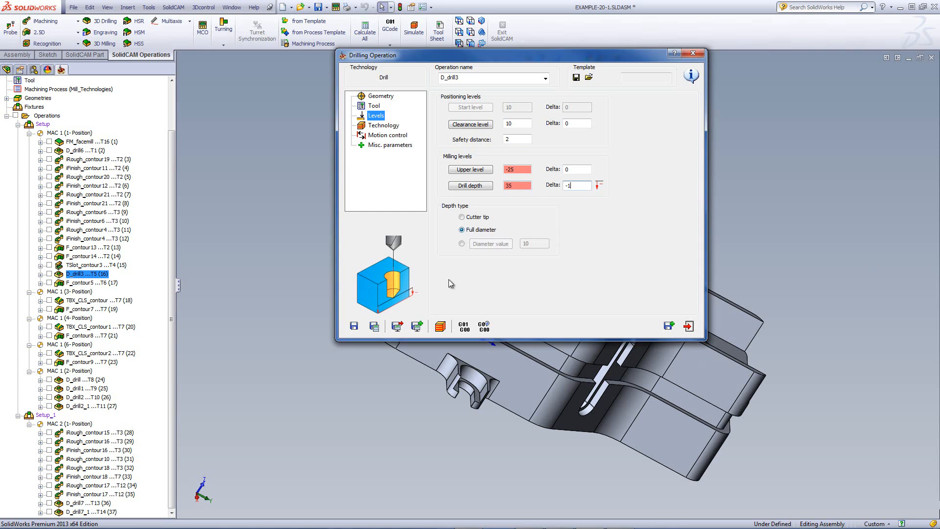
Step: Simulate D_drill3 with solid verification from the isometric view, stepping through the drilling, and exit the simulation and the operation
left_click(440, 326)
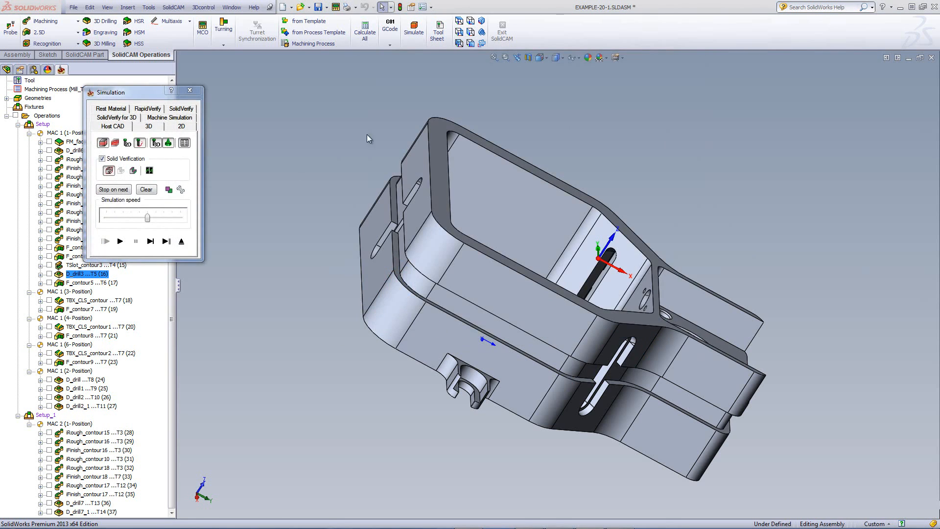
left_click(694, 178)
key("ctrl+7")
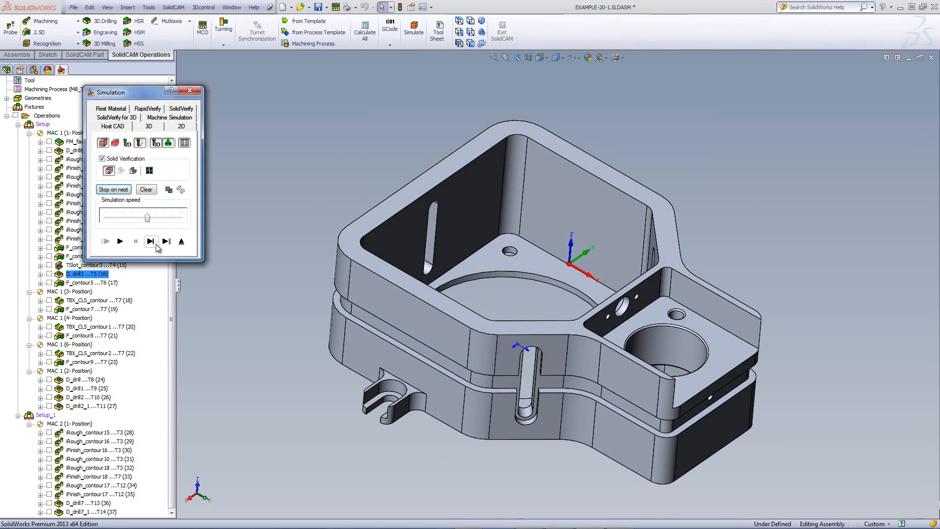
left_click(151, 242)
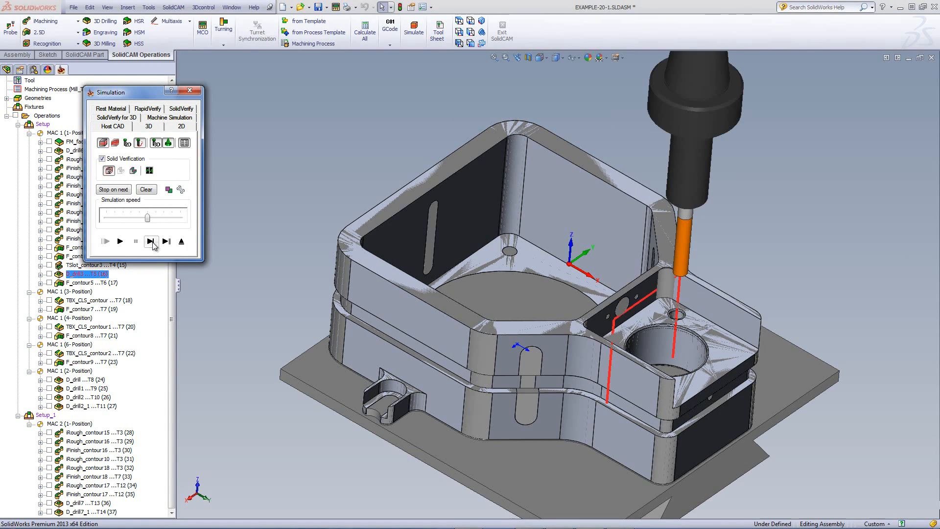
left_click(182, 242)
left_click(687, 325)
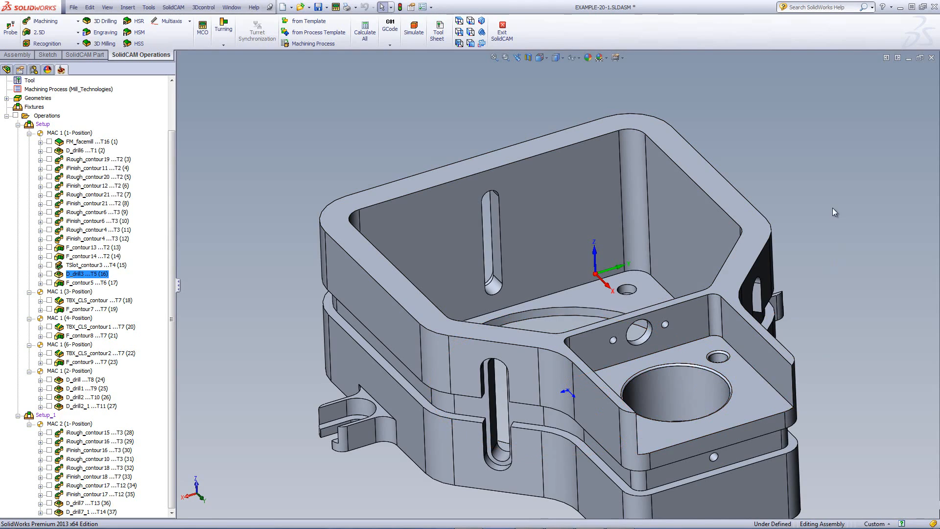
Step: Open the F_contour5 profile operation and show its contour5 geometry chains on the model
double_click(74, 283)
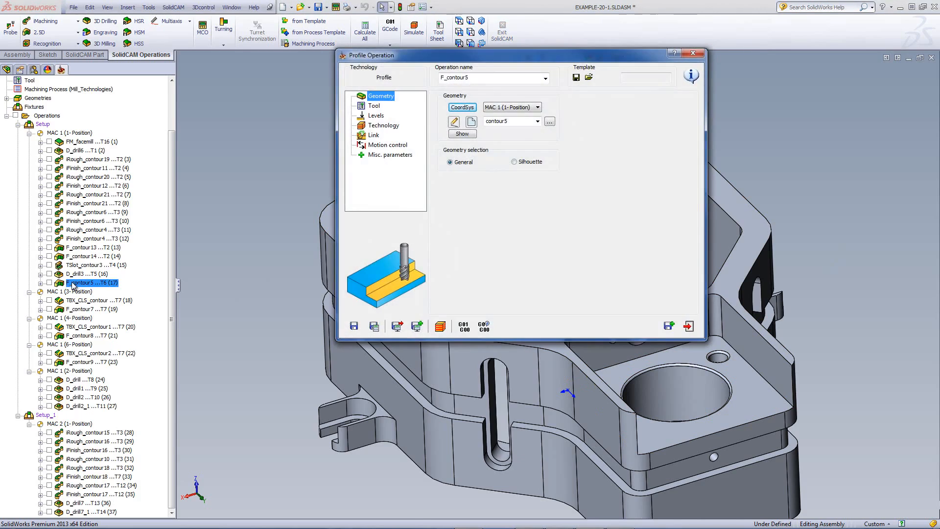
left_click(463, 134)
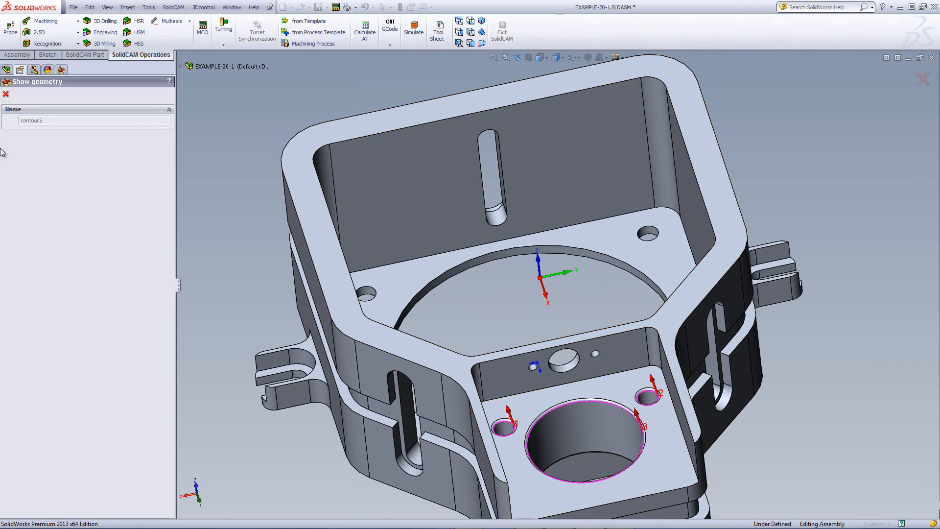
left_click(6, 93)
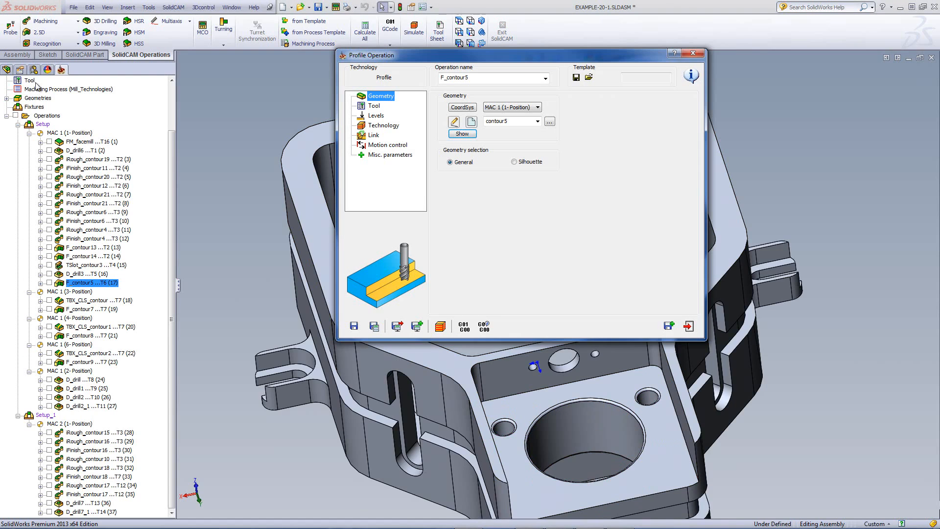
Step: Review the end mill assigned to F_contour5 and its topology parameters in the tool table, keeping tool 6 selected
left_click(374, 106)
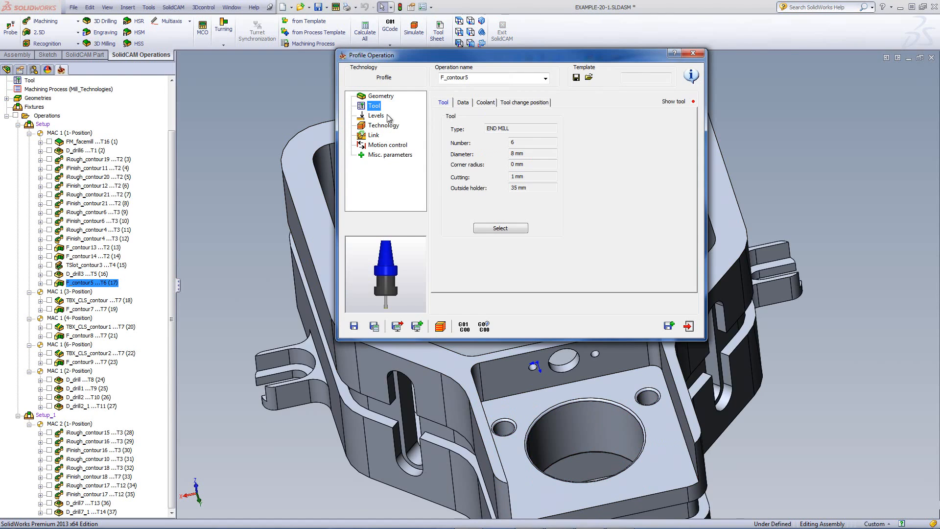
left_click(500, 228)
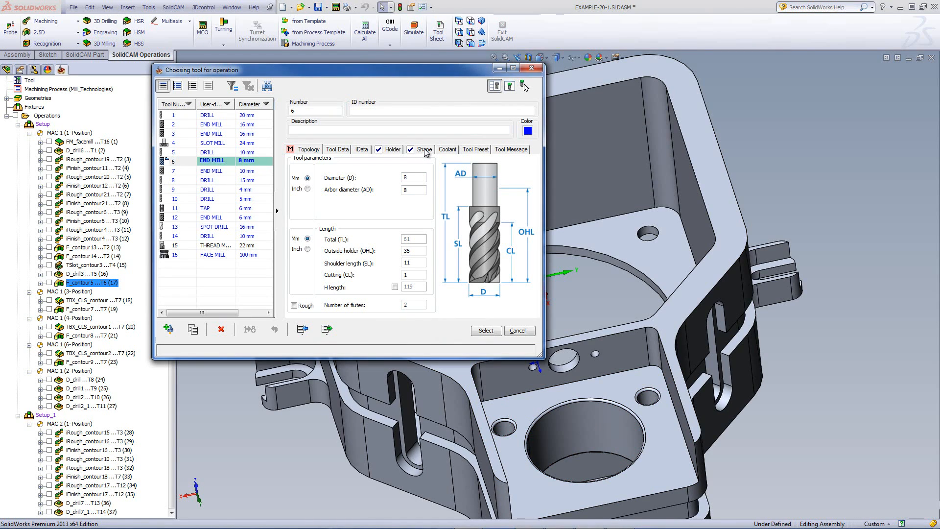
left_click(484, 331)
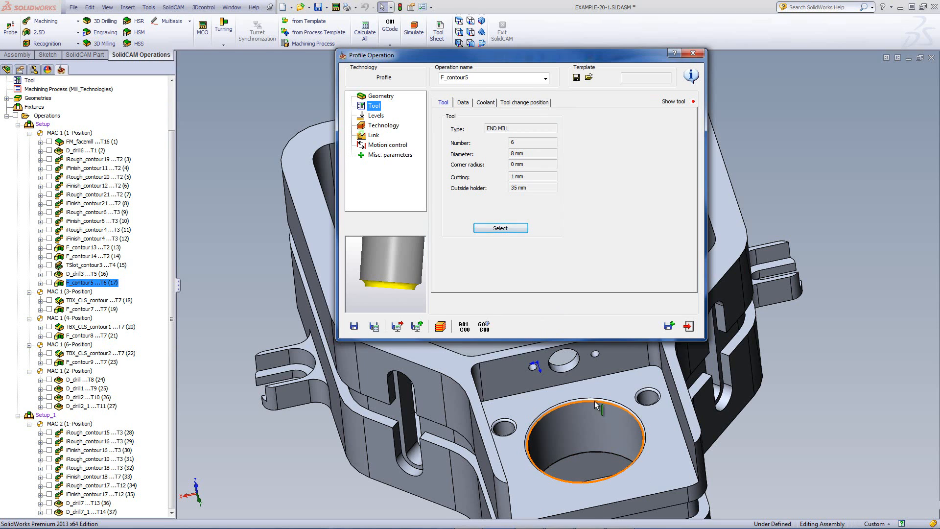
Step: Check F_contour5's milling levels, then recheck the end mill's diameter and inspect its cutting tip in the tool preview
left_click(376, 116)
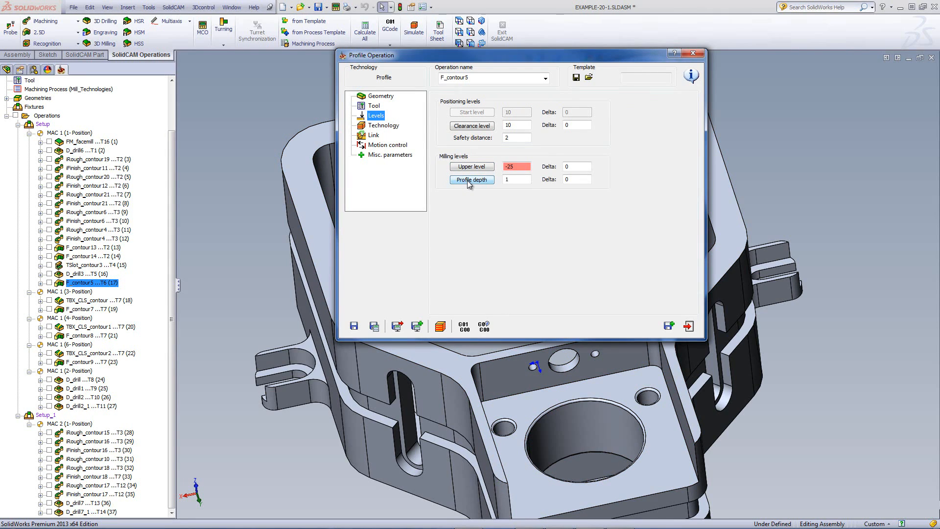
left_click(374, 106)
left_click(494, 228)
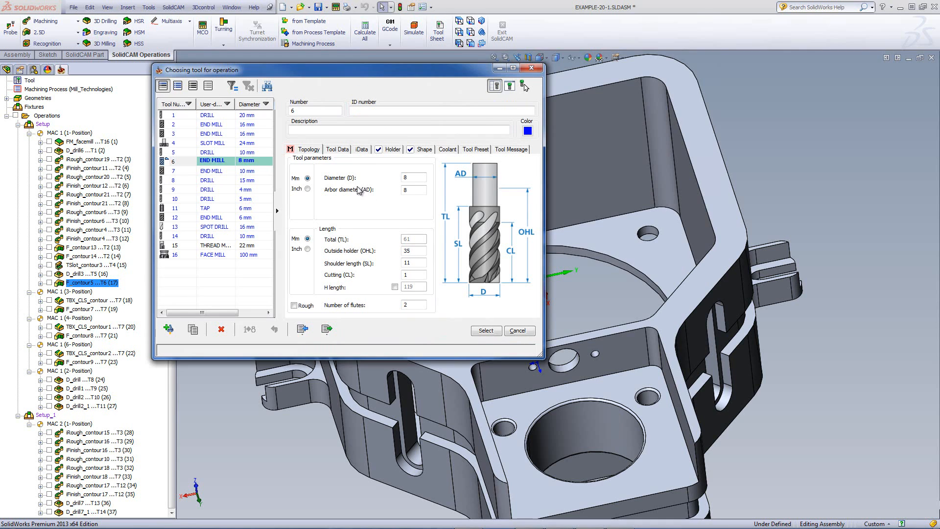
left_click(411, 177)
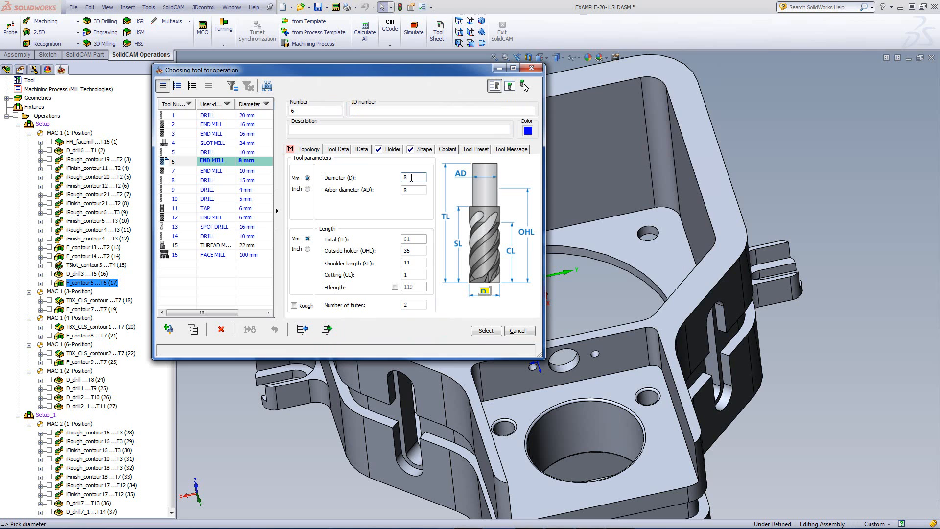
left_click(484, 331)
scroll(401, 298, "up", 8)
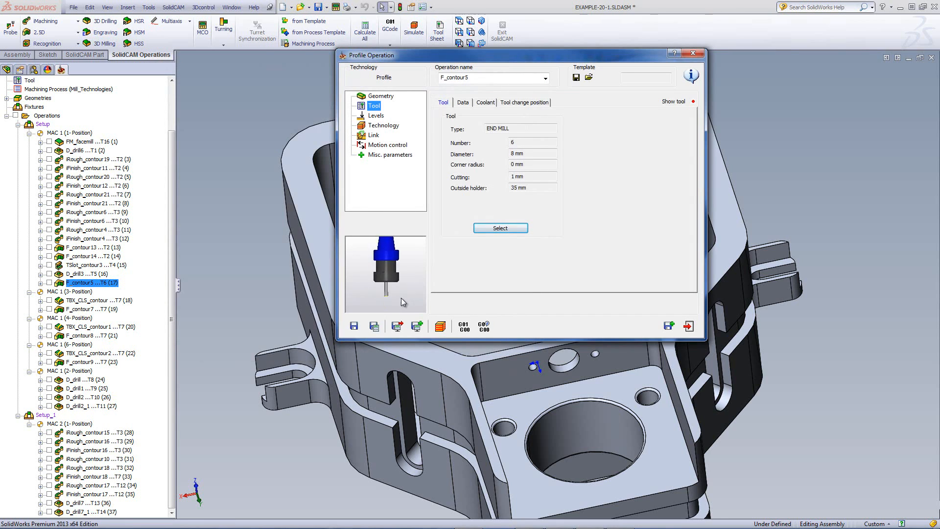
scroll(398, 299, "up", 5)
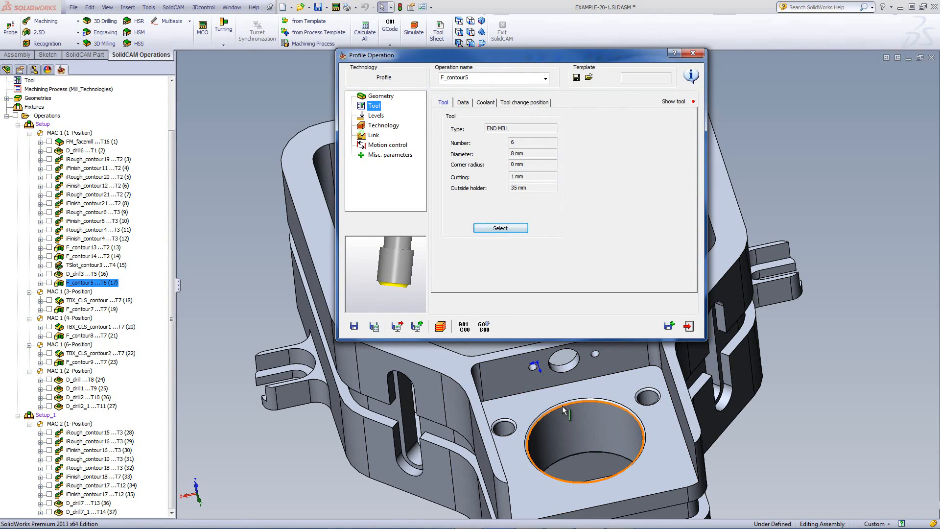
Step: Simulate F_contour5 in Host CAD mode with solid verification, stepping through the chamfering of the small and large holes
left_click(440, 326)
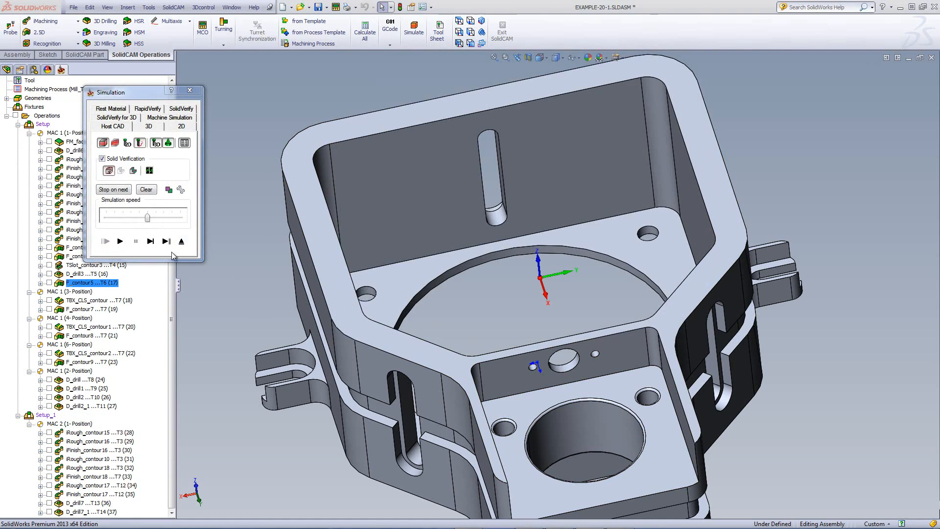
left_click(151, 241)
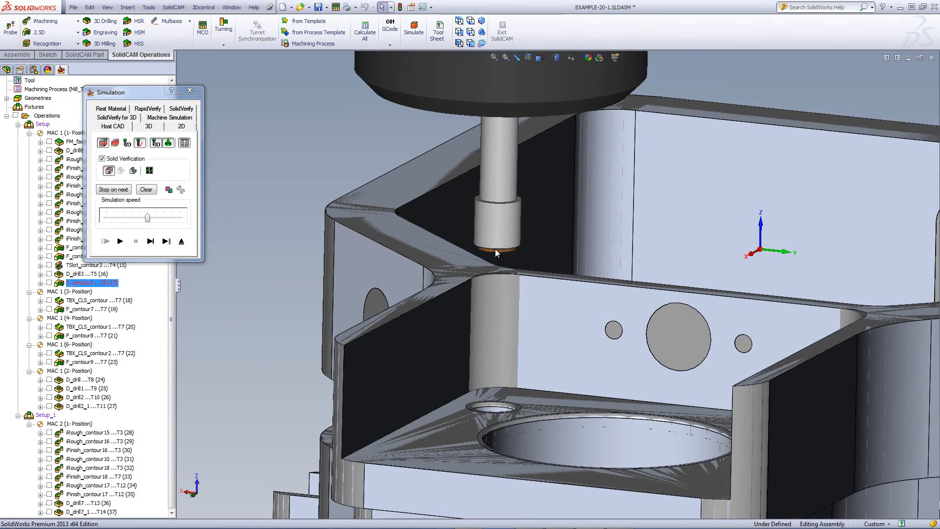
left_click(150, 241)
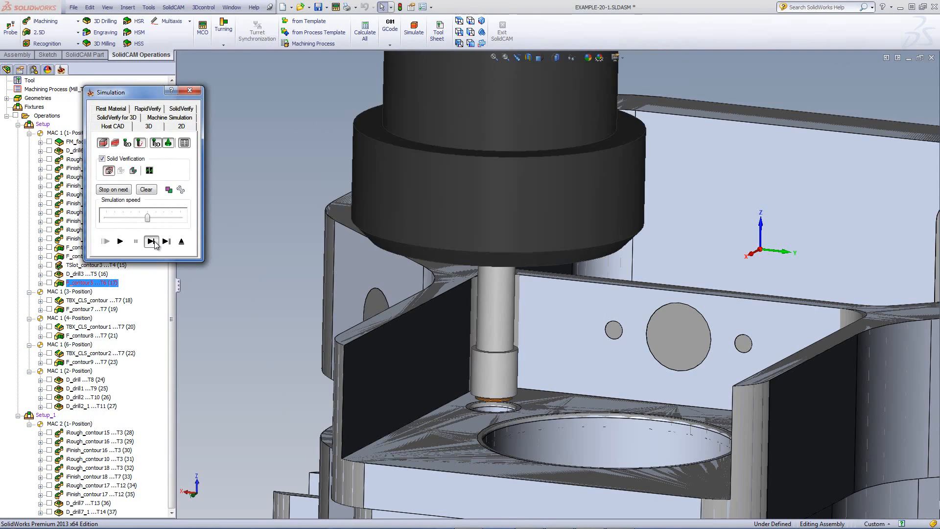
left_click(155, 244)
left_click(154, 243)
left_click(155, 244)
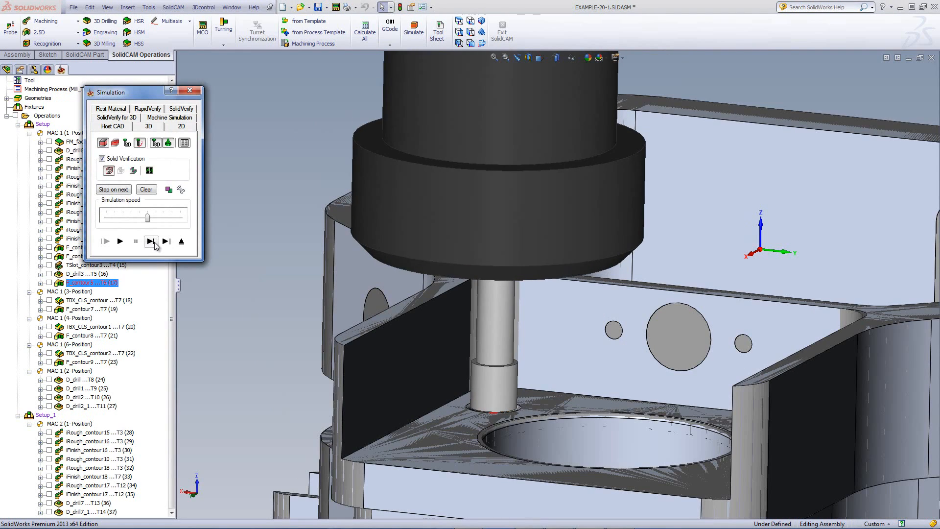
left_click(155, 244)
left_click(155, 244)
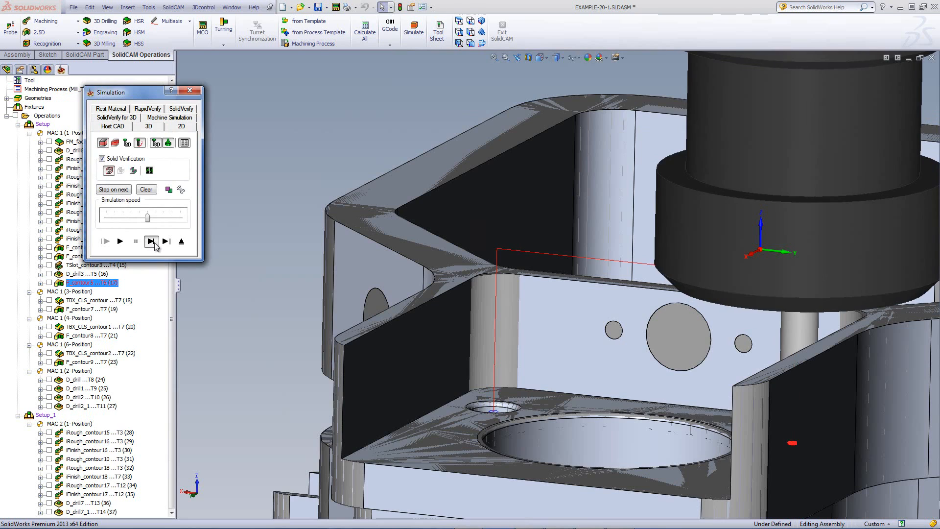
left_click(155, 244)
left_click(154, 244)
left_click(155, 244)
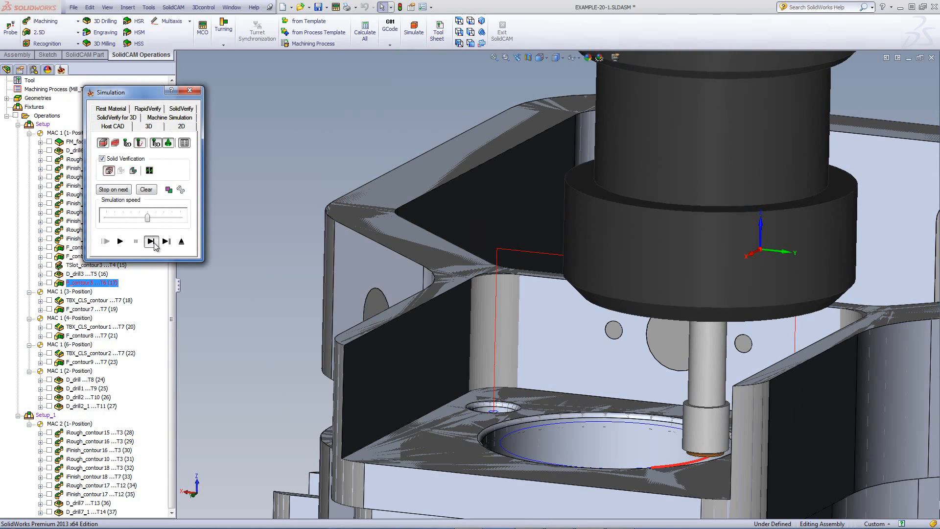
left_click(155, 244)
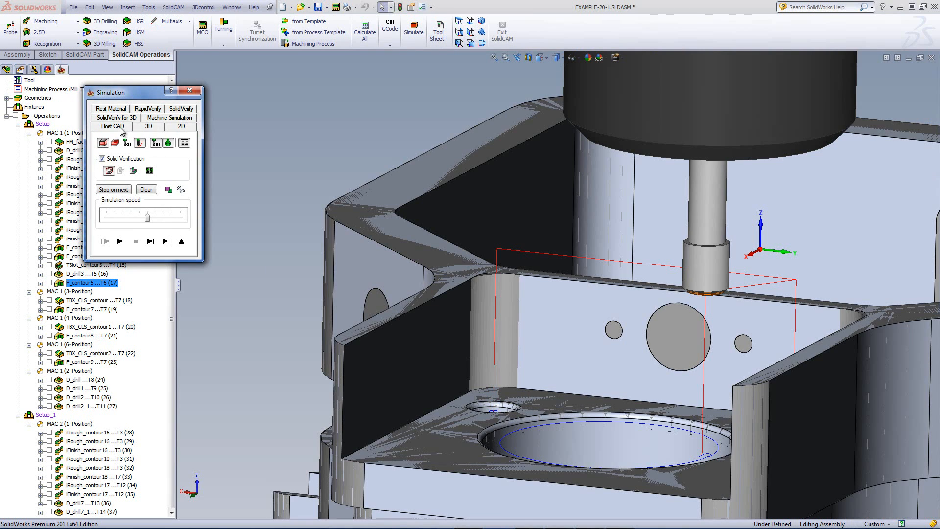
Step: Run F_contour5 in SolidVerify simulation with a close view of the holes, step through the chamfer cuts, and exit the simulation
left_click(181, 109)
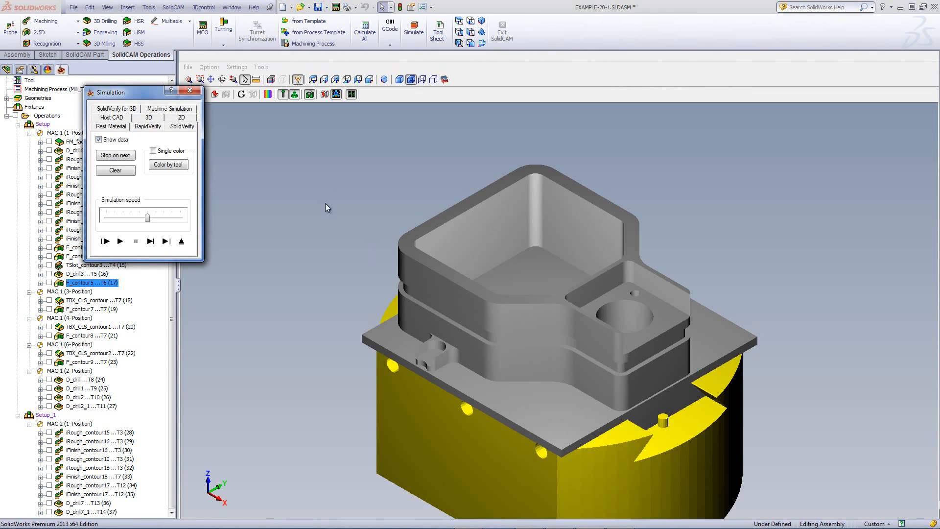
left_click(150, 241)
middle_click_drag(688, 276, 669, 263)
scroll(656, 264, "up", 3)
scroll(654, 264, "up", 6)
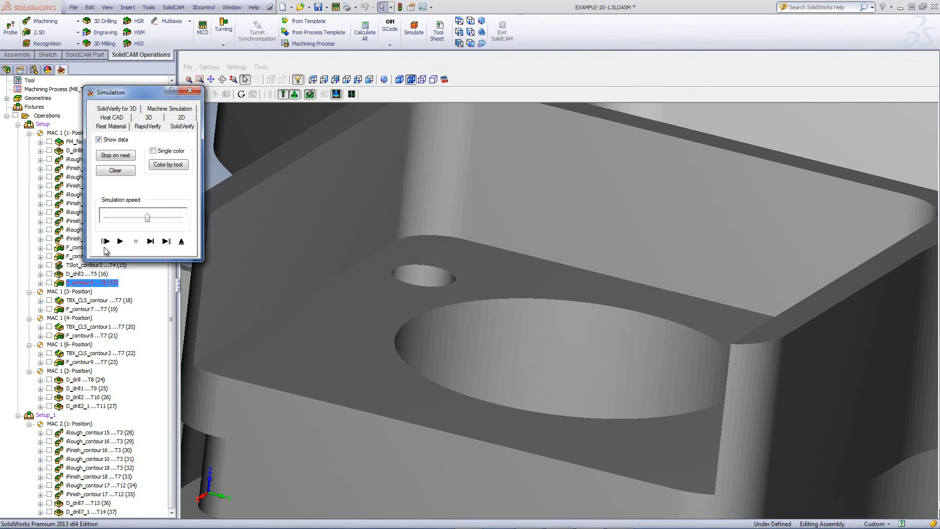
left_click(150, 241)
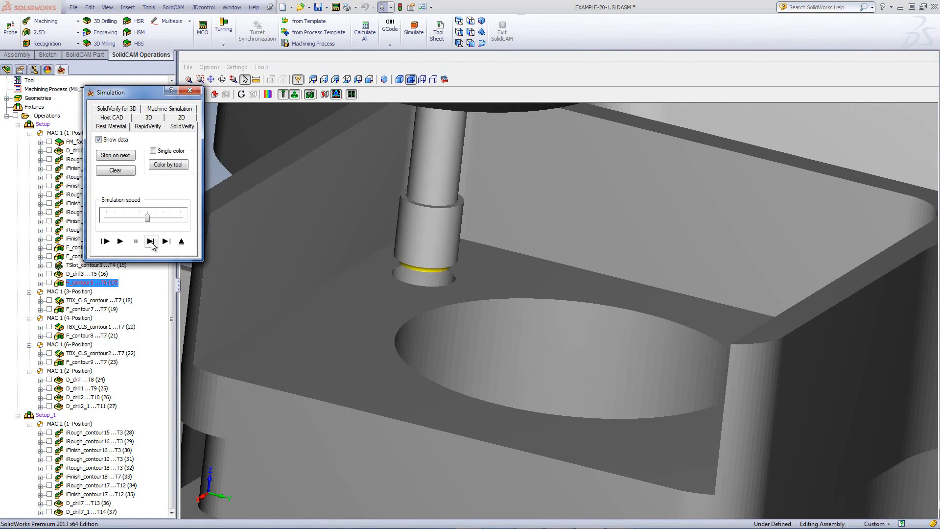
left_click(151, 243)
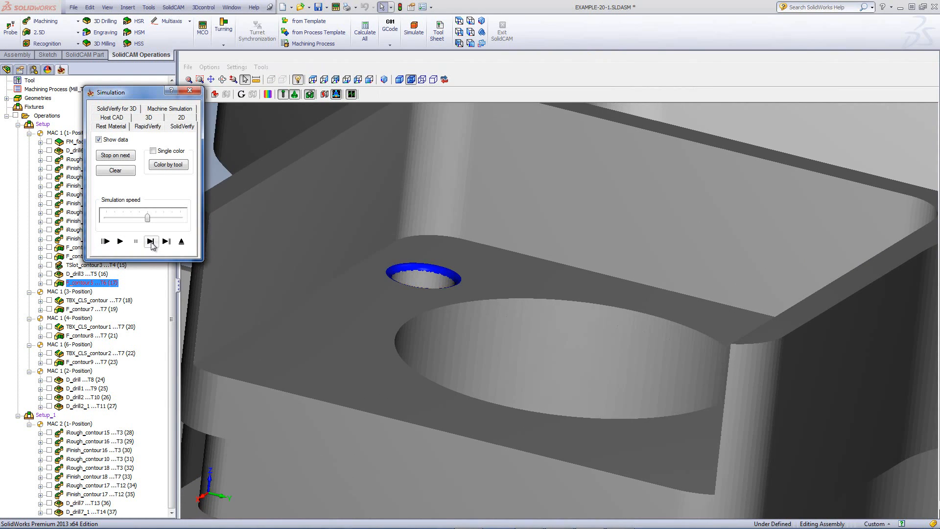
left_click(151, 243)
left_click(152, 243)
left_click(151, 242)
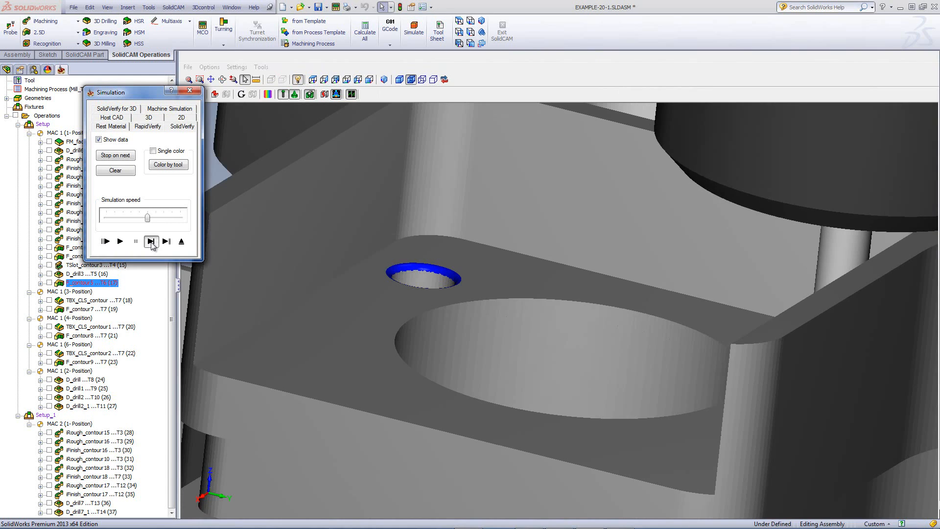
left_click(152, 243)
left_click(152, 243)
left_click(151, 243)
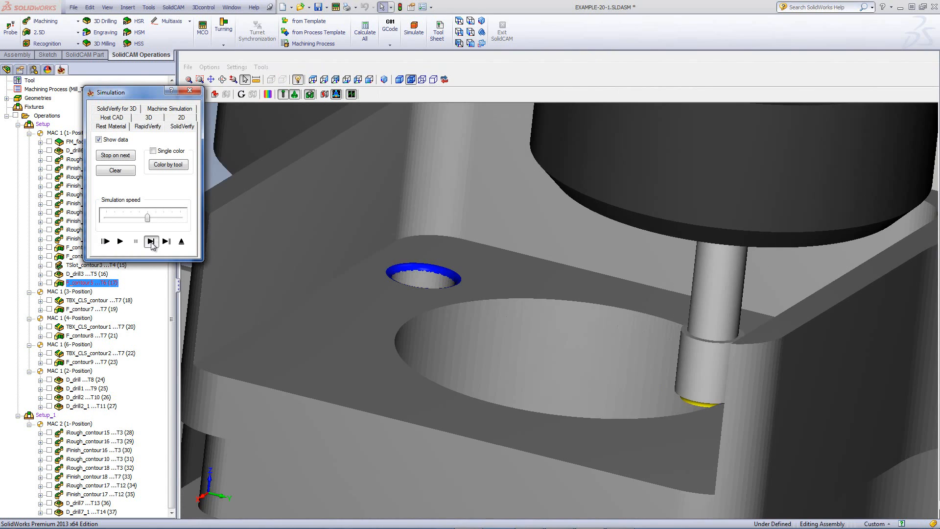
left_click(151, 243)
left_click(151, 243)
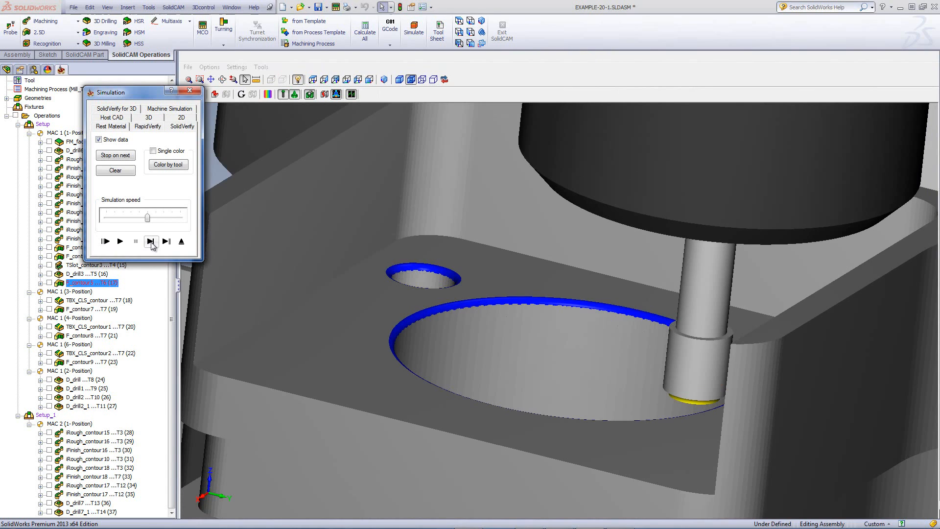
left_click(119, 242)
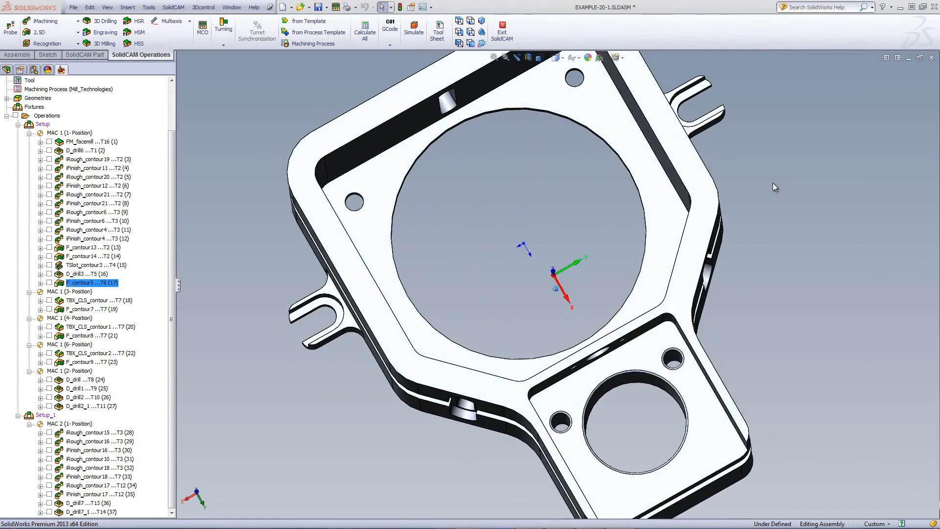
Step: Inspect the model from above and from its slotted sides, then open the TBX_CLS_contour ToolBox cycle operation
left_click(469, 29)
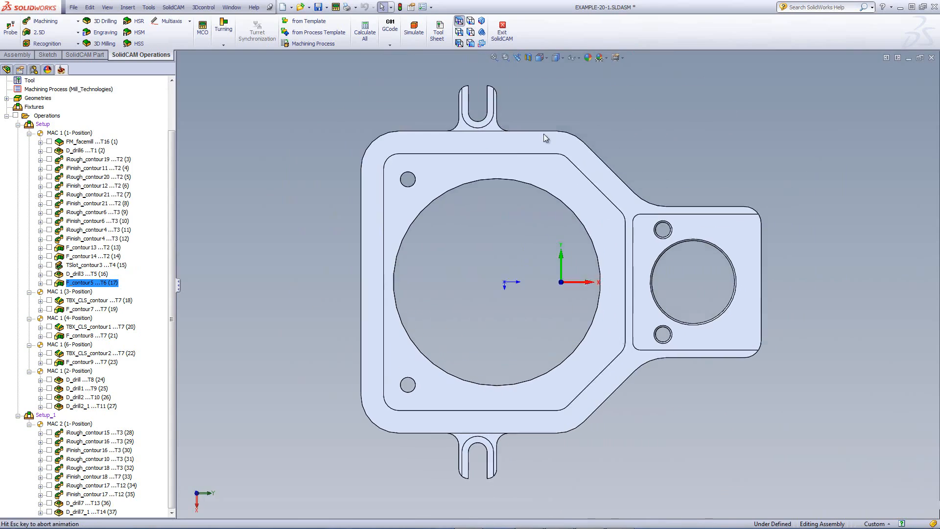
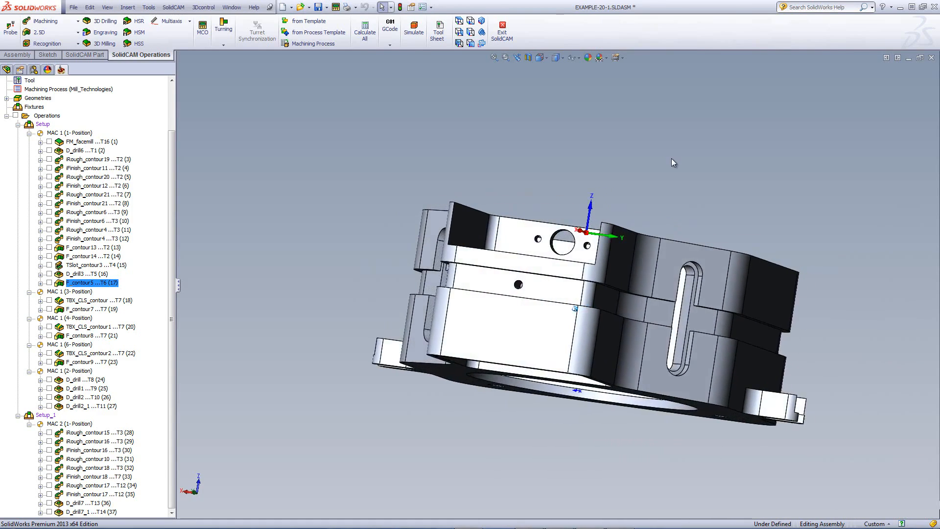
left_click(49, 300)
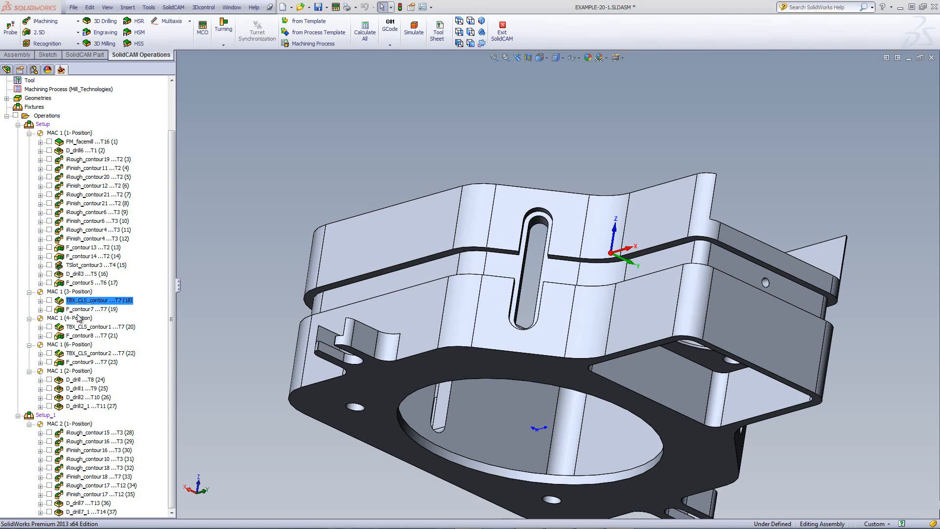
double_click(80, 303)
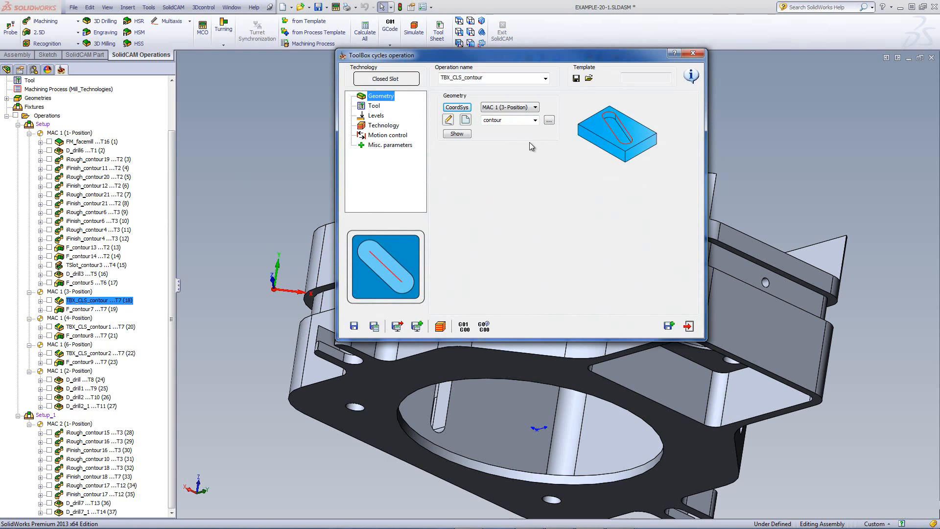
Step: Check TBX_CLS_contour's MAC 1 3-Position coordinate system and show its contour geometry around the side slot
left_click(457, 107)
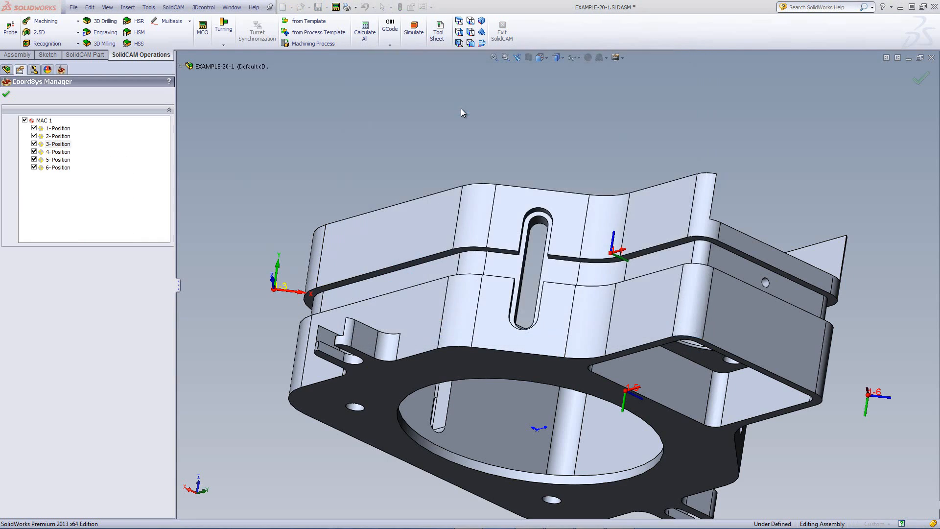
left_click(59, 144)
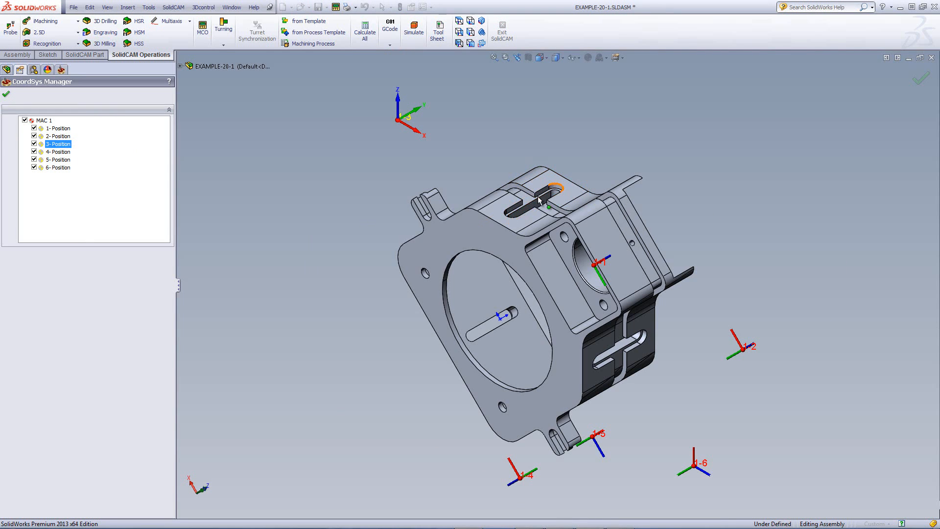
left_click(6, 94)
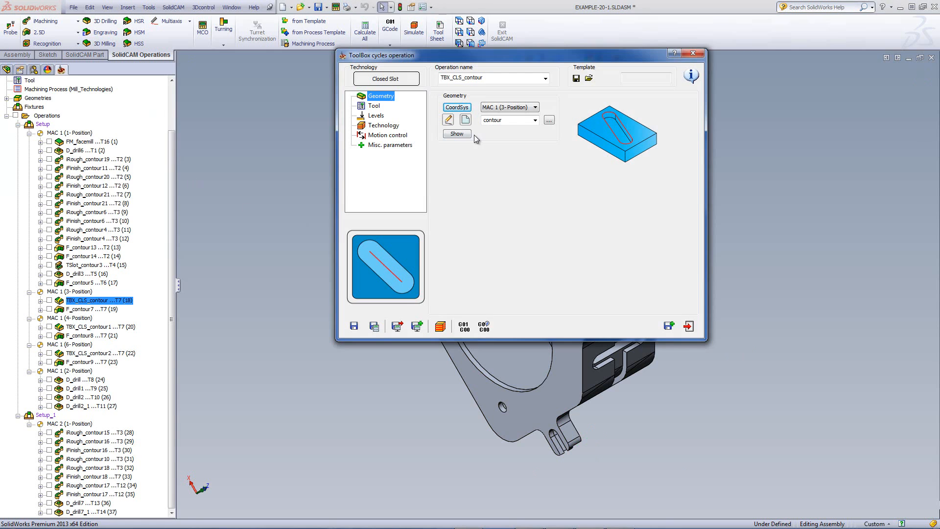
left_click(460, 135)
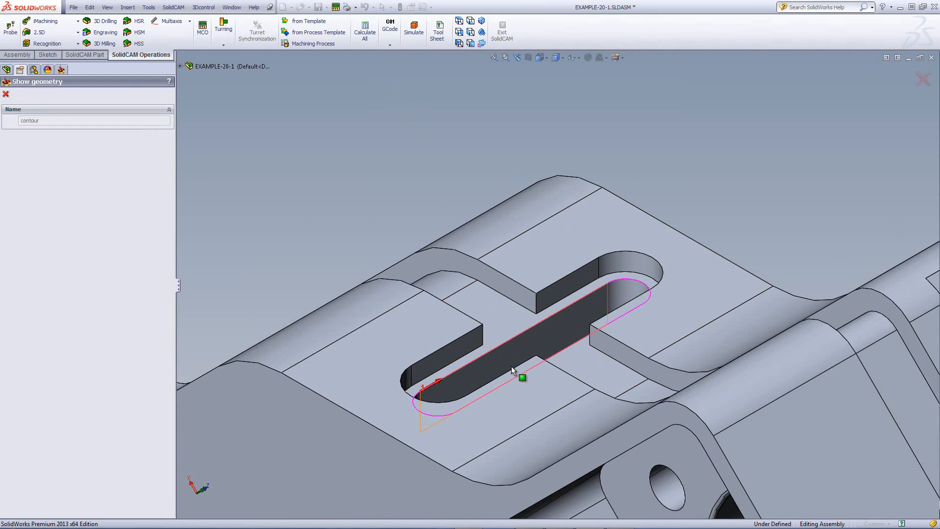
left_click(6, 93)
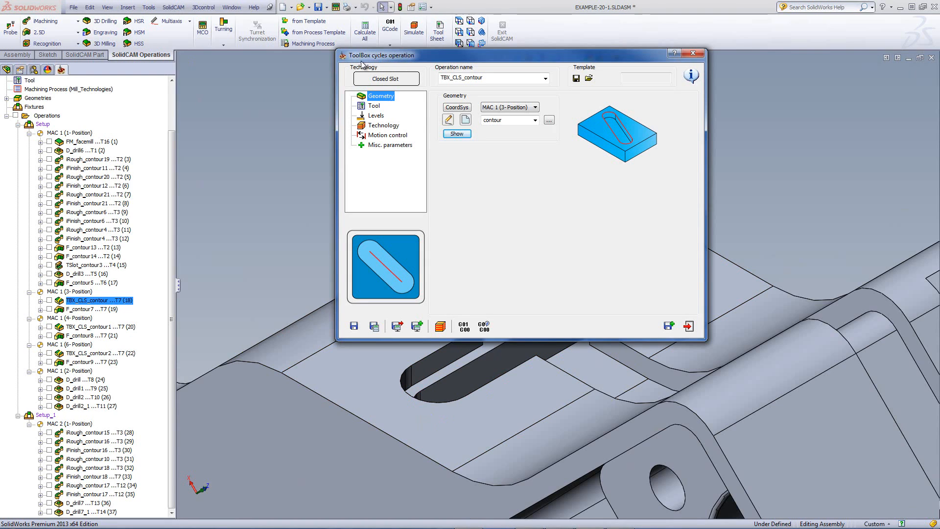
Step: Review the available ToolBox cycle types and keep Closed Slot for the operation
left_click(401, 80)
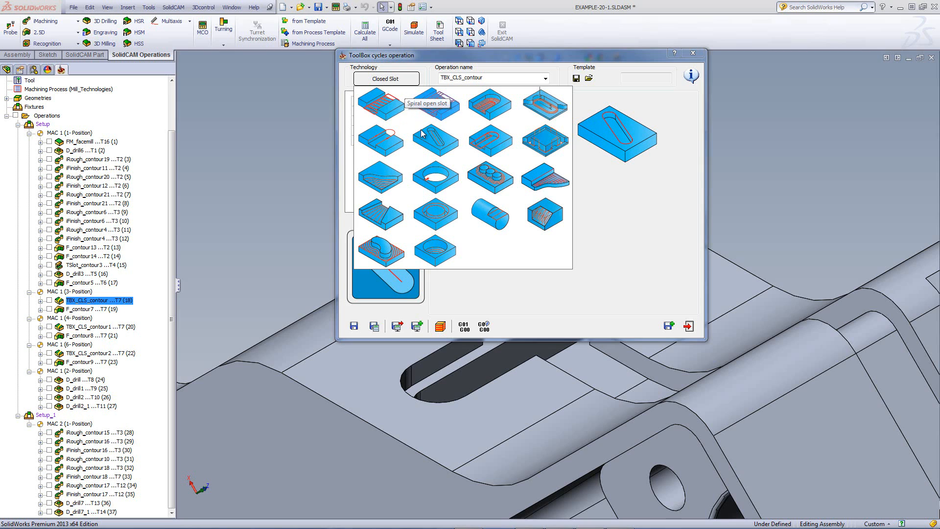
left_click(440, 144)
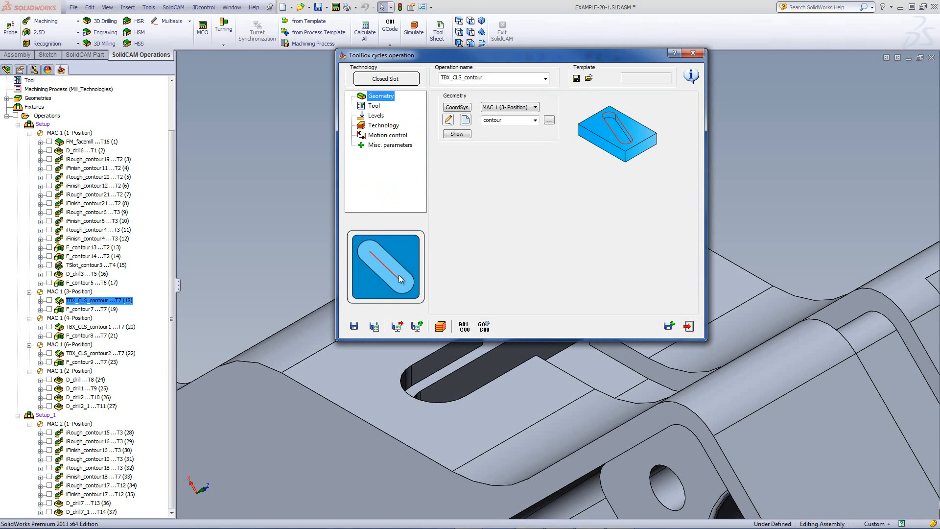
Step: Check TBX_CLS_contour's end mill and milling levels, and view the model face that defines the upper level without changing it
left_click(375, 107)
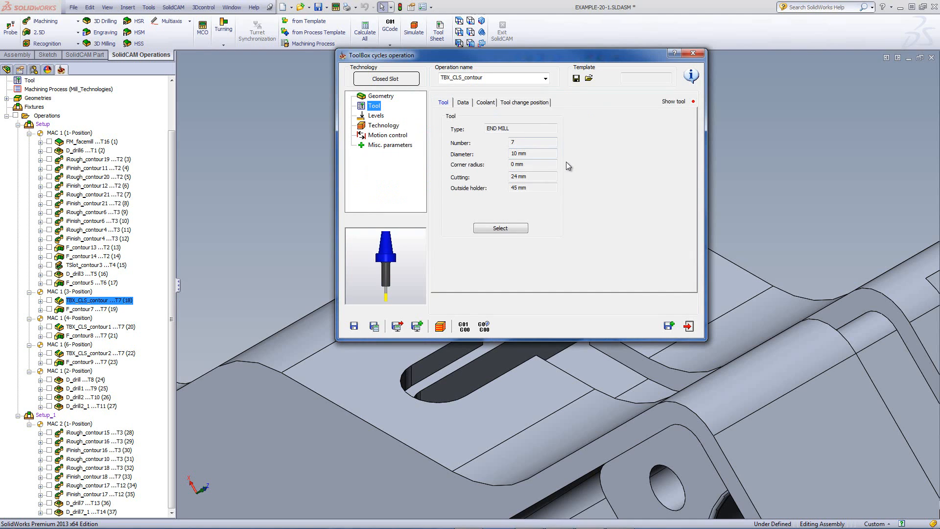
left_click(375, 117)
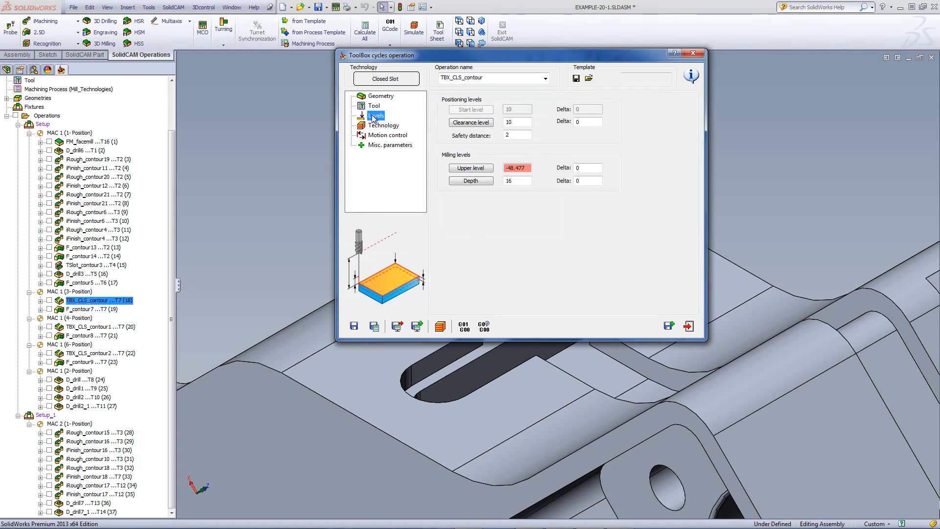
left_click(471, 168)
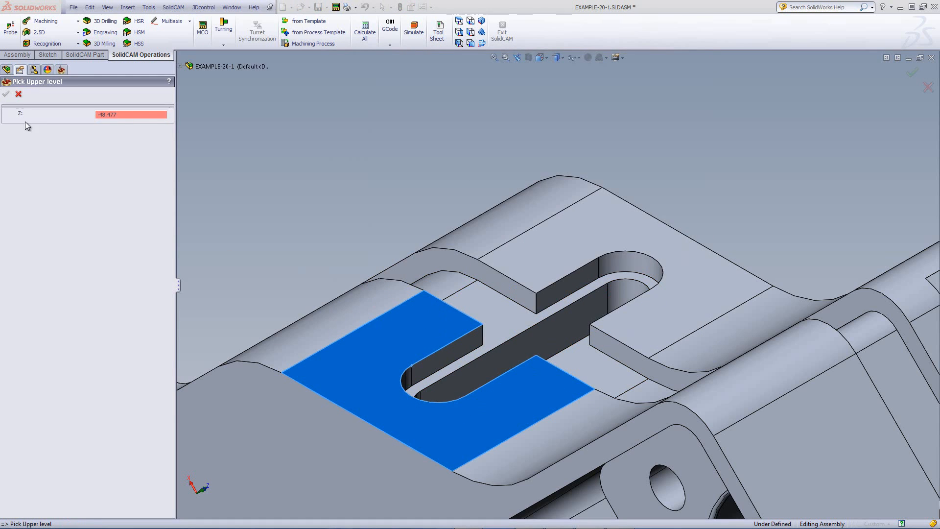
left_click(18, 93)
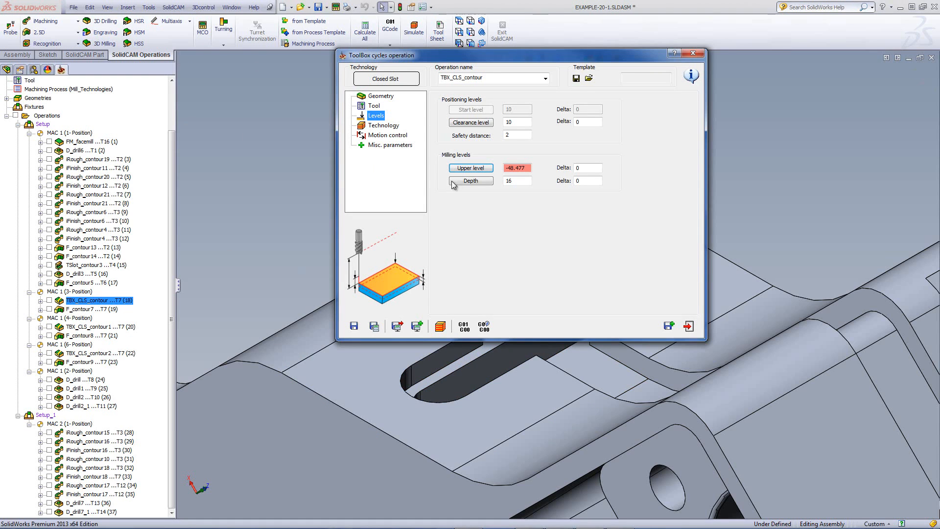
Step: Pick the closed slot's depth of 15 from the model, set its delta to -1, and check the step down
left_click(469, 182)
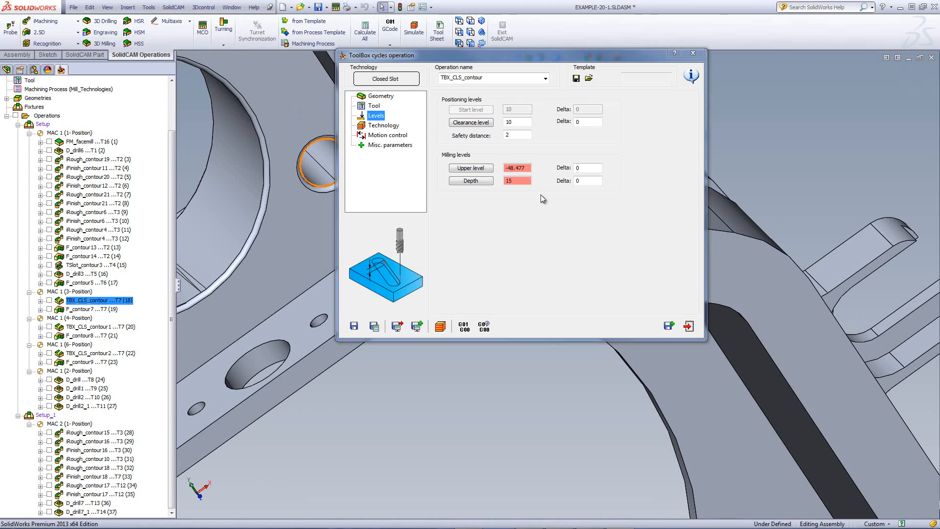
left_click(582, 182)
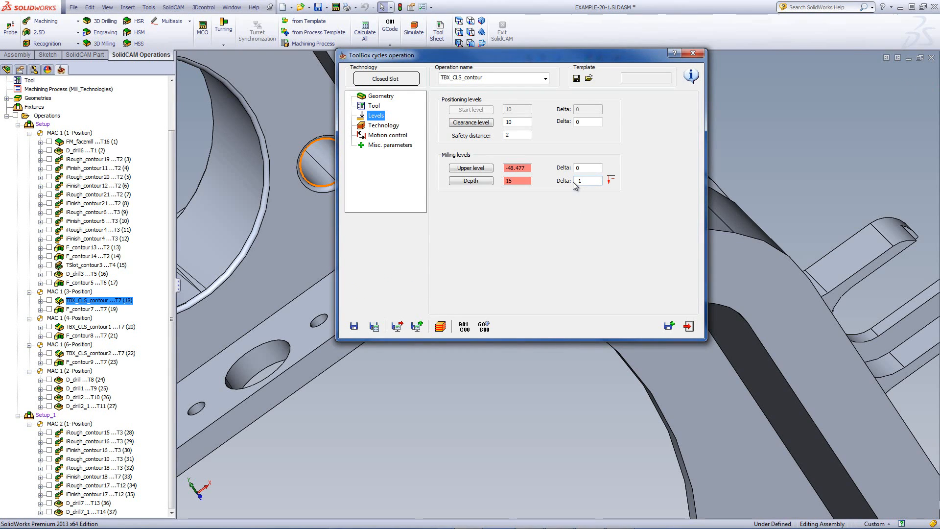
left_click(385, 126)
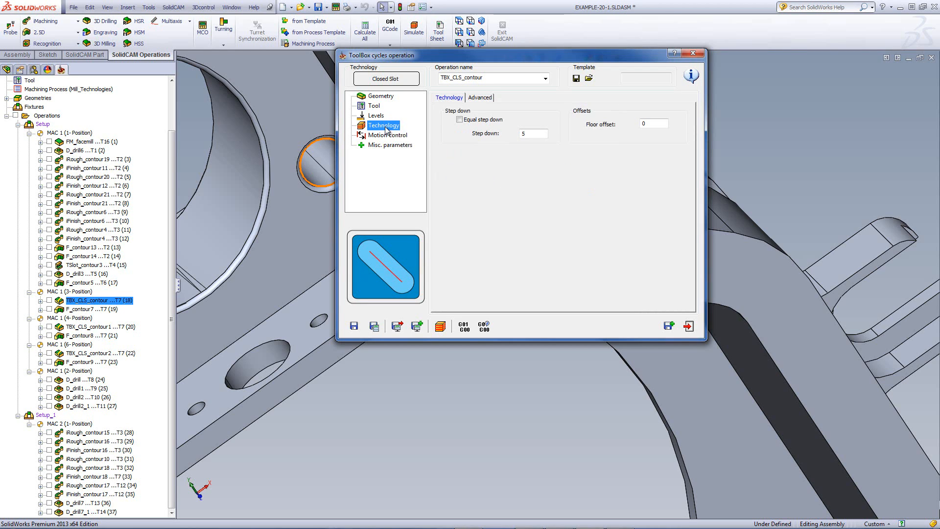
left_click(533, 134)
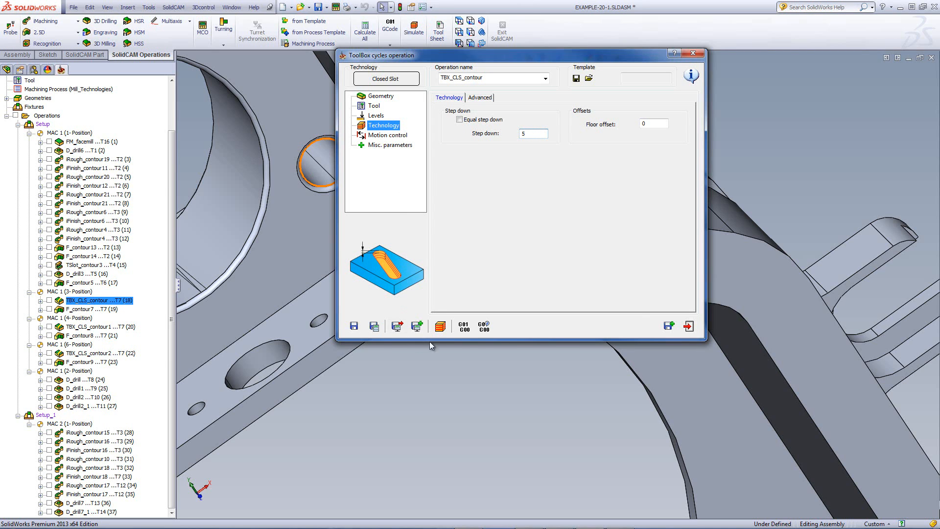
Step: Simulate TBX_CLS_contour on the model with solid verification, step through the slot cuts, and exit the simulation
left_click(441, 326)
left_click(152, 242)
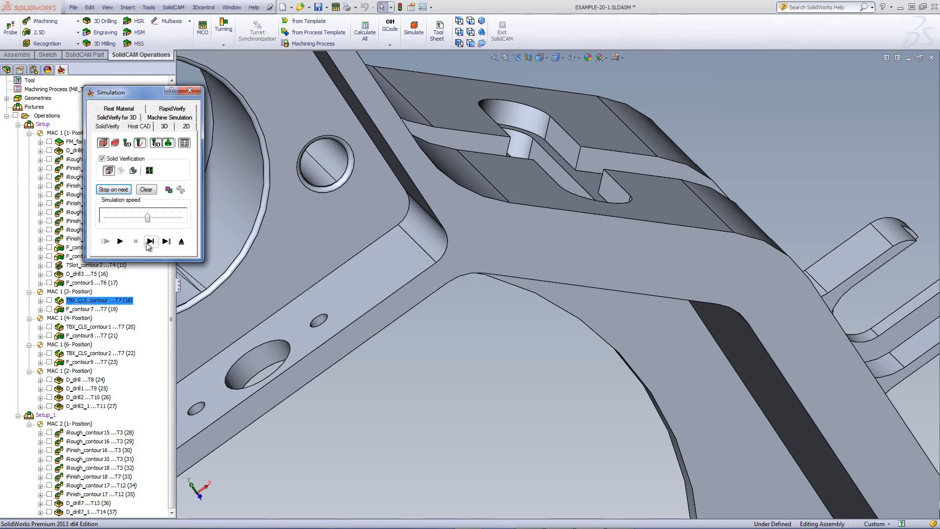
left_click(152, 242)
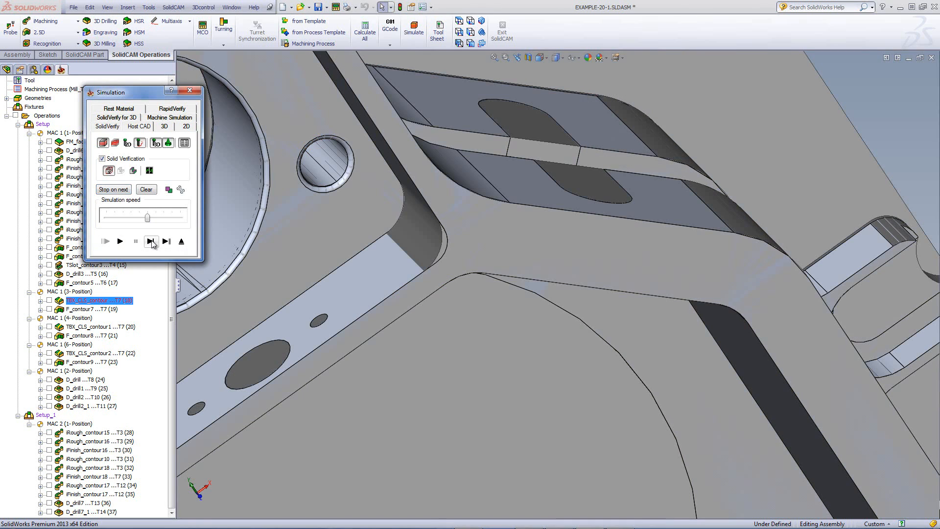
left_click(152, 241)
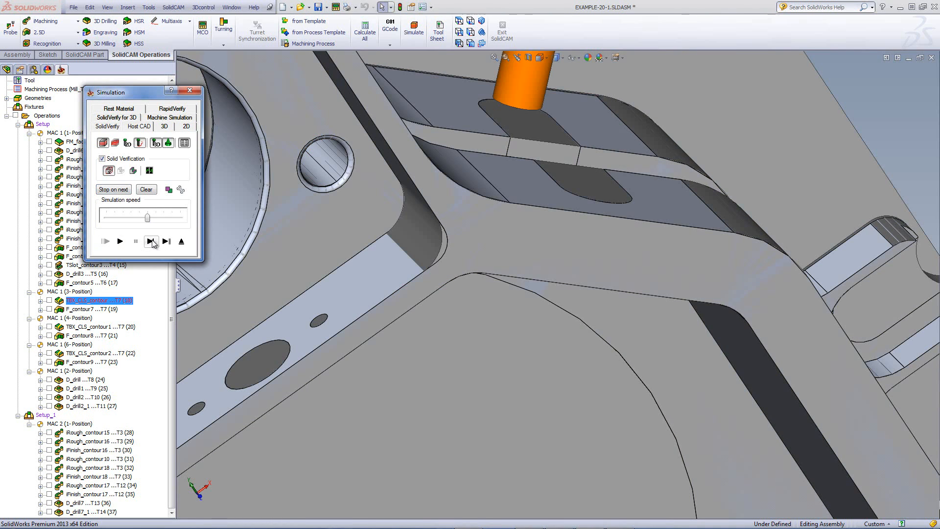
left_click(151, 242)
left_click(152, 242)
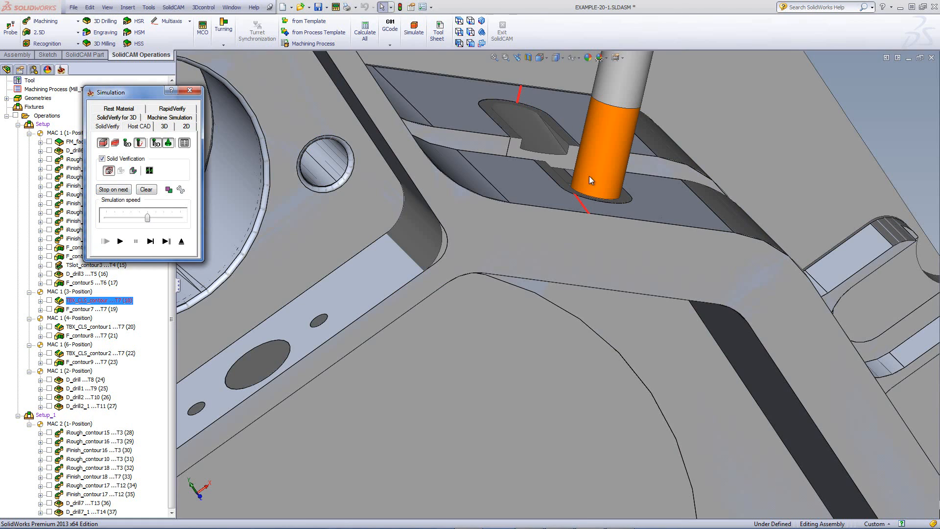
left_click(151, 242)
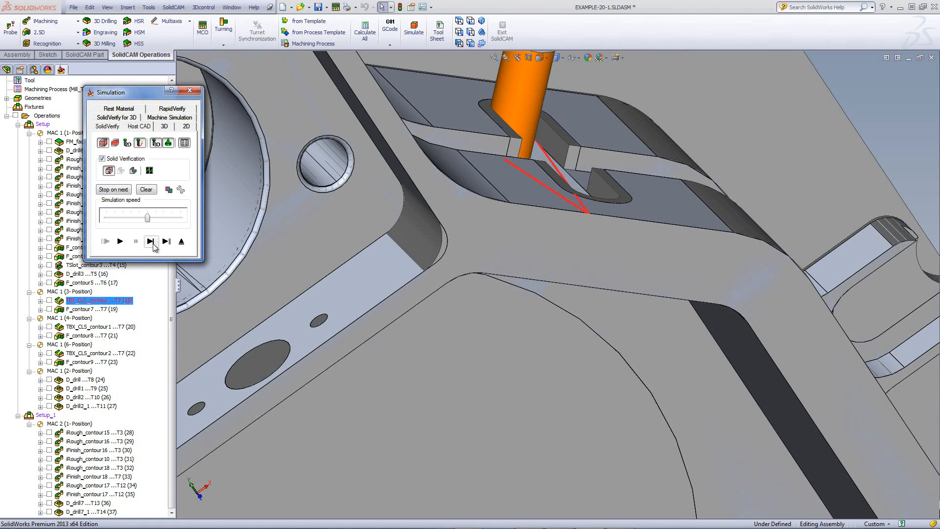
left_click(151, 242)
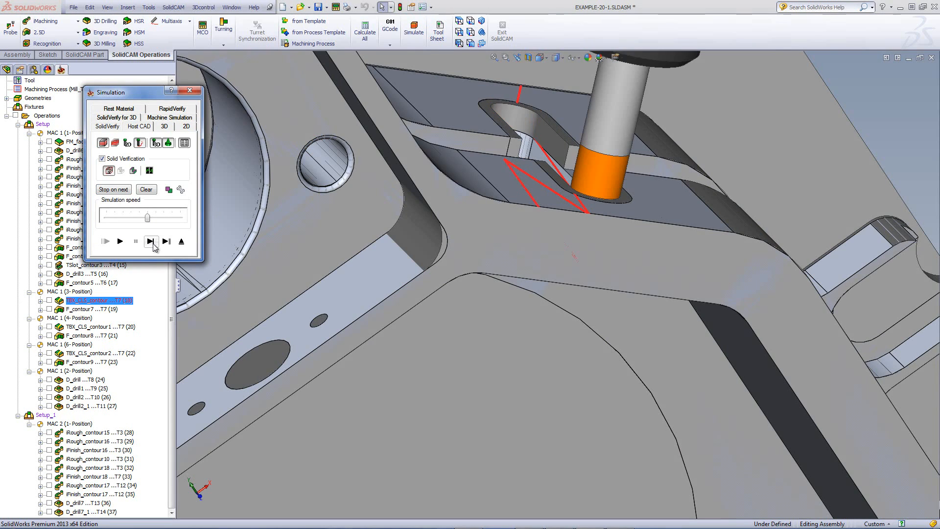
left_click(152, 242)
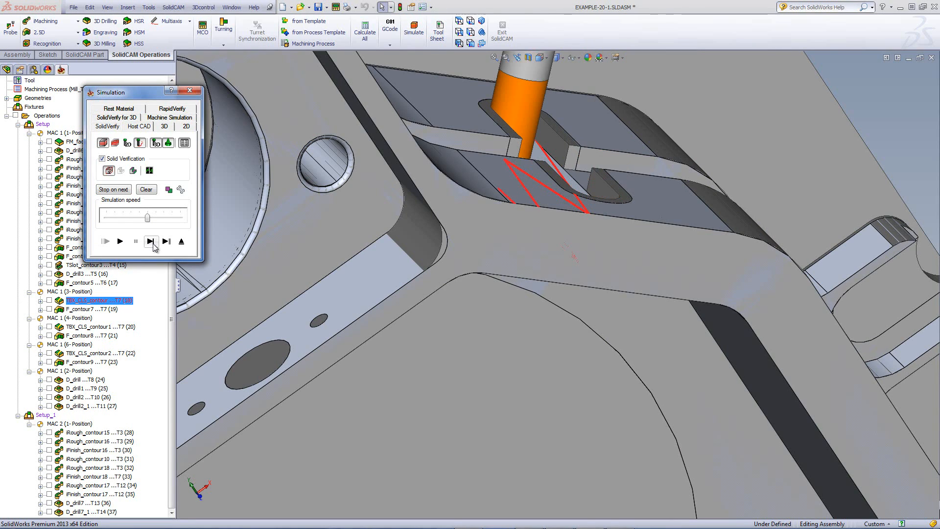
left_click(151, 242)
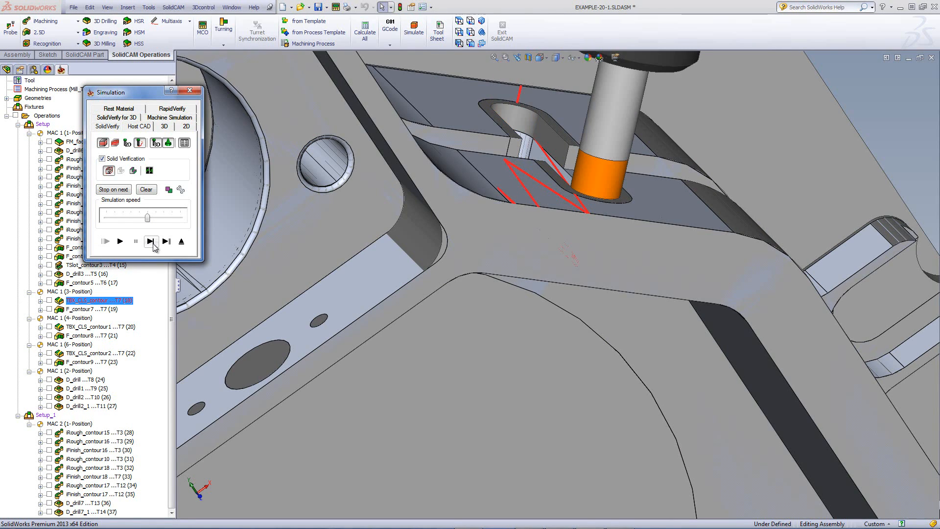
left_click(151, 242)
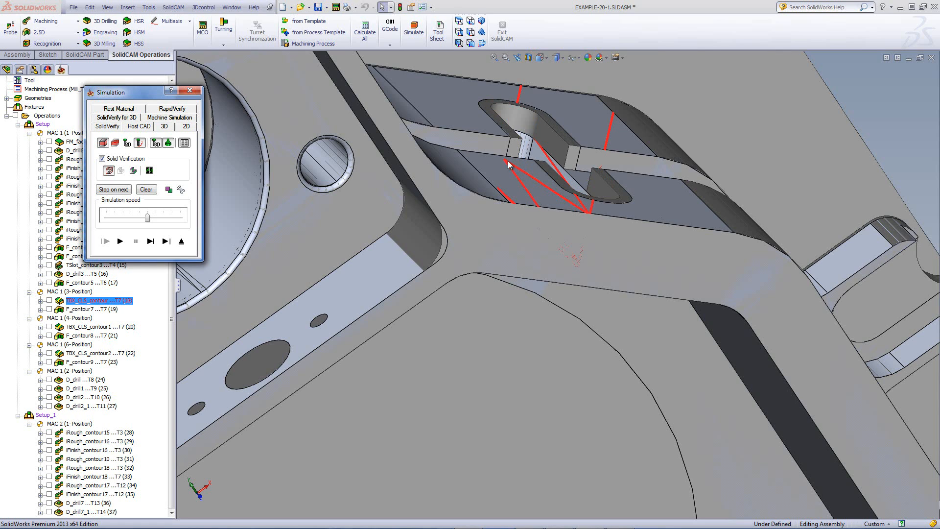
left_click(181, 242)
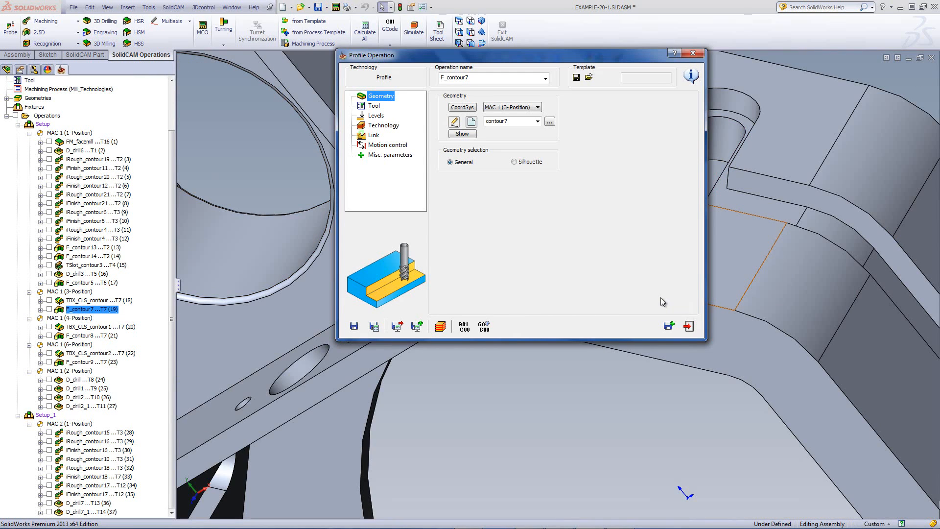
Step: Show F_contour7's contour geometry around the slot and apply a modify offset of -2.5 to its chain with the left tool side
left_click(462, 135)
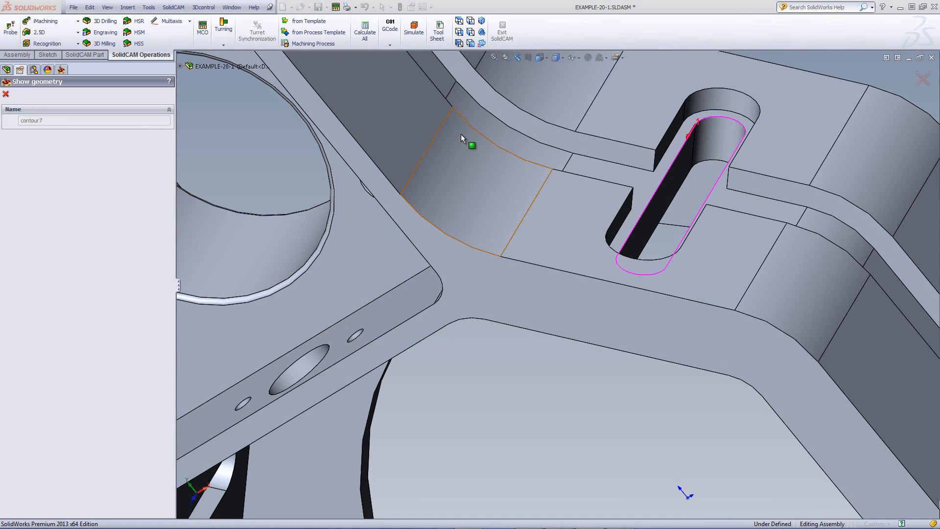
left_click(5, 94)
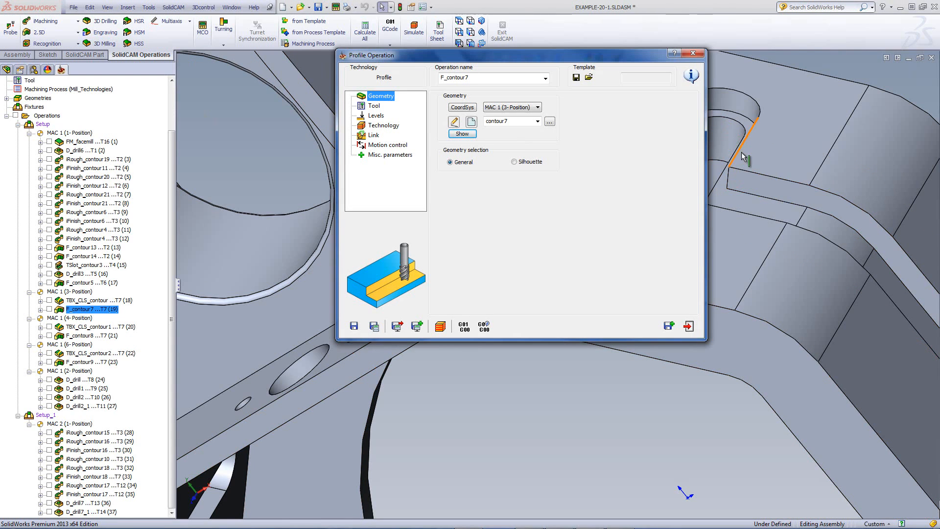
left_click(384, 126)
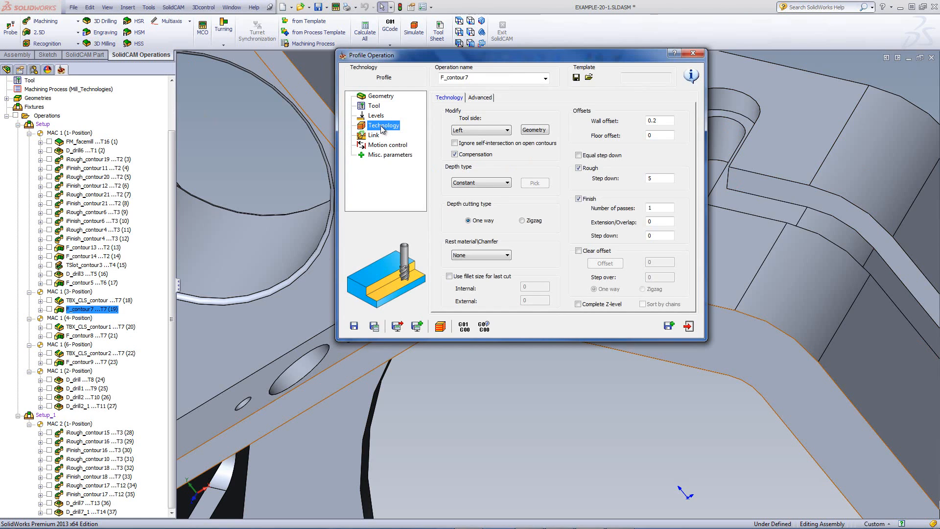
left_click(533, 130)
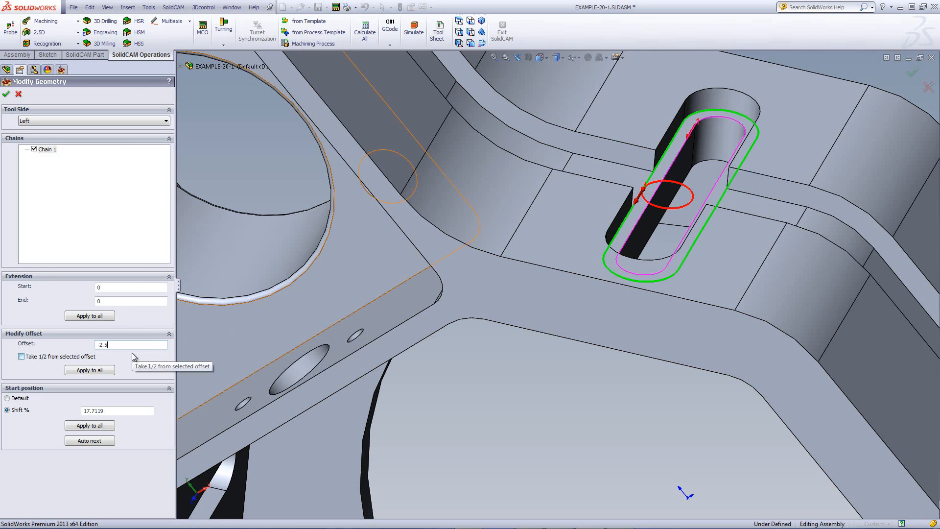
left_click(6, 93)
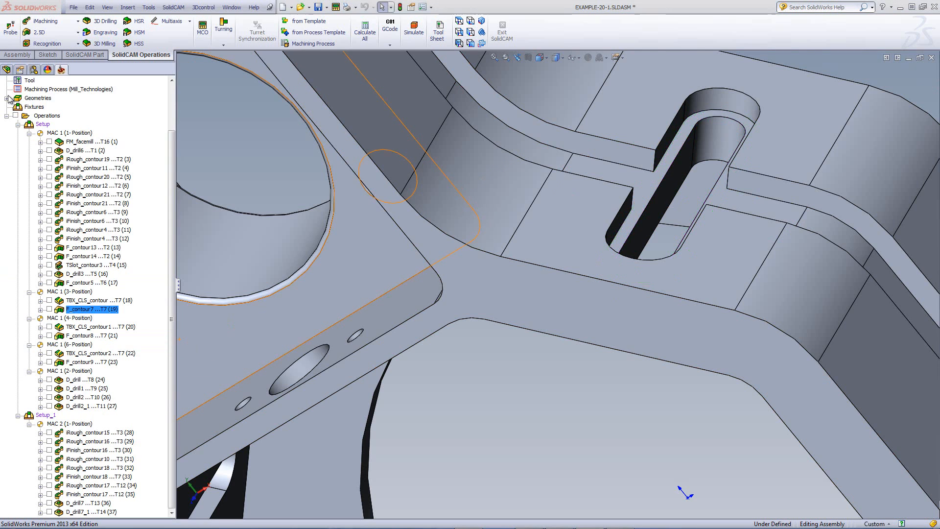
Step: Simulate the F_contour7 profile operation, step through the tool moves around the slot walls, and exit the simulation
left_click(441, 325)
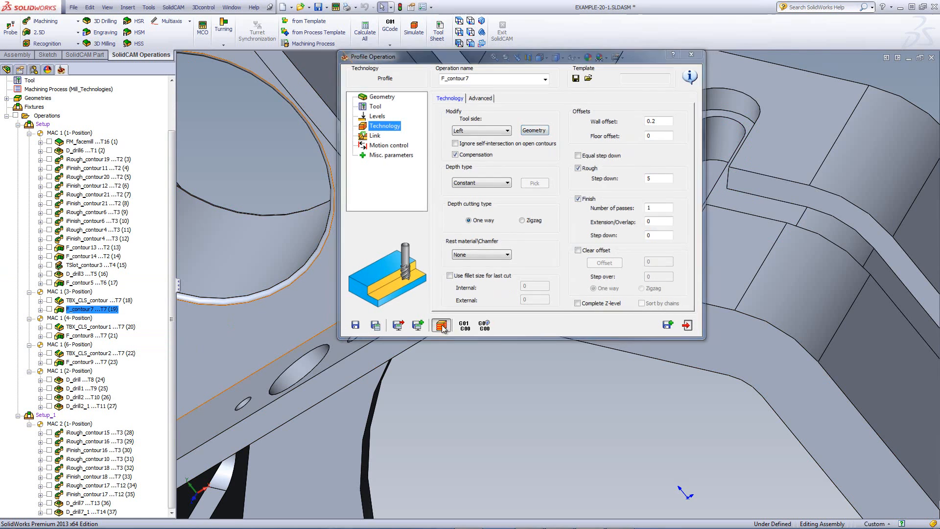
left_click(151, 241)
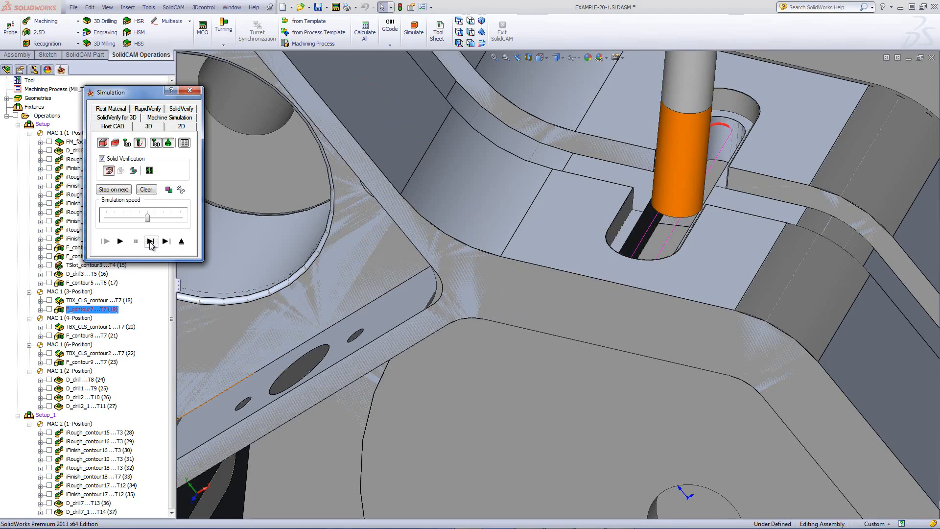
left_click(150, 241)
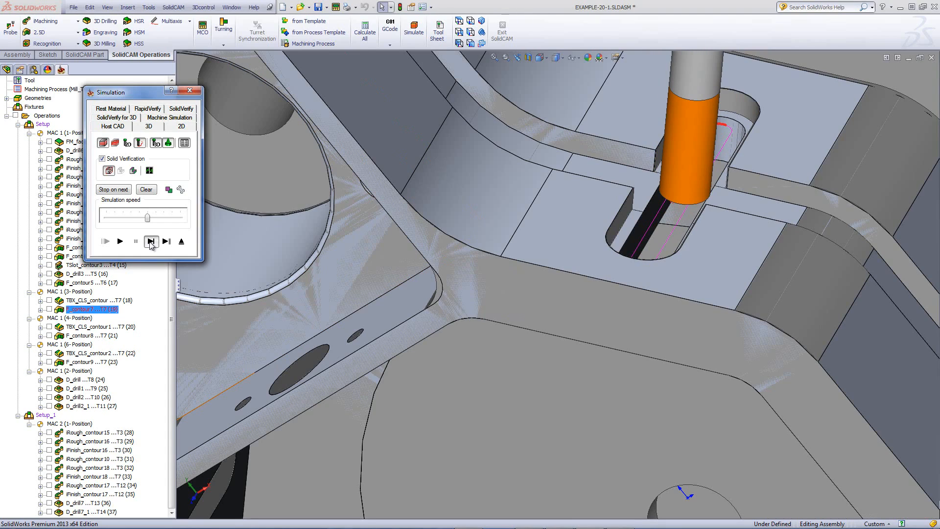
left_click(151, 241)
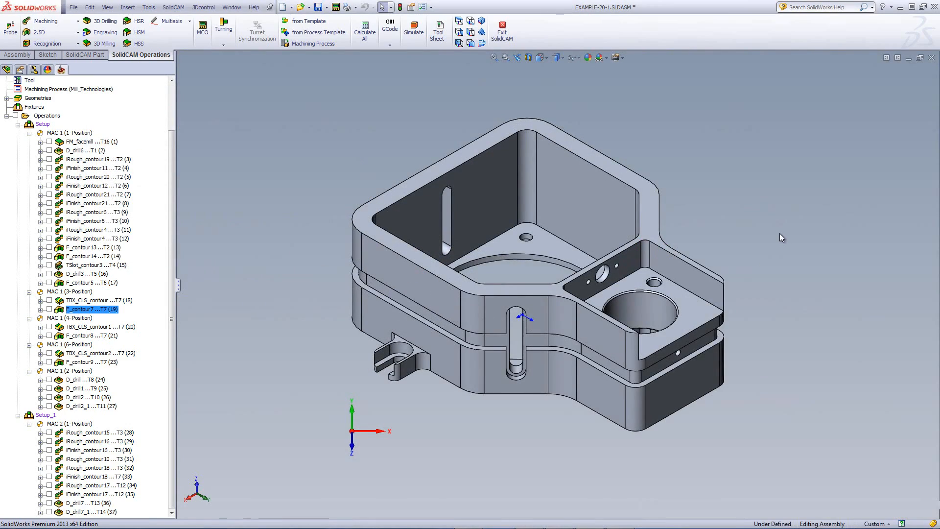
Step: Inspect the part's slotted sides and its orientation in the MAC 1 4-Position and 6-Position coordinate systems
middle_click_drag(510, 436, 735, 499)
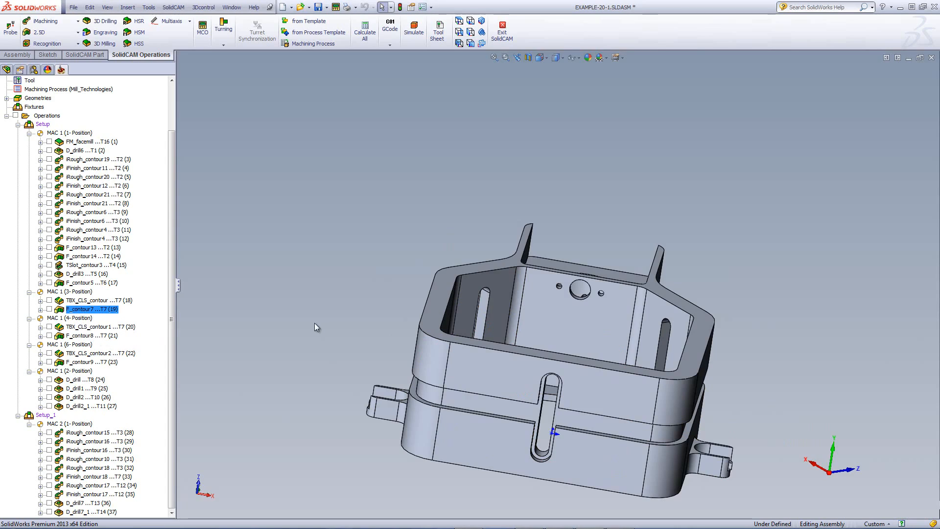
left_click(63, 319)
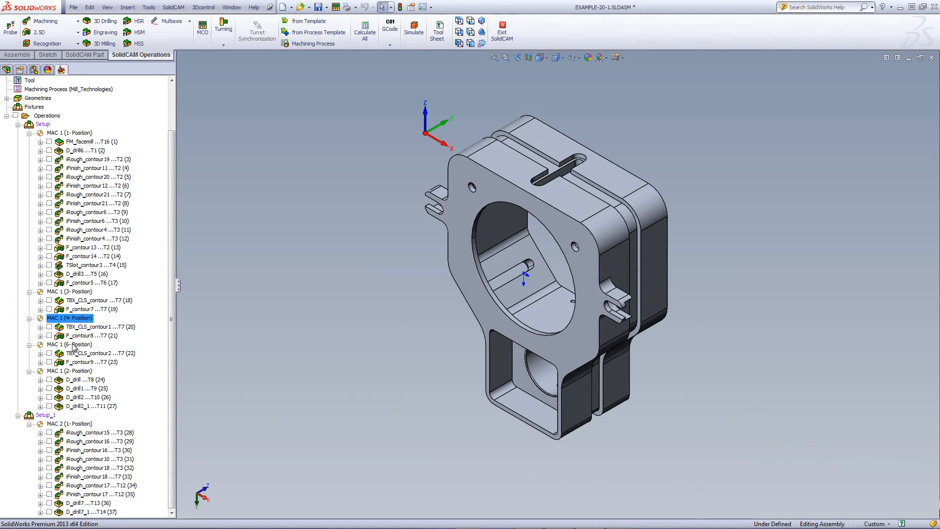
left_click(73, 345)
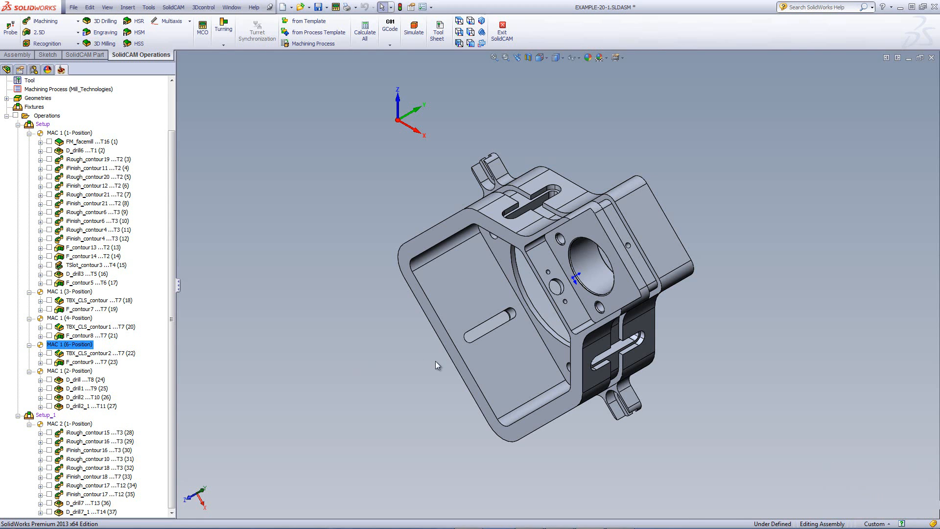
middle_click_drag(354, 366, 310, 279)
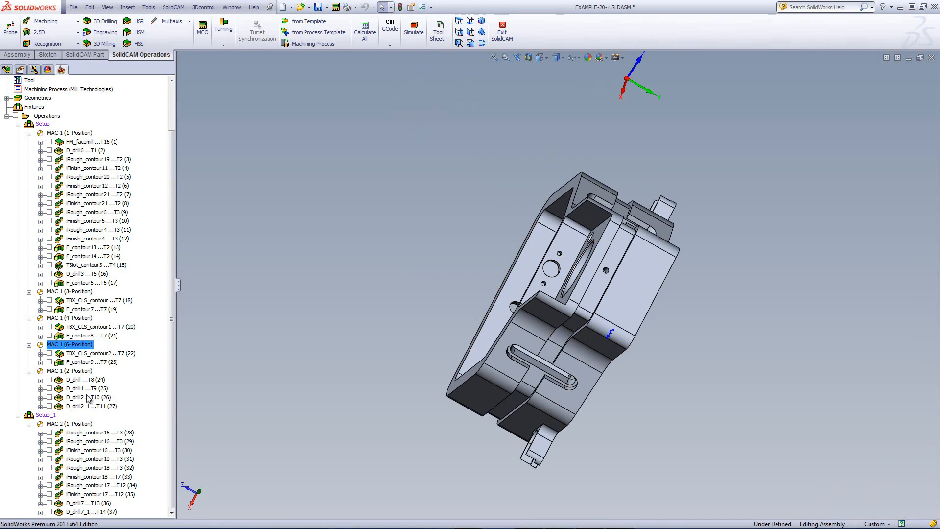
Step: Orient the part to the MAC 1 2-Position and display the toolpaths of D_drill, D_drill1 and D_drill2
left_click(59, 372)
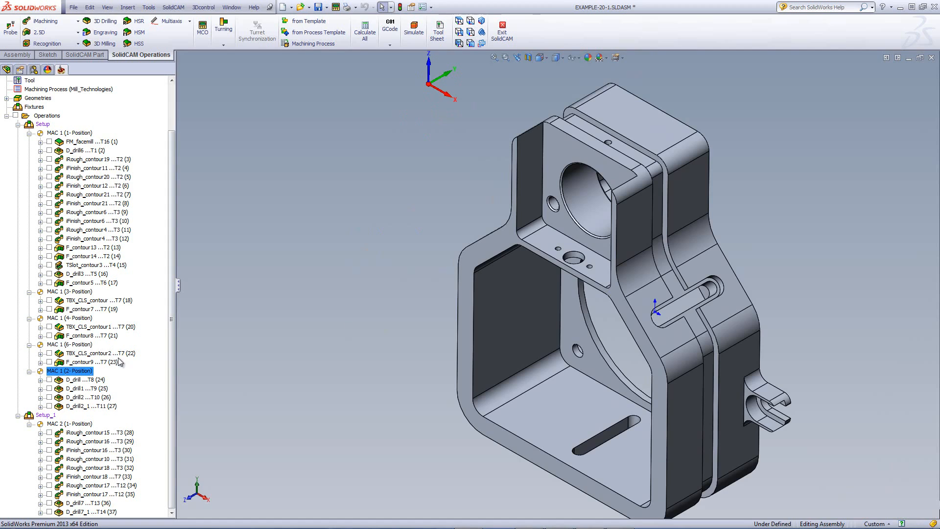
left_click(49, 379)
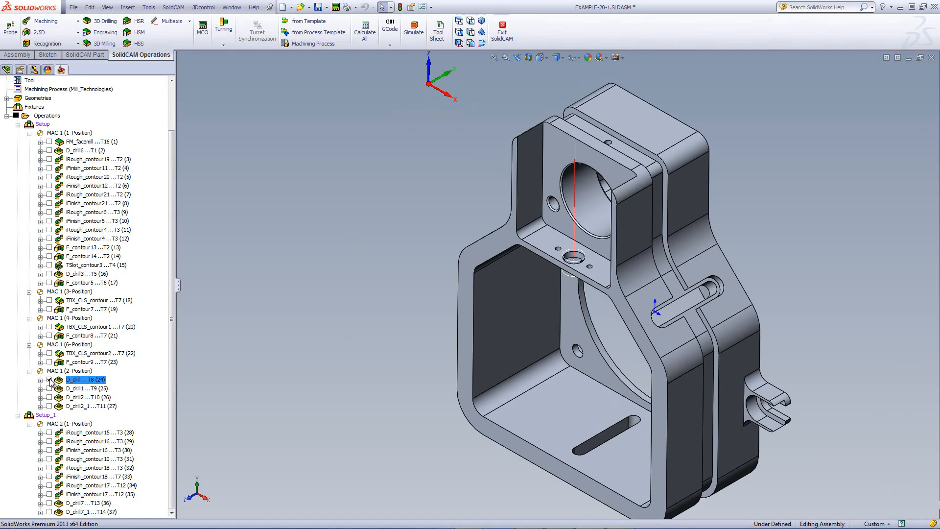
left_click(49, 388)
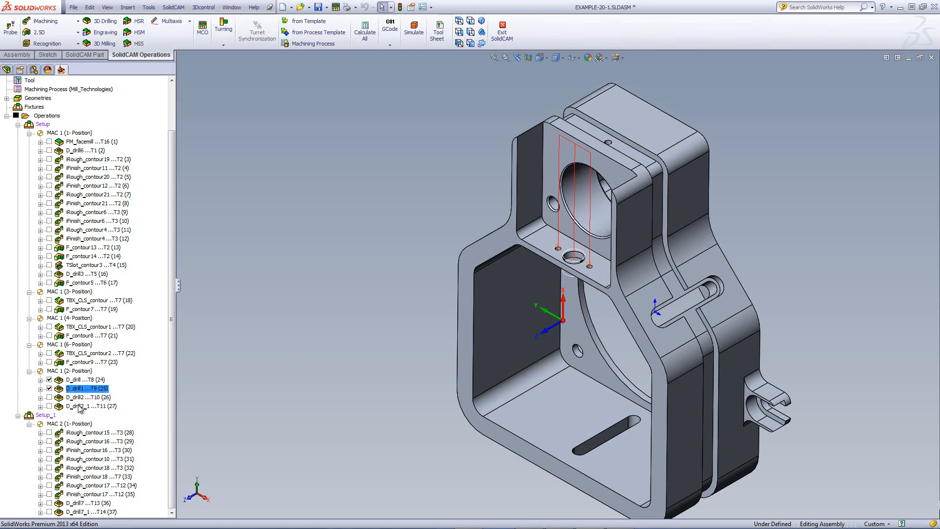
left_click(49, 397)
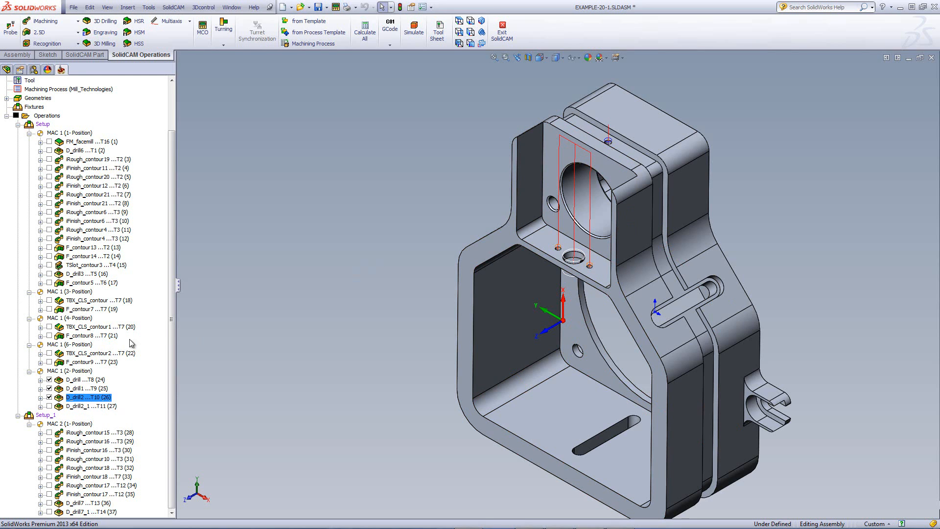
Step: Simulate D_drill, D_drill1, D_drill2 and D_drill2_1 in the MAC 1 2-Position with solid verification, one operation at a time
left_click(267, 378)
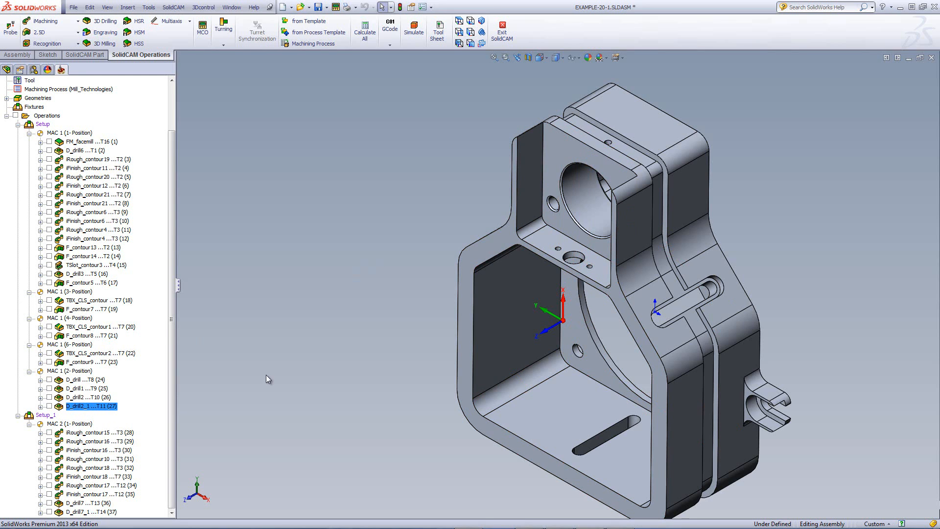
left_click(88, 380)
left_click(98, 407, "shift")
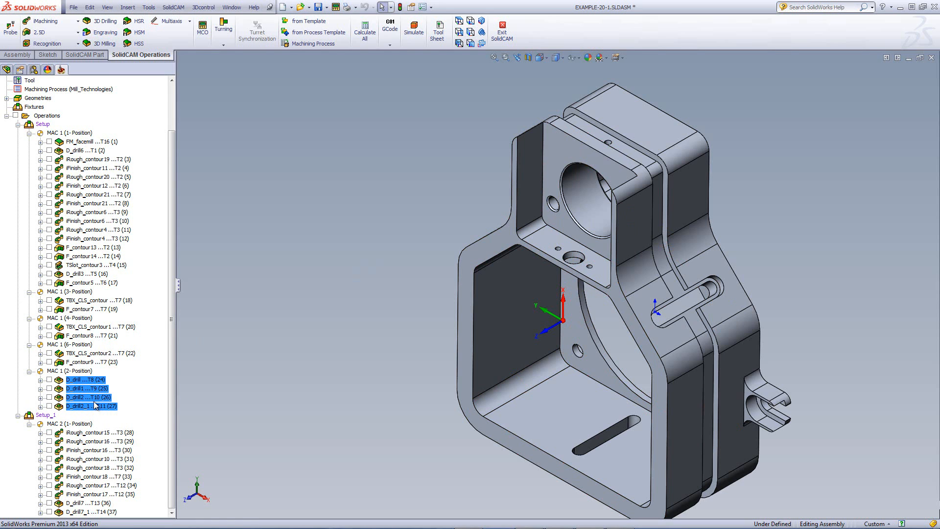
right_click(98, 408)
left_click(140, 213)
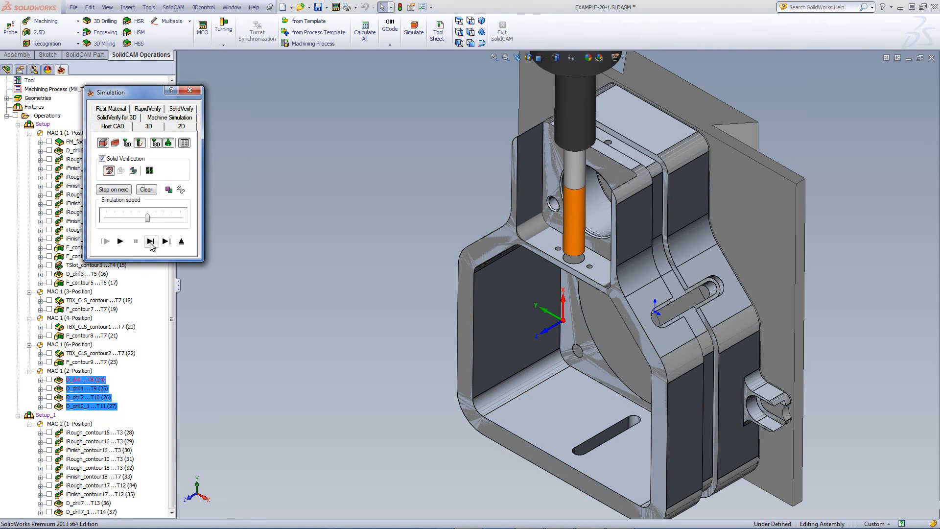
left_click(150, 241)
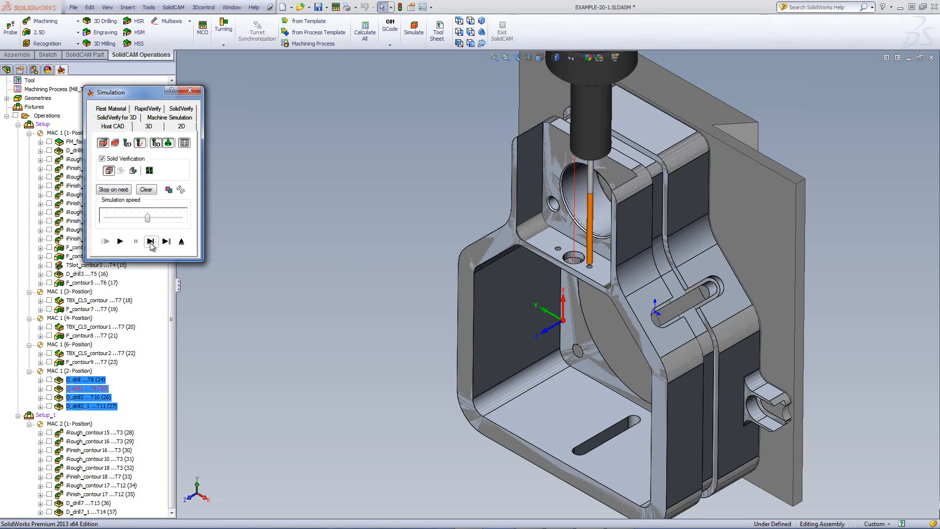
left_click(150, 241)
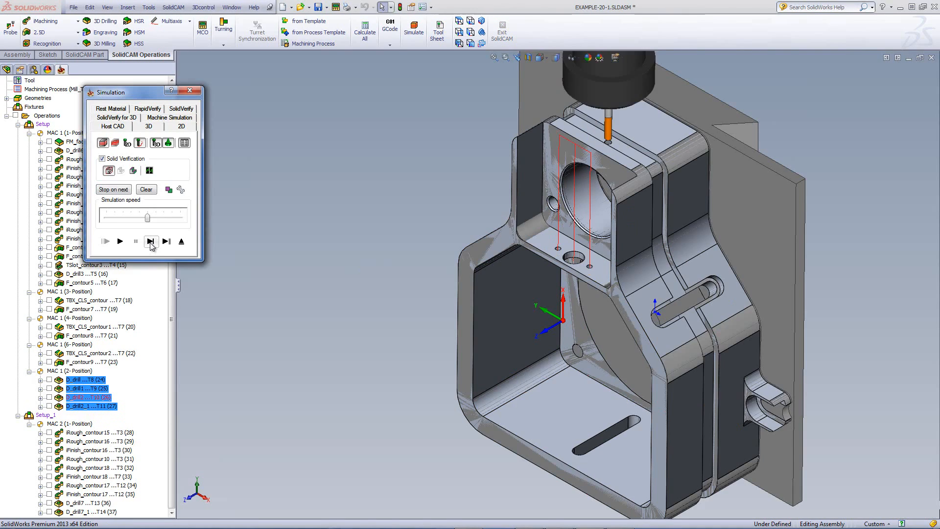
left_click(151, 241)
left_click(151, 241)
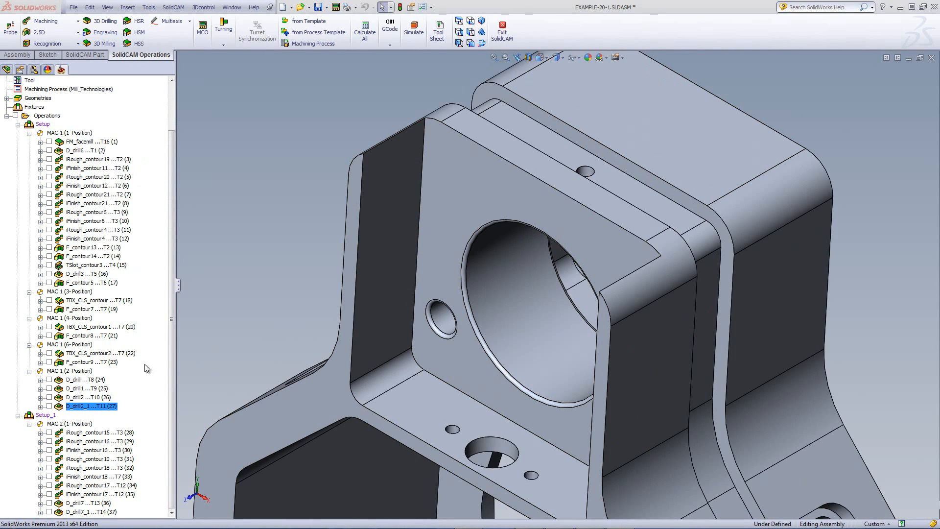
Step: Review the D_drill2_1 operation's tap tool parameters and its drill cycle in the technology settings, and exit the operation
double_click(77, 406)
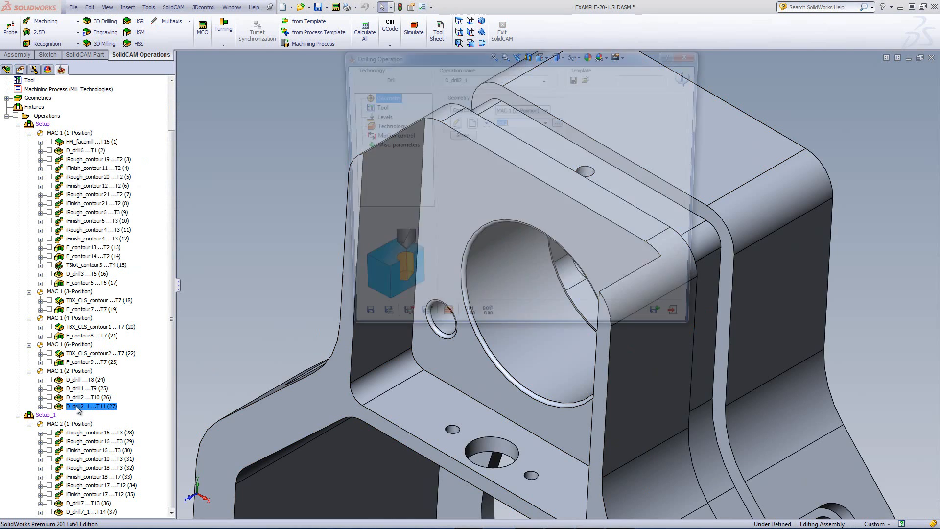
left_click(375, 106)
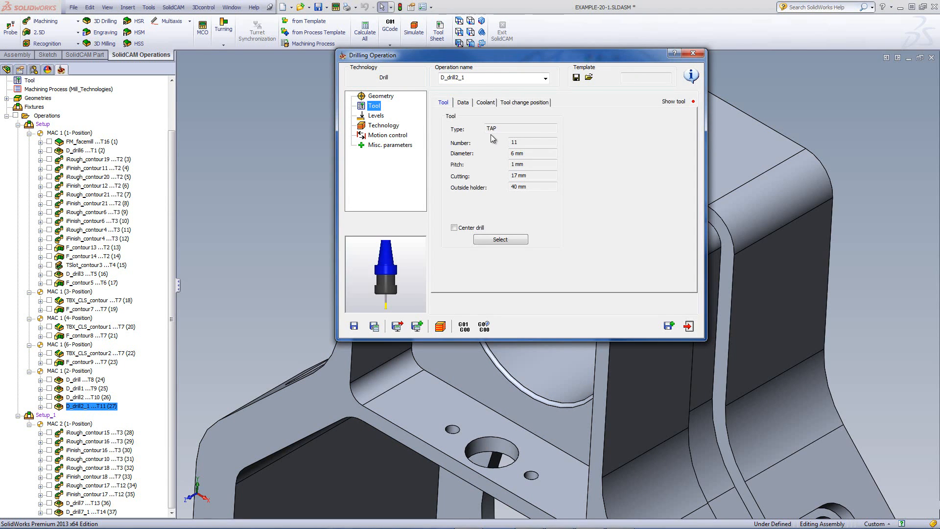
left_click(498, 241)
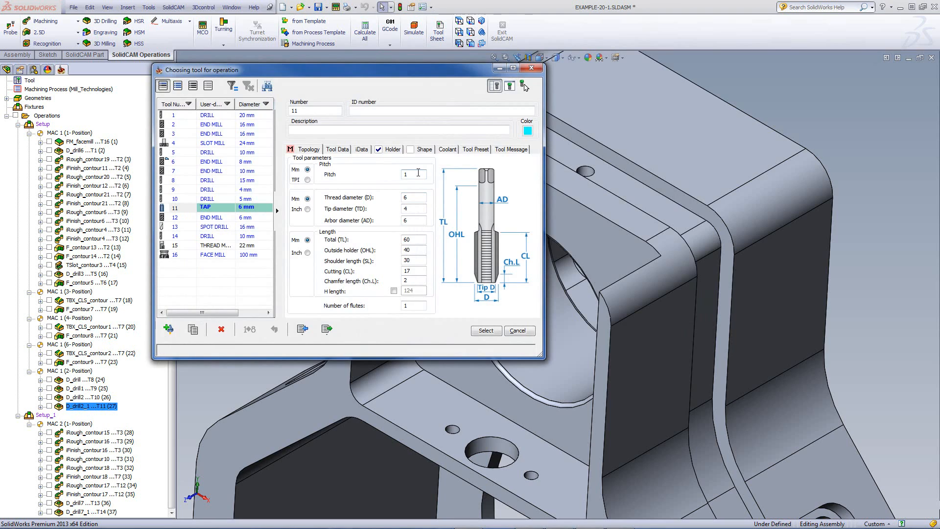
left_click(486, 331)
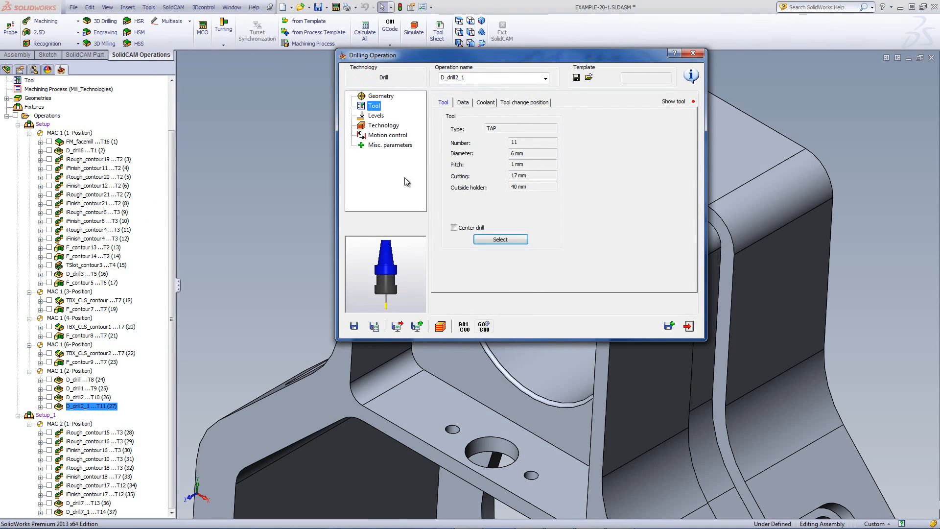
left_click(384, 125)
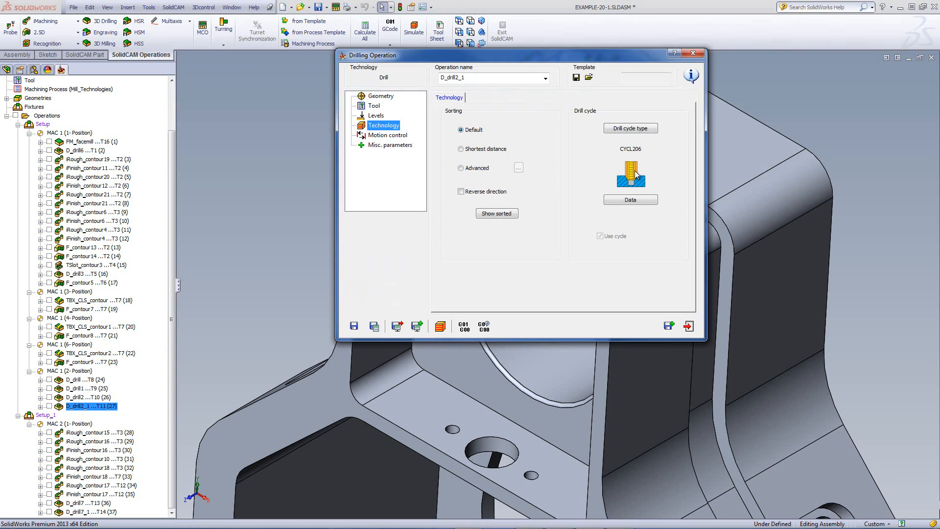
left_click(689, 326)
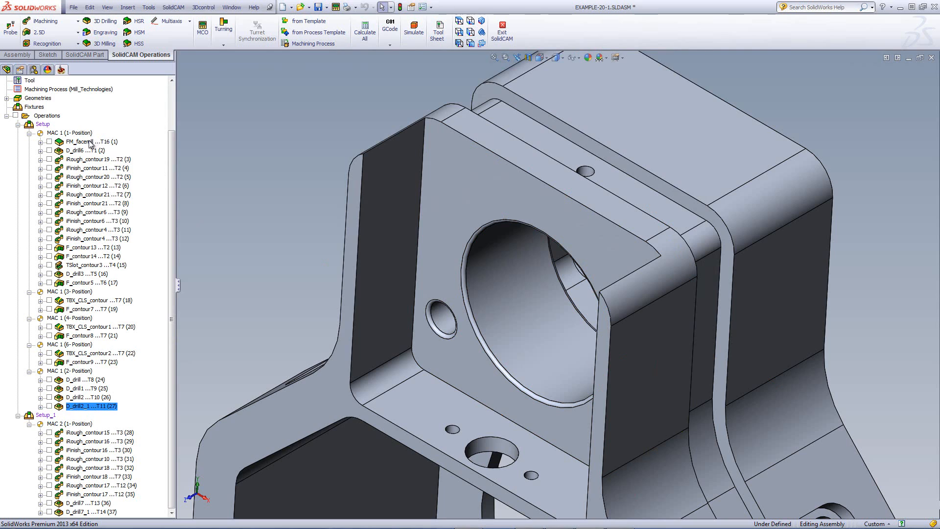
Step: Select all Setup operations from FM_facemill through D_drill2_1 and load them into the machine simulation
left_click(91, 142)
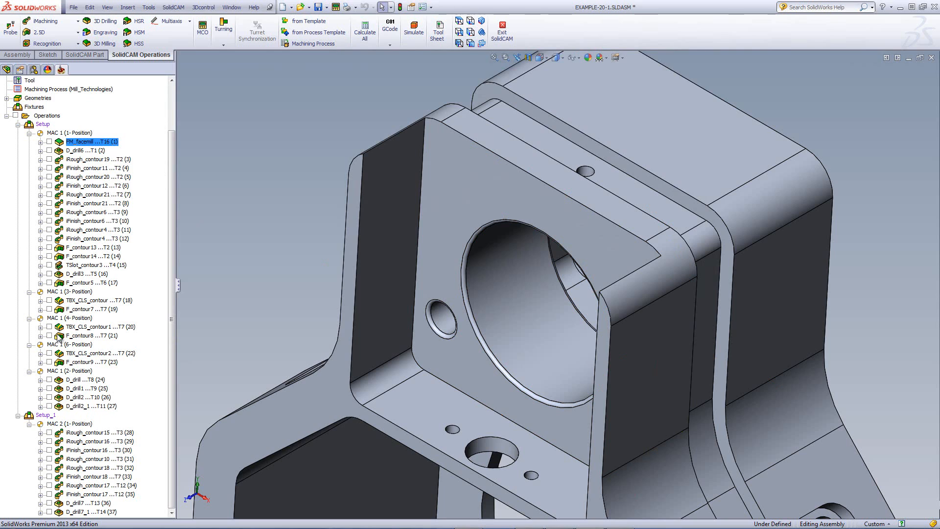
left_click(84, 407, "shift")
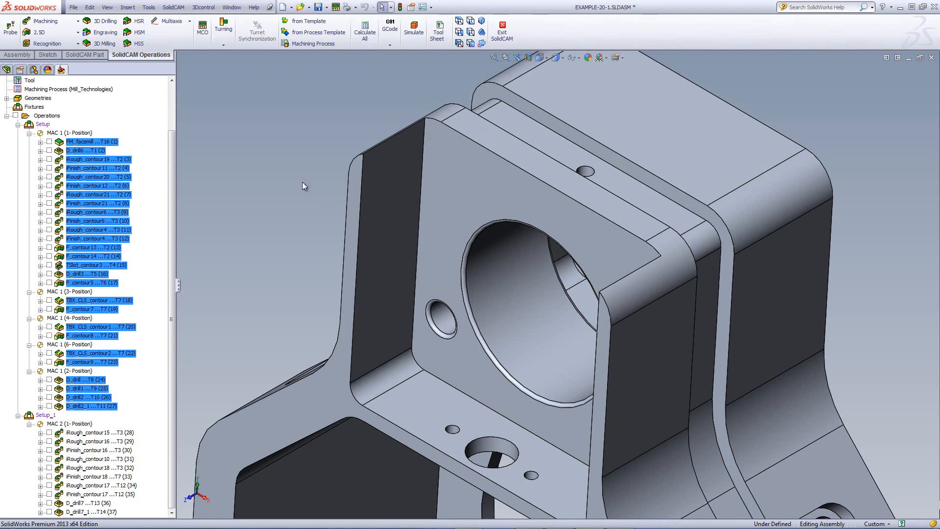
scroll(259, 151, "up", 5)
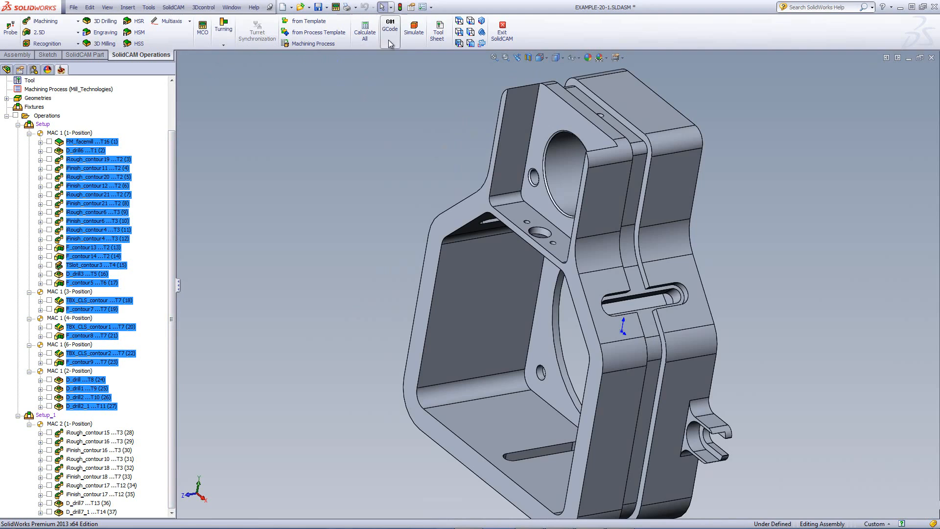
left_click(414, 30)
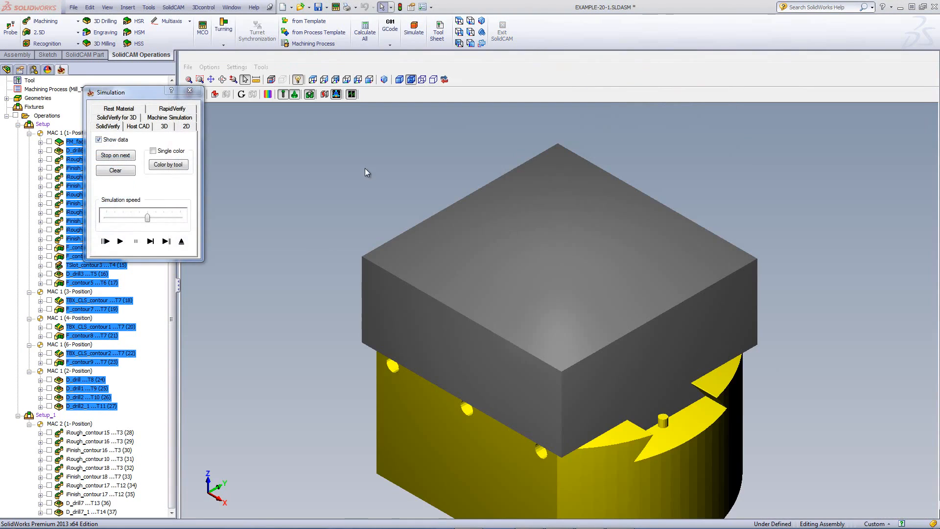
left_click(171, 119)
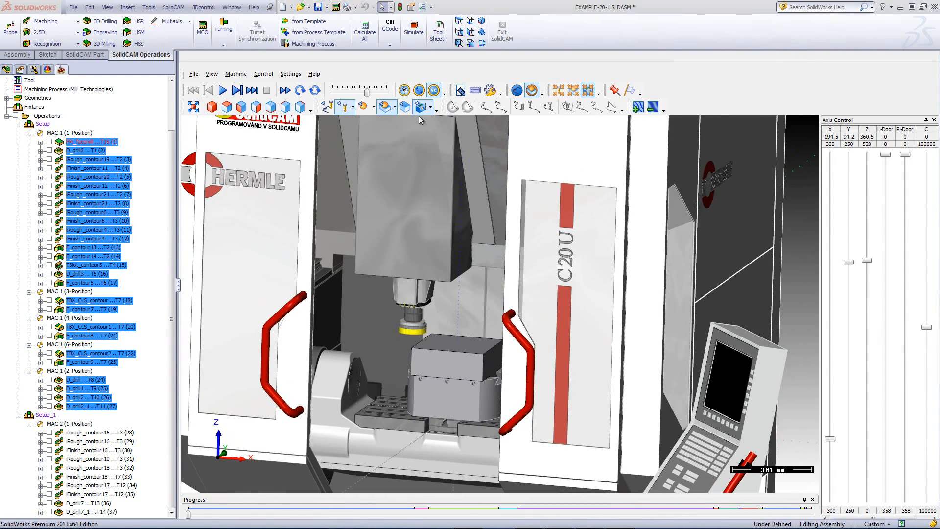
Step: Run the machine simulation of the first setup with the machine housing hidden and a faster speed, following the part through its tilted positions
left_click(420, 107)
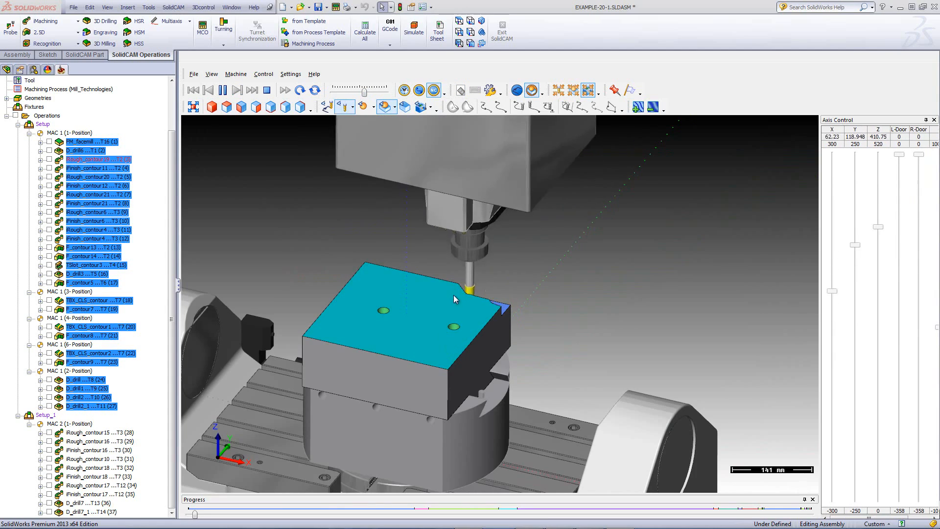
left_click_drag(364, 93, 374, 93)
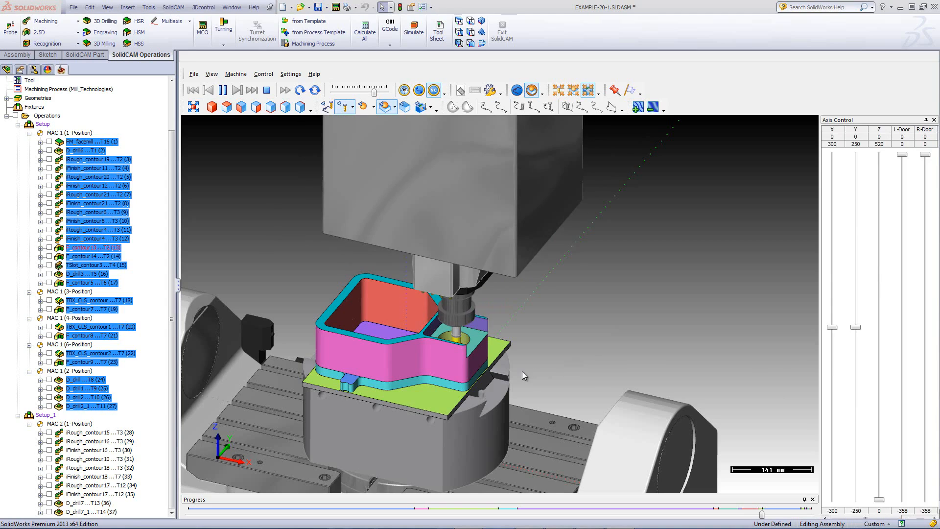
middle_click_drag(469, 384, 472, 309)
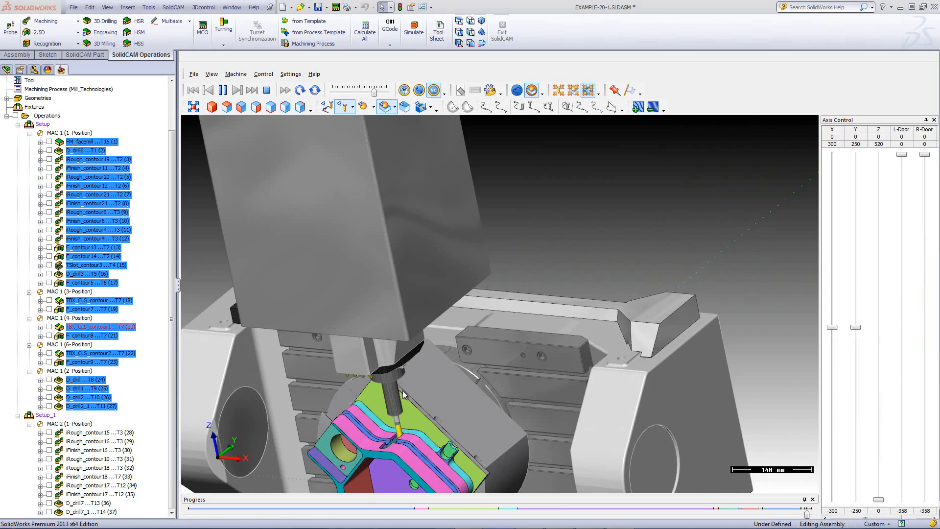
scroll(396, 333, "down", 3)
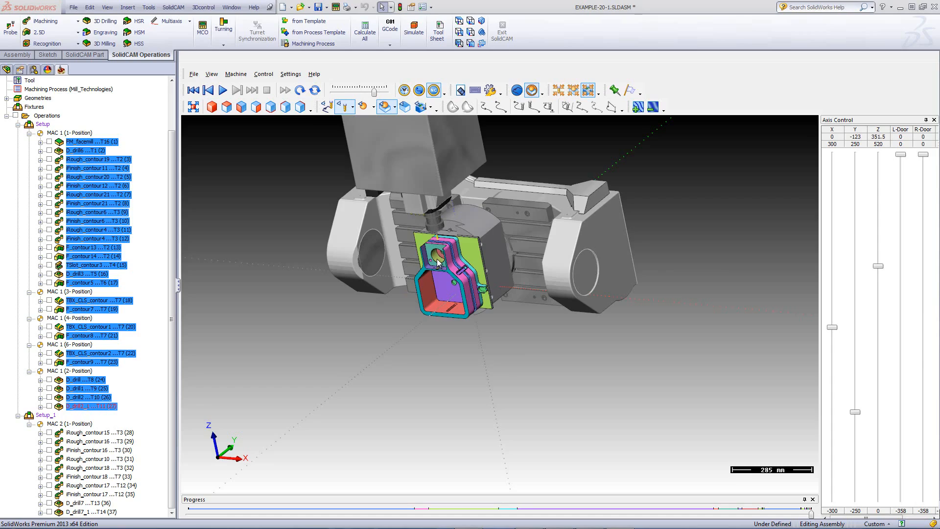
scroll(433, 277, "up", 2)
scroll(464, 240, "up", 3)
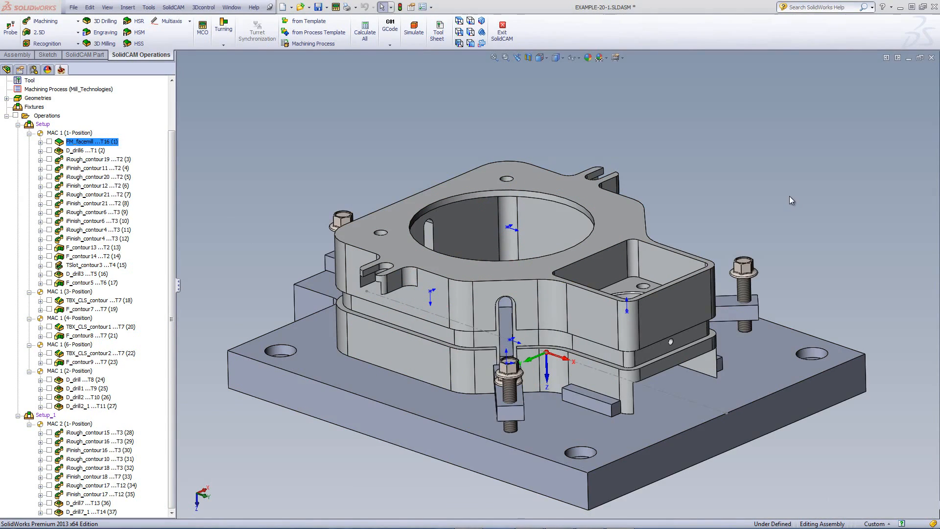
Step: Inspect the Setup_1 machine setup, highlight its clamping fixture and coordinate system on the model, and leave the setup unmodified
scroll(790, 196, "down", 1)
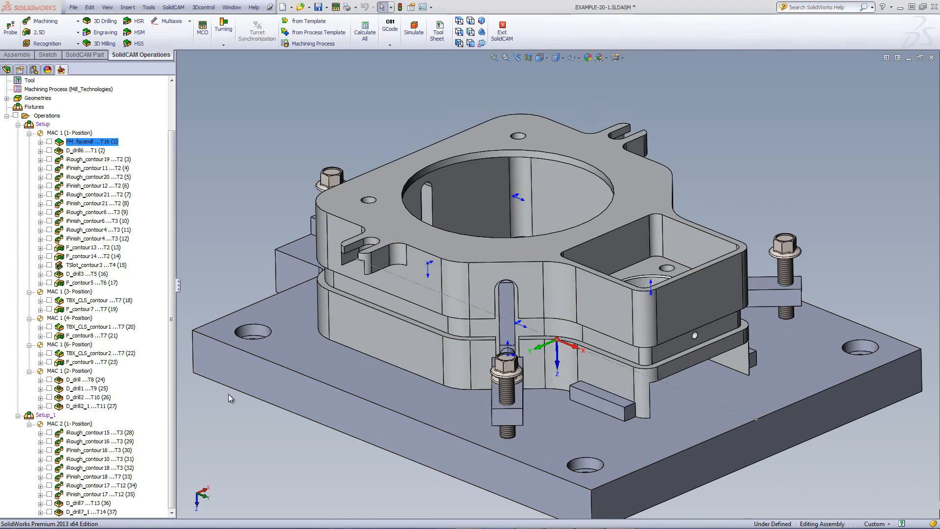
right_click(48, 416)
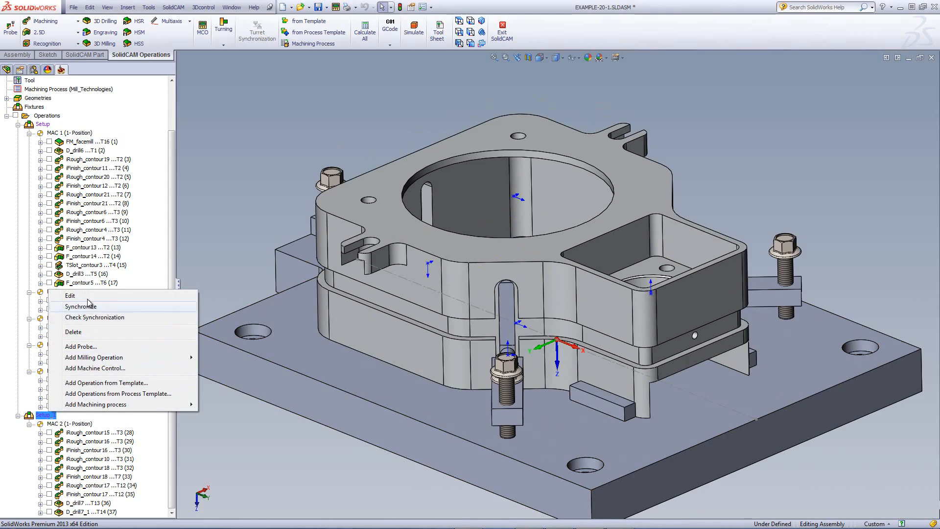
left_click(71, 296)
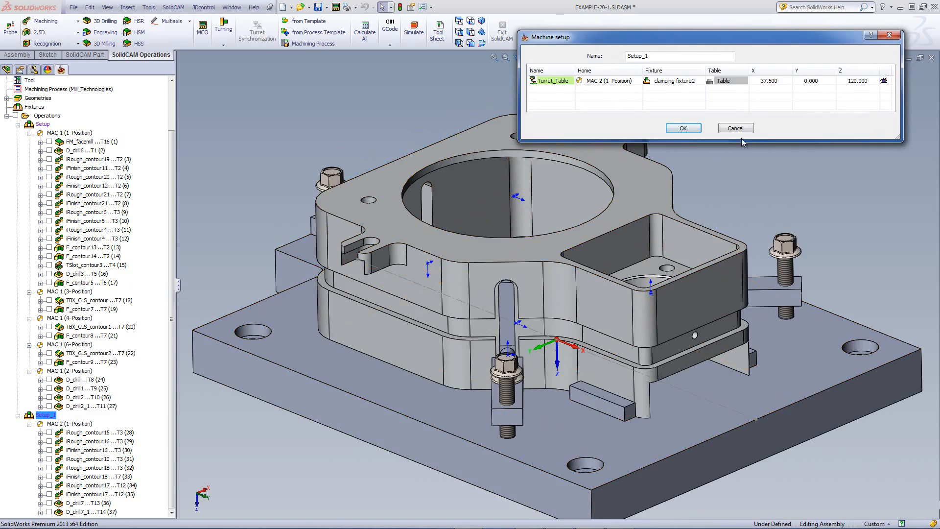
left_click(885, 81)
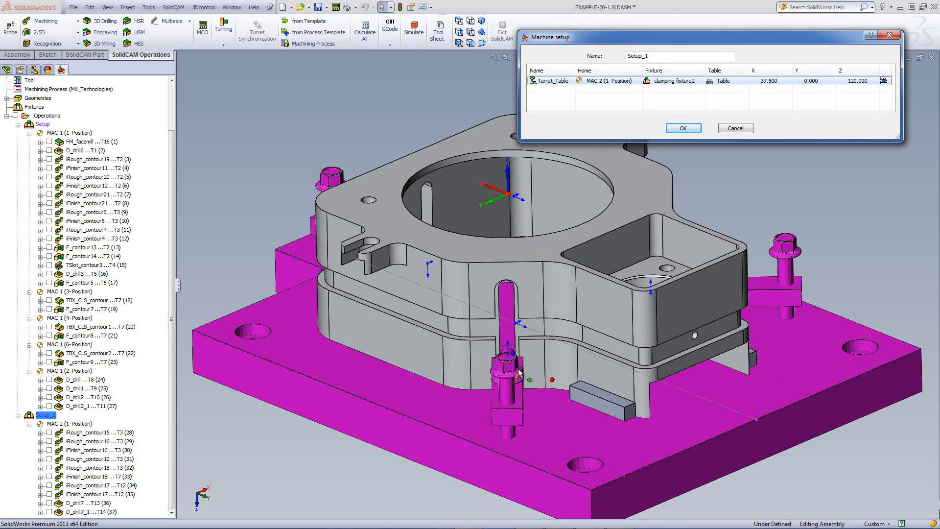
left_click(730, 130)
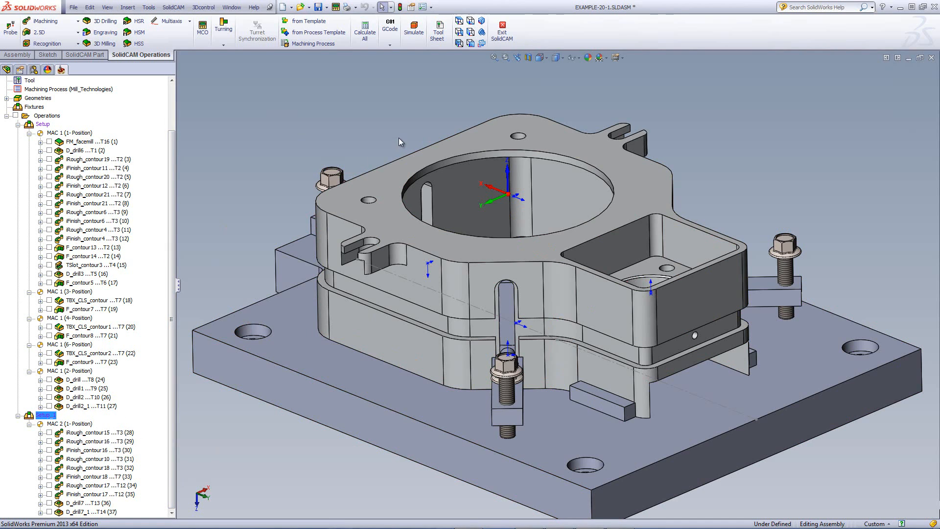
Step: Open the iRough_contour15 operation and show its contour15 geometry on the part
double_click(81, 434)
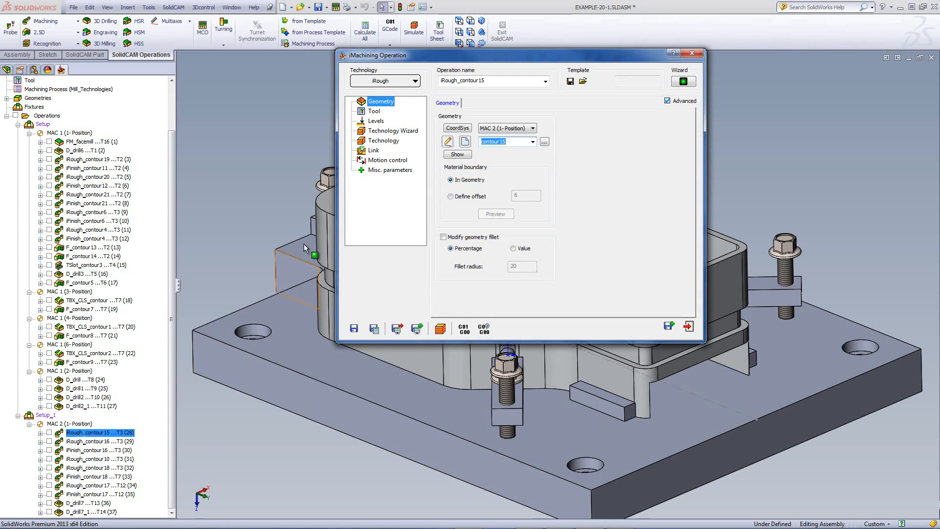
left_click(458, 155)
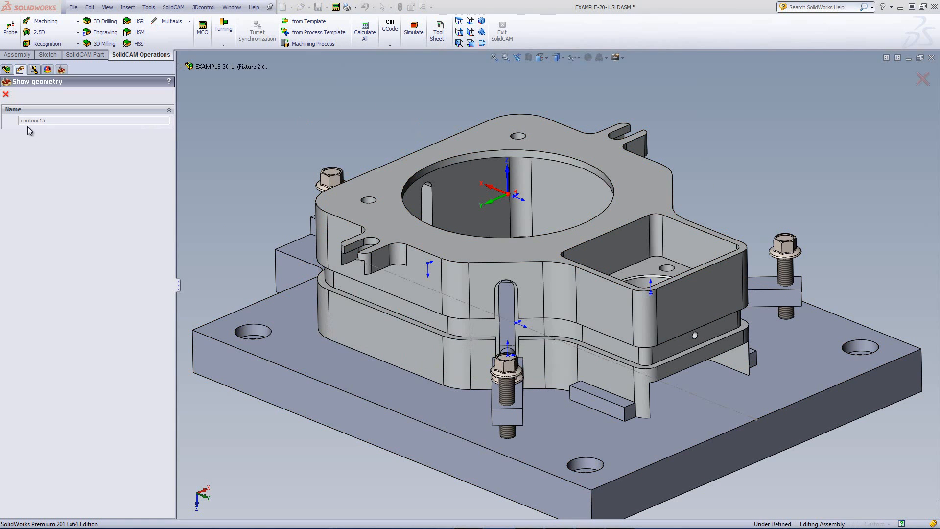
left_click(5, 94)
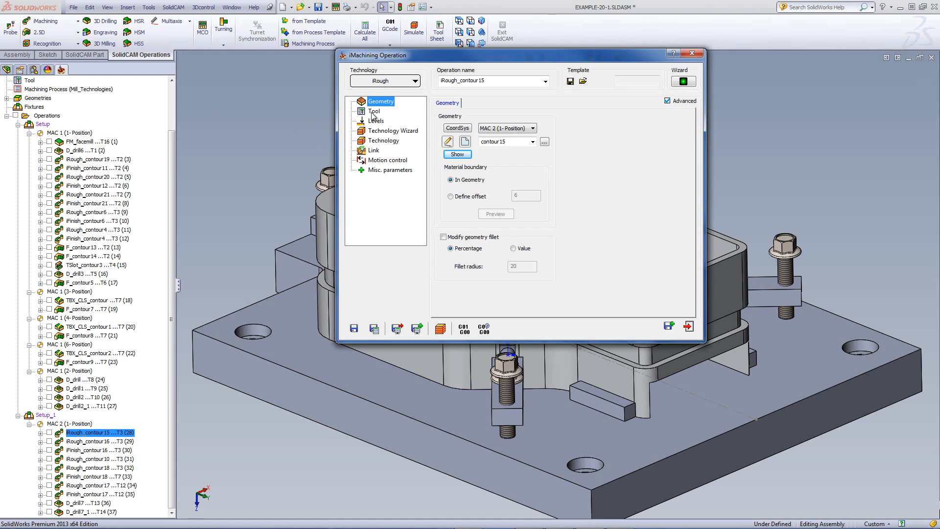
Step: Play the machine simulation of iRough_contour15 on the clamped part, and exit the simulation and the operation
left_click(440, 329)
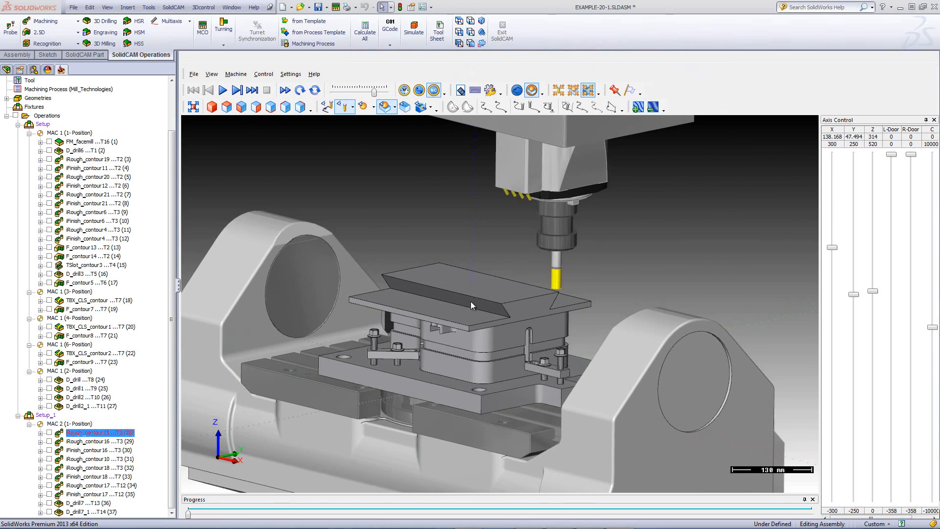
scroll(494, 289, "up", 2)
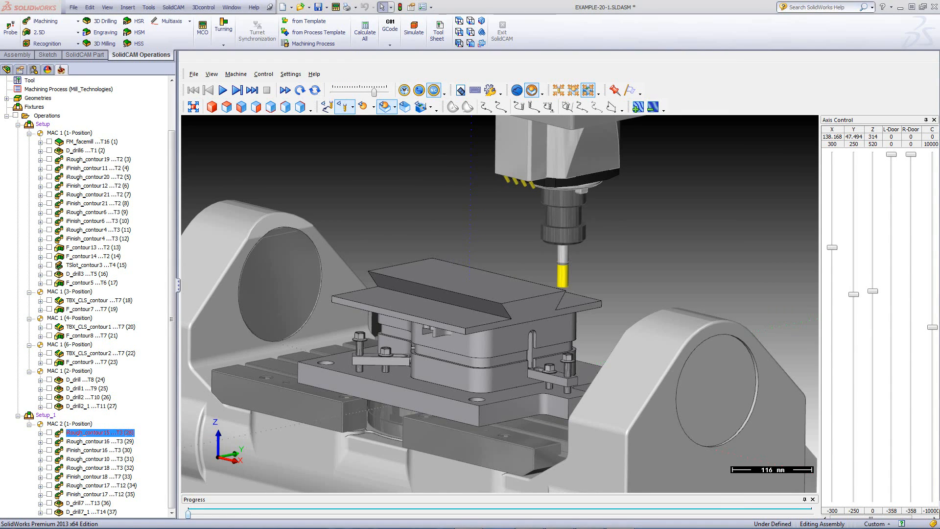
left_click(222, 90)
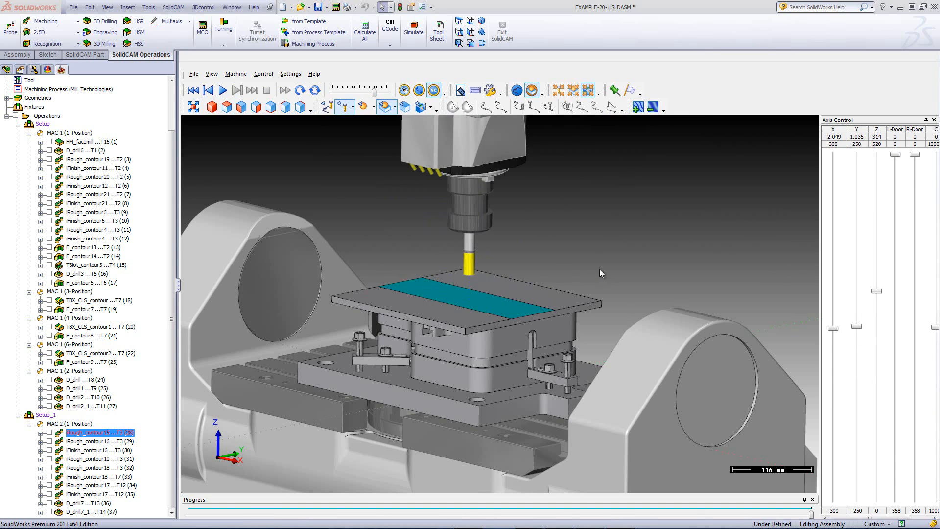
left_click(915, 155)
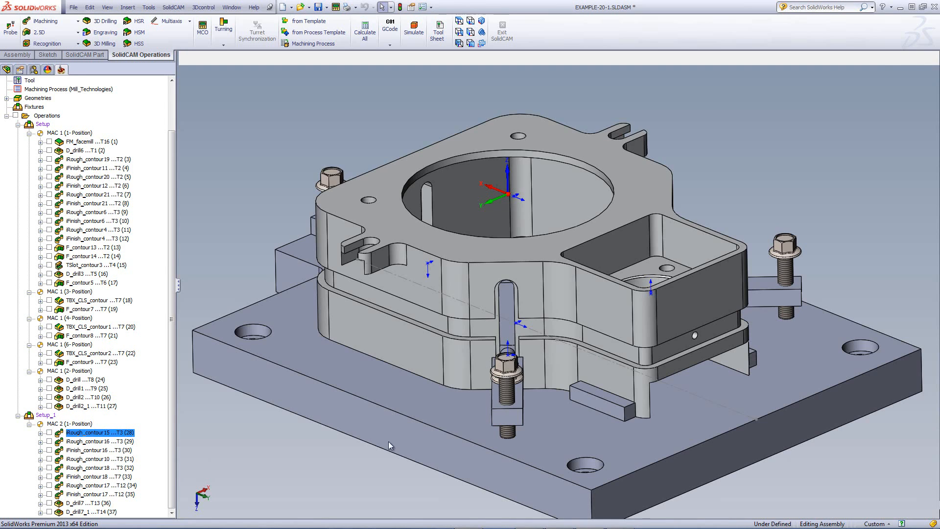
left_click(688, 327)
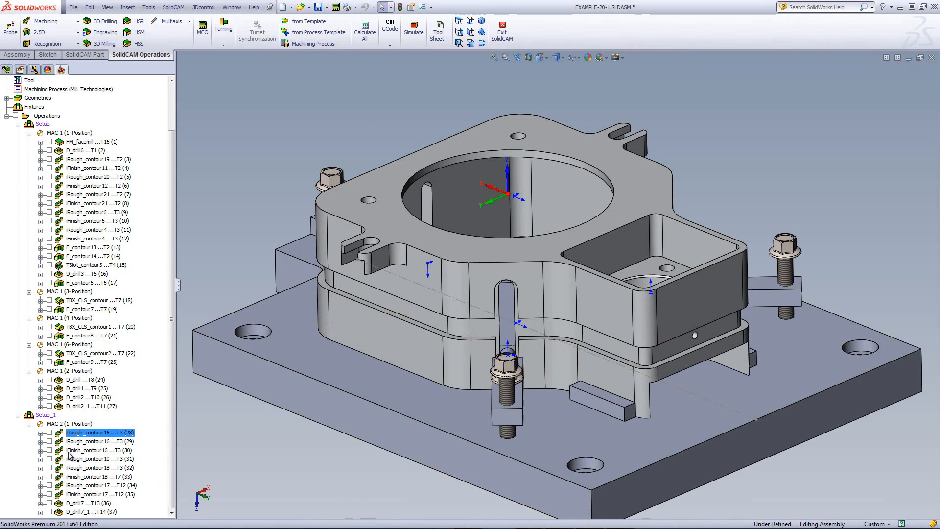
Step: Display the tool paths of iRough_contour16 and iFinish_contour16 on the part one after the other, and hide each again
left_click(49, 441)
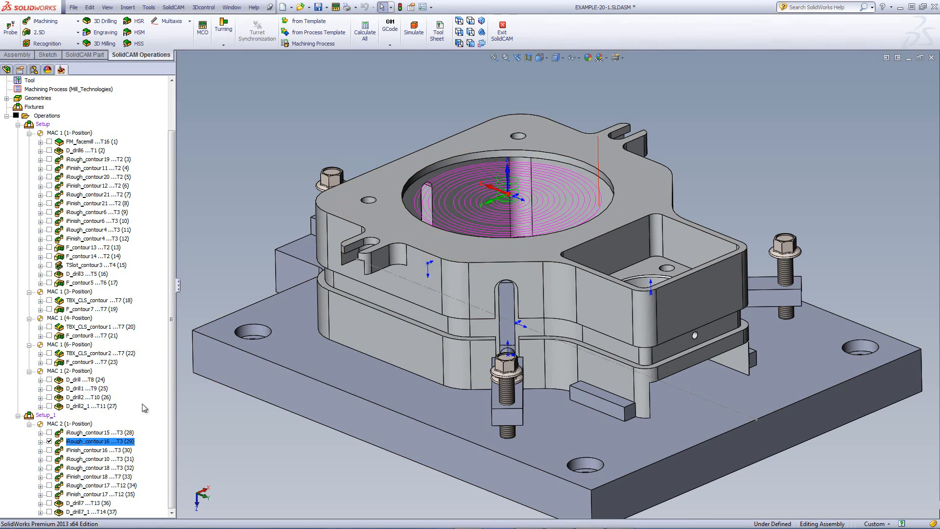
left_click(49, 441)
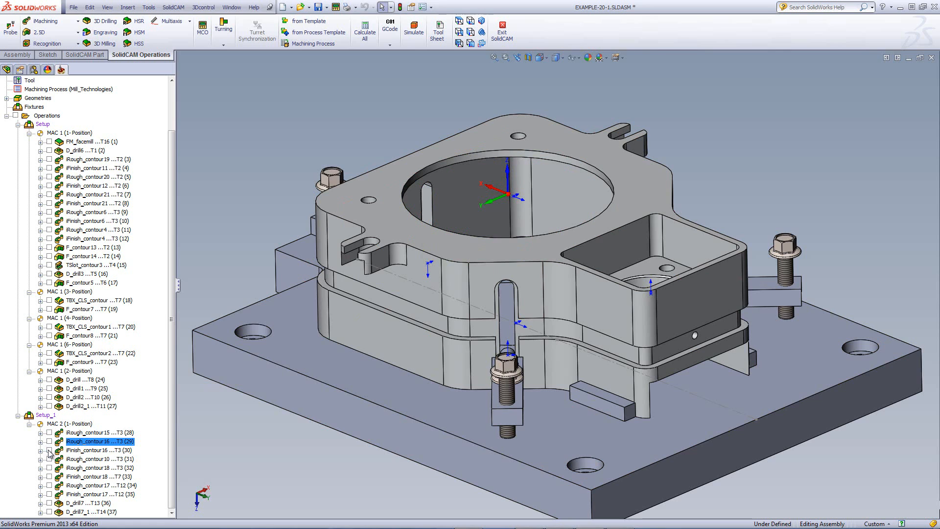
left_click(49, 450)
left_click(49, 450)
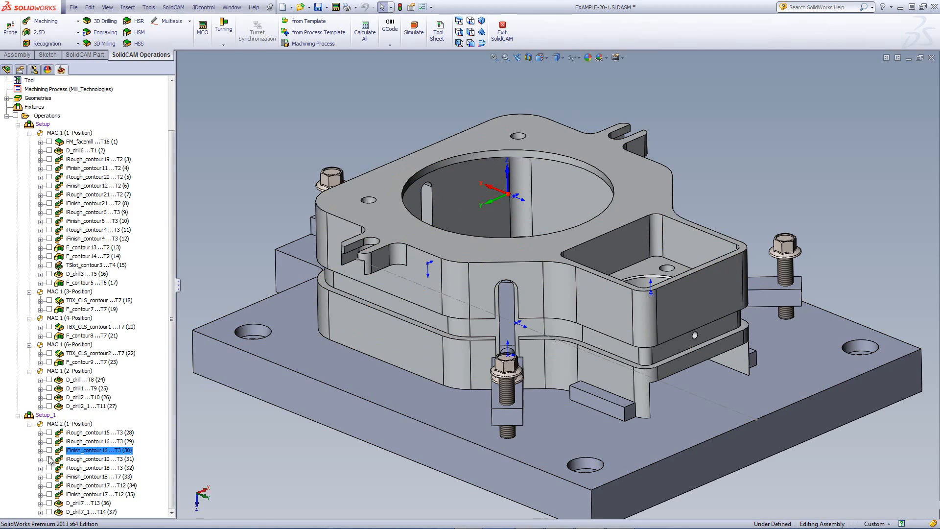
Step: Play the machine simulation of the iRough_contour10 operation on the clamped part, and exit the simulation
left_click(73, 460)
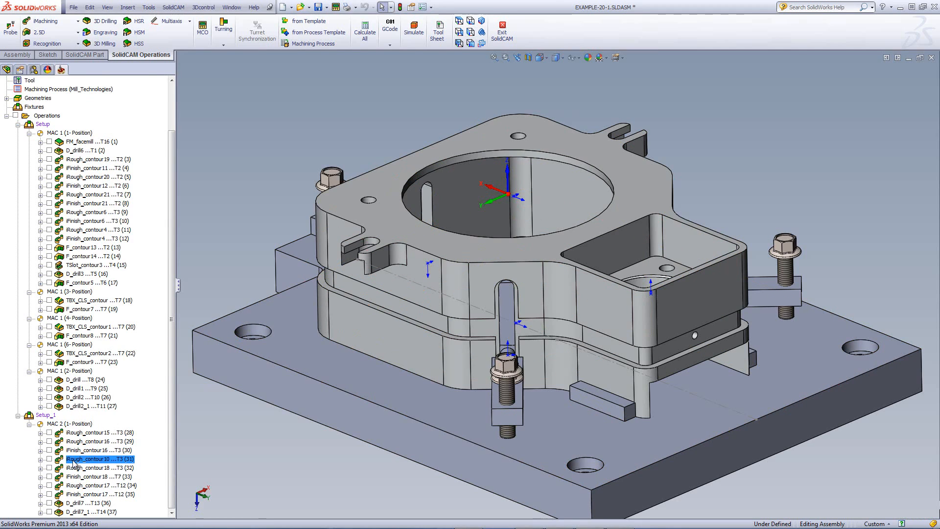
right_click(74, 462)
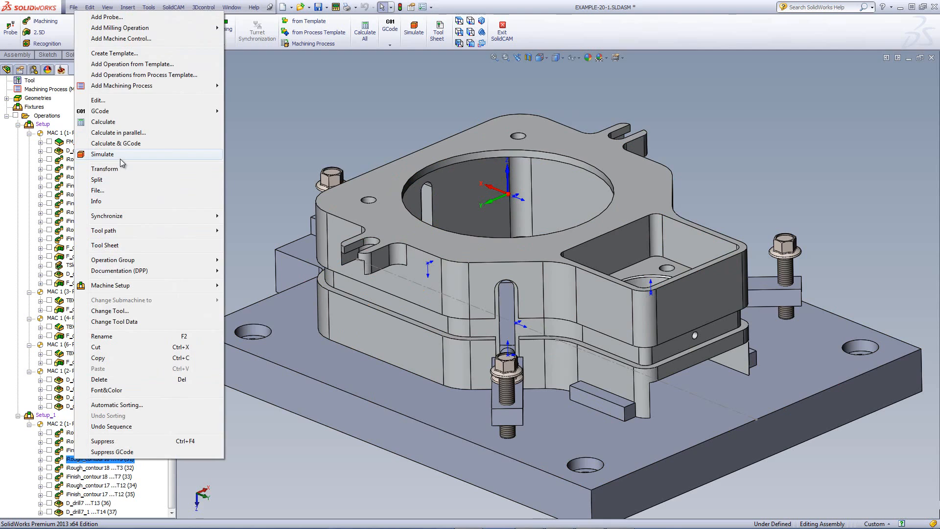
left_click(102, 154)
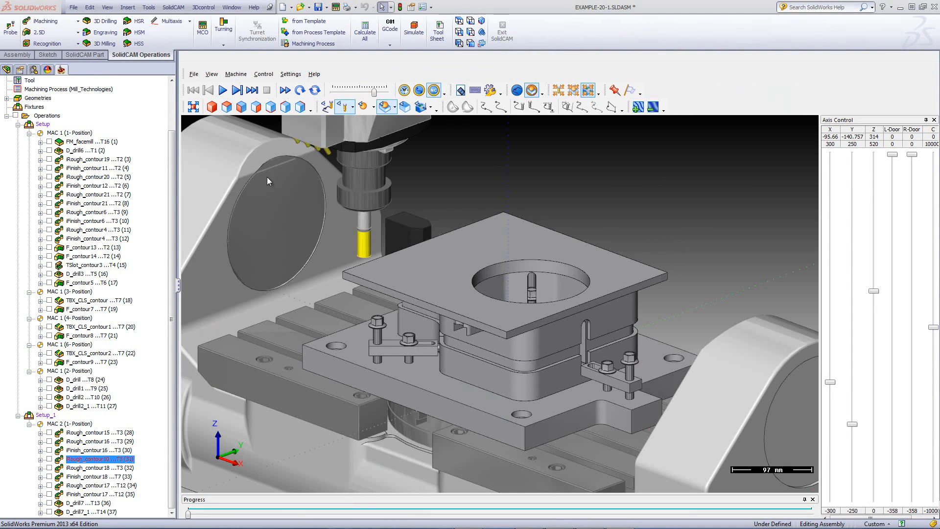
left_click(223, 90)
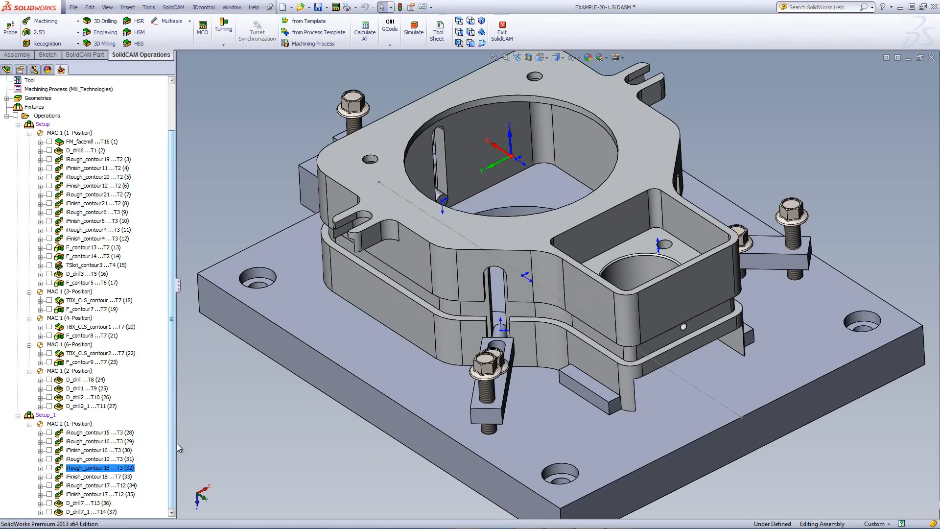
Step: Display the iRough_contour18 tool path in the rectangular pocket, examine it in a plan view, and hide it
left_click(50, 468)
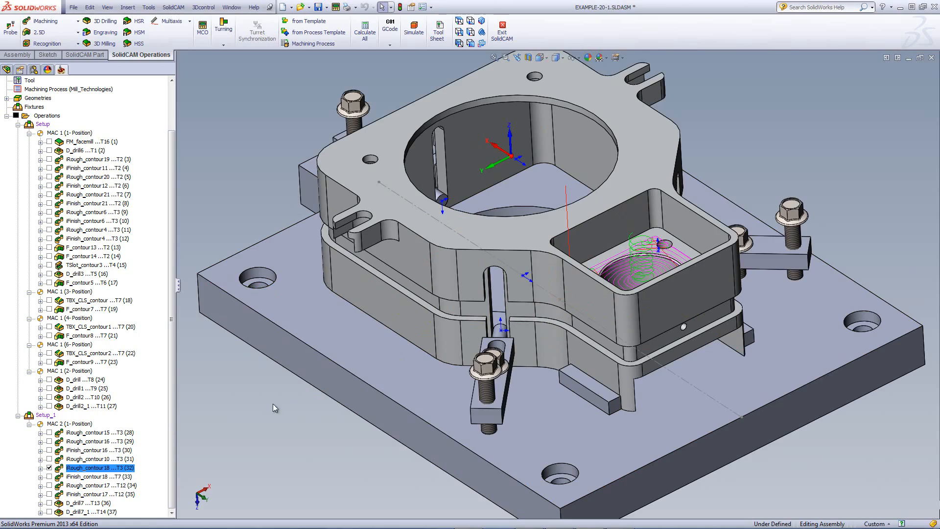
left_click(460, 22)
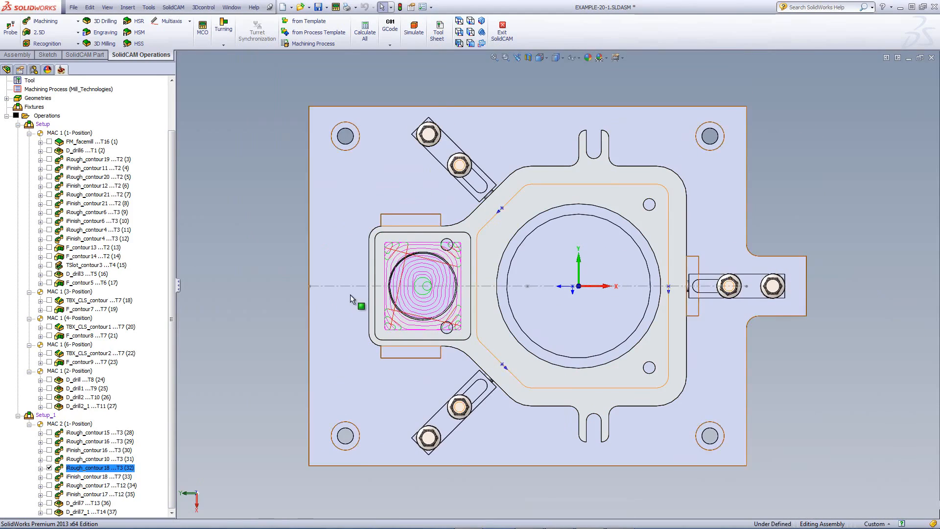
scroll(382, 299, "down", 5)
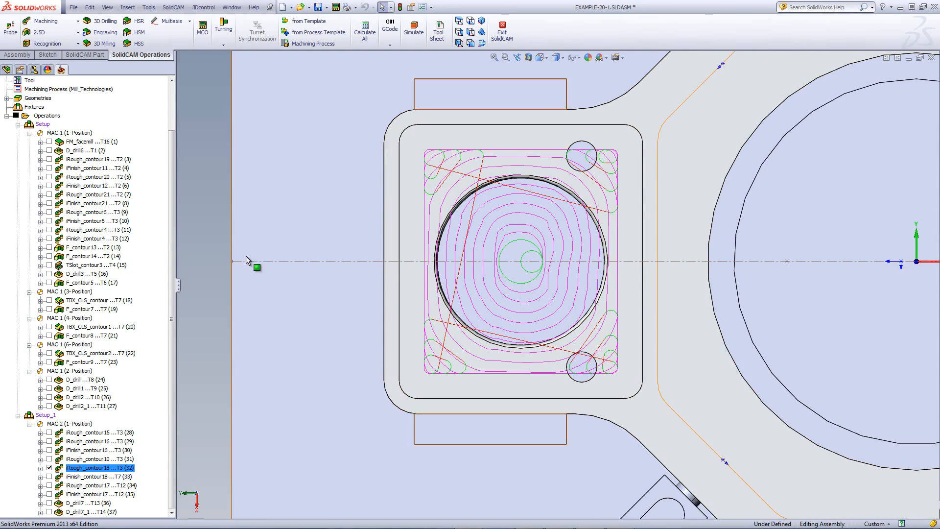
scroll(484, 373, "up", 5)
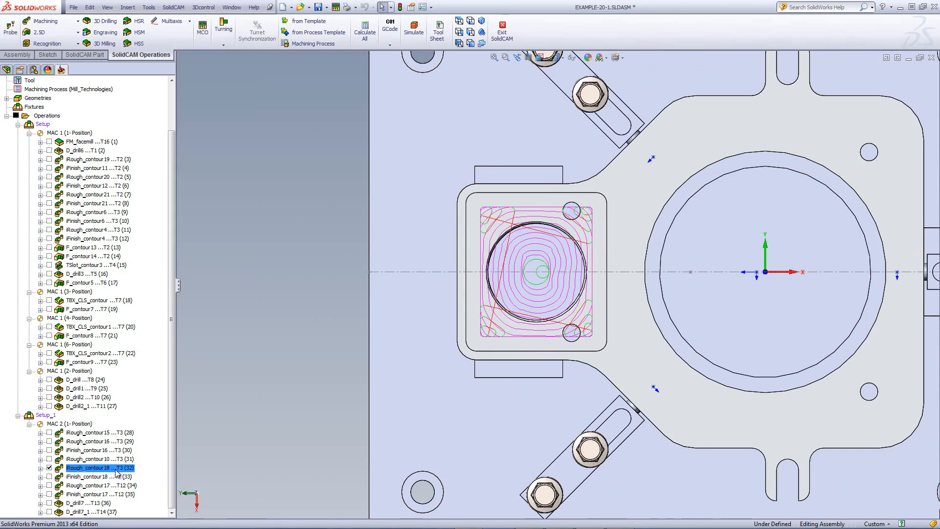
left_click(49, 468)
Step: Display the iRough_contour17 tool path and examine it closely at both slotted lugs on opposite sides of the part
middle_click_drag(777, 513, 736, 482)
scroll(736, 482, "down", 5)
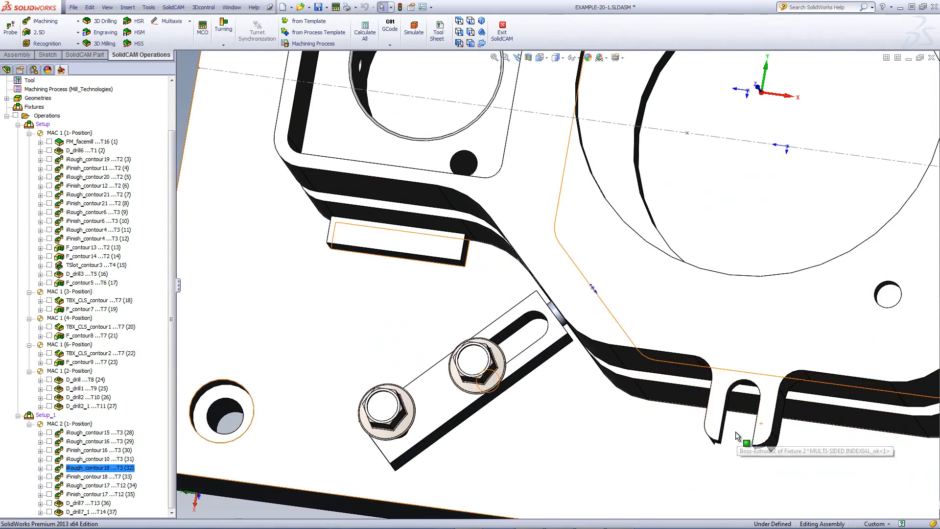
left_click(49, 485)
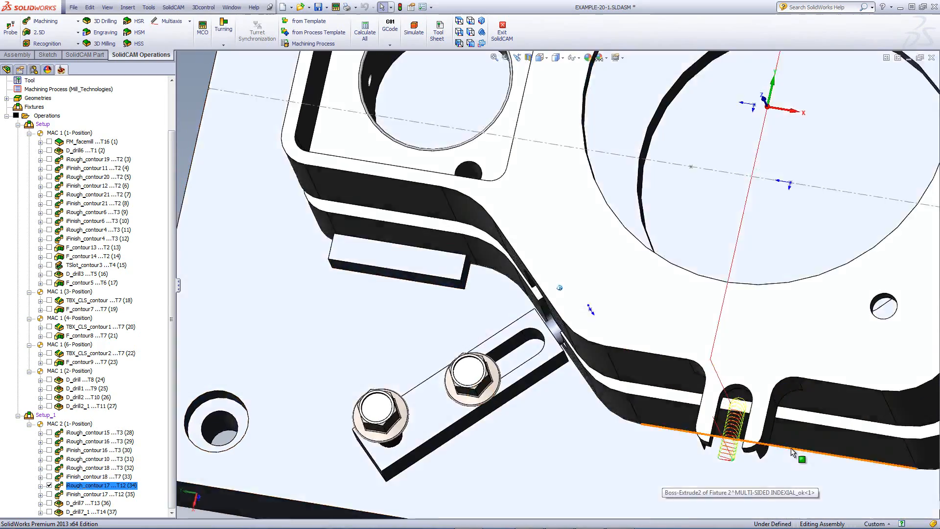
scroll(714, 443, "up", 1)
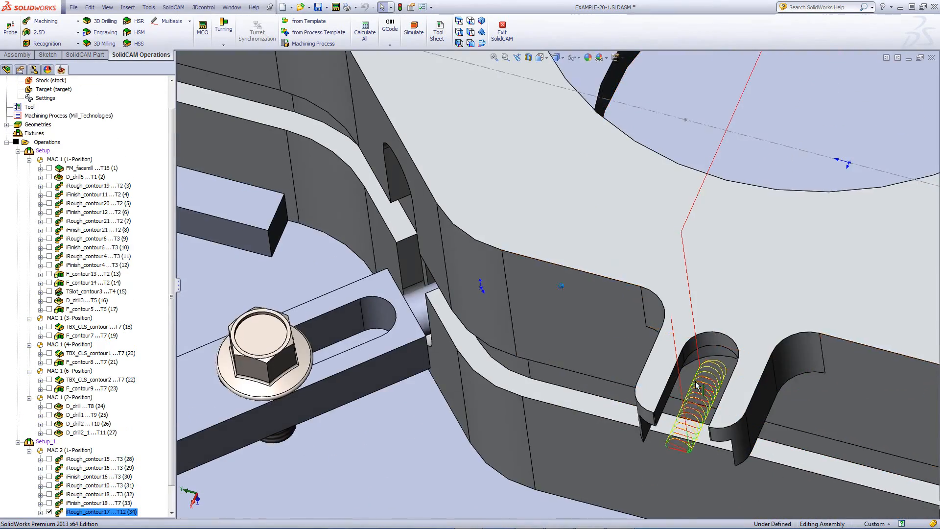
scroll(696, 382, "up", 4)
scroll(721, 215, "down", 3)
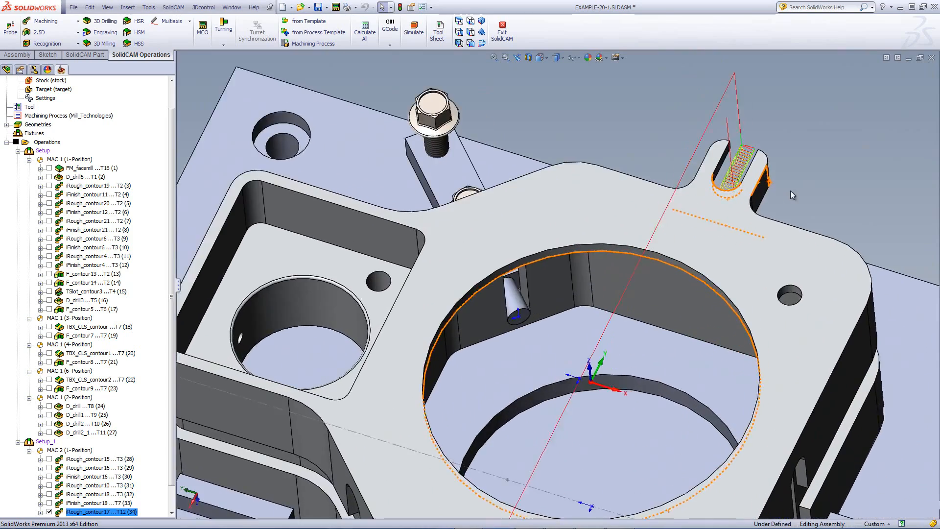
scroll(794, 189, "up", 1)
scroll(470, 392, "up", 3)
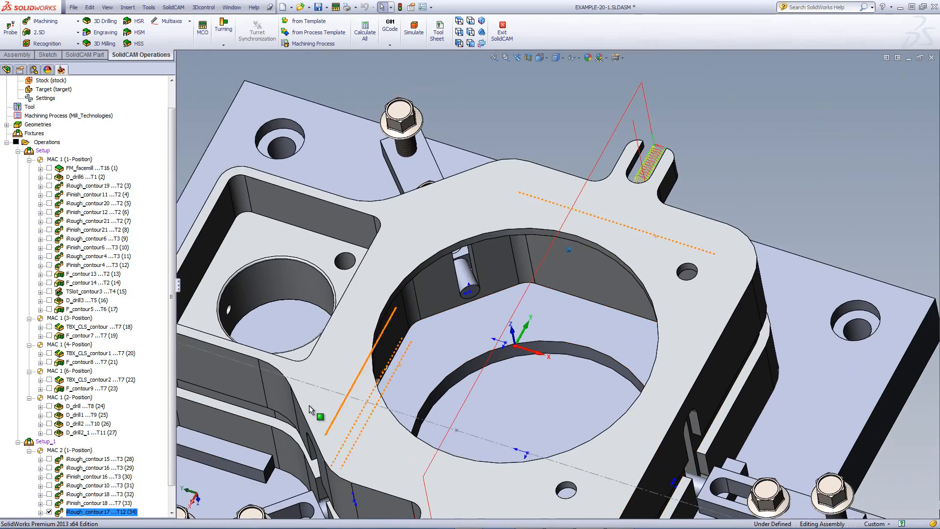
scroll(172, 424, "down", 1)
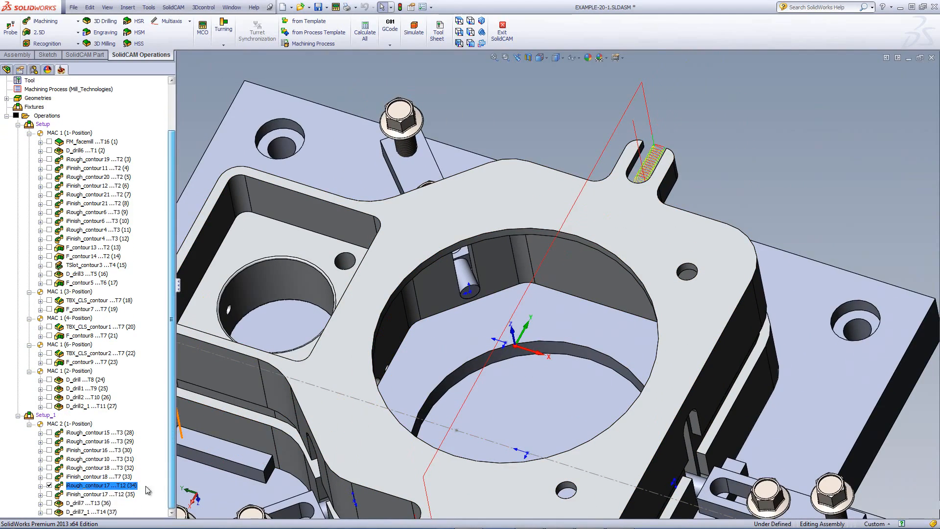
Step: Display the iFinish_contour17 tool path on the slotted lugs with the whole part in view, and hide it
left_click(49, 495)
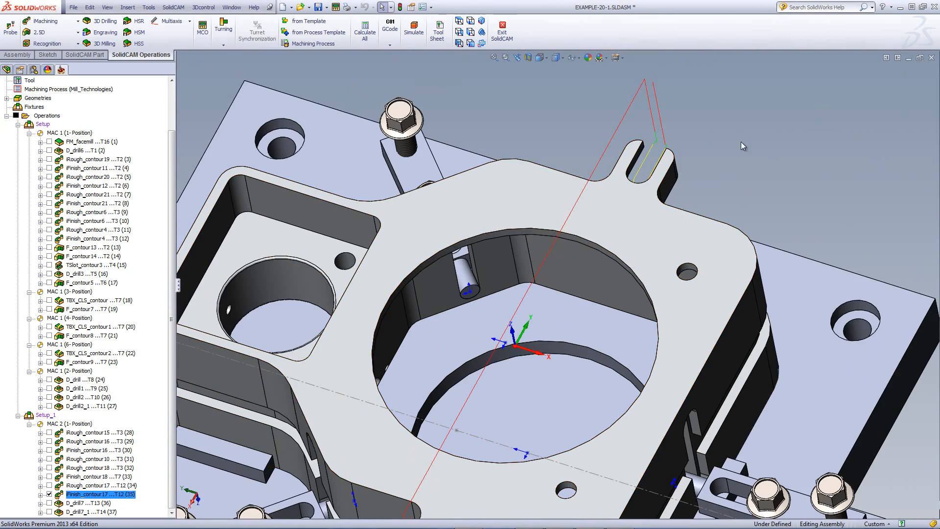
key("f")
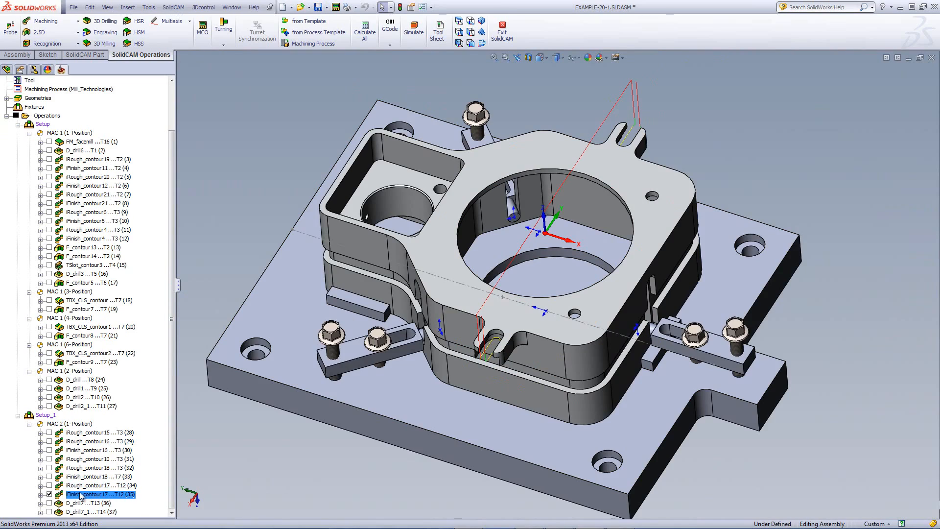
left_click(49, 494)
Step: Display the D_drill7 and D_drill7_1 tool paths, review the tool data of D_drill7, and exit that operation
left_click(49, 503)
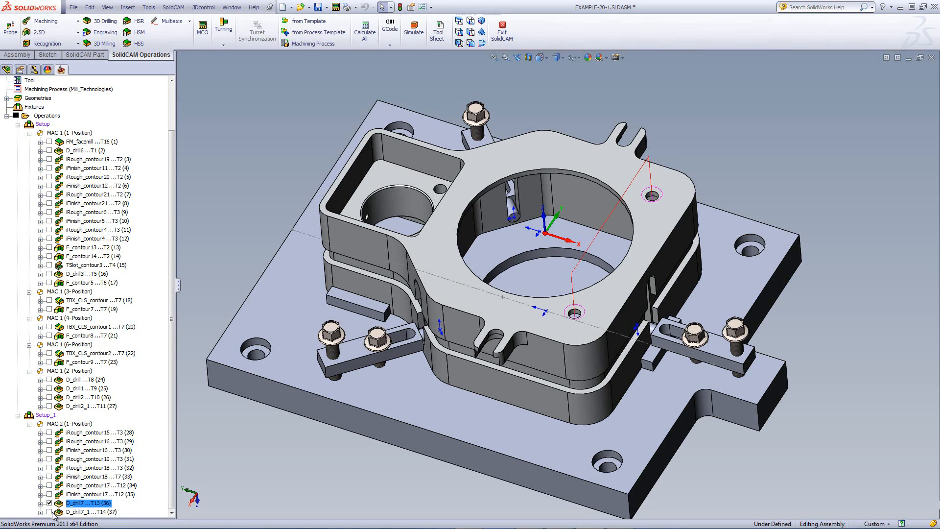
left_click(49, 512)
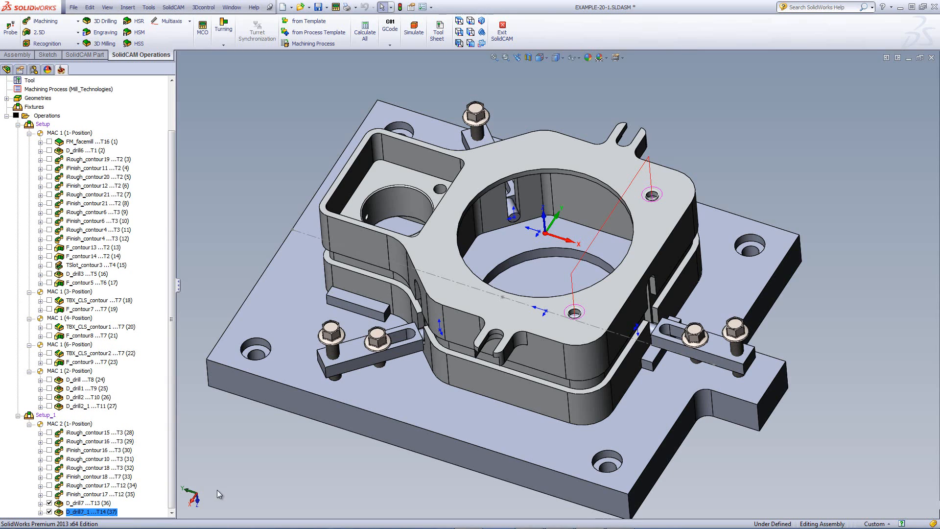
double_click(79, 503)
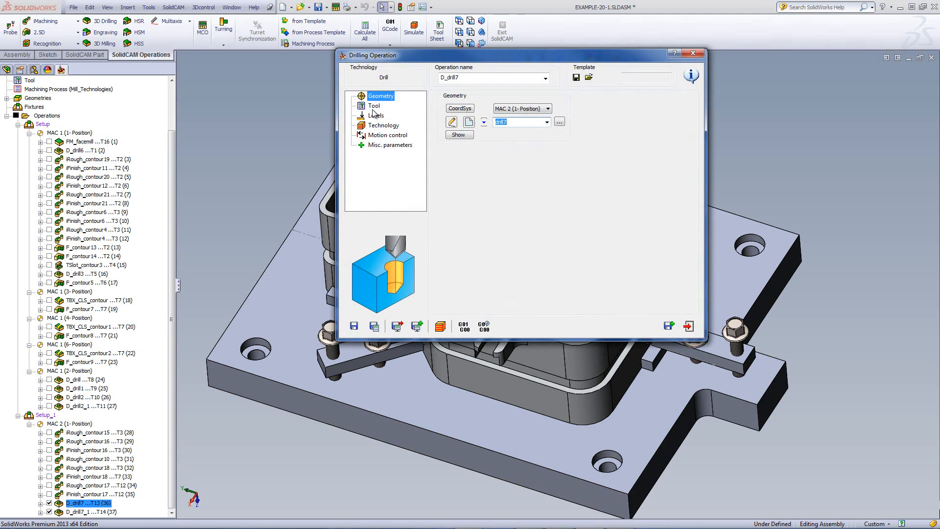
left_click(373, 106)
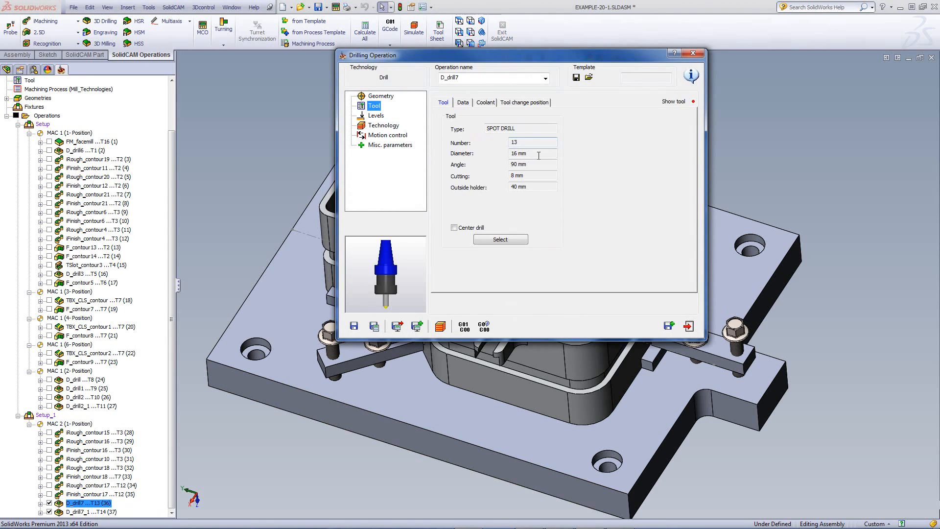
left_click_drag(581, 57, 517, 58)
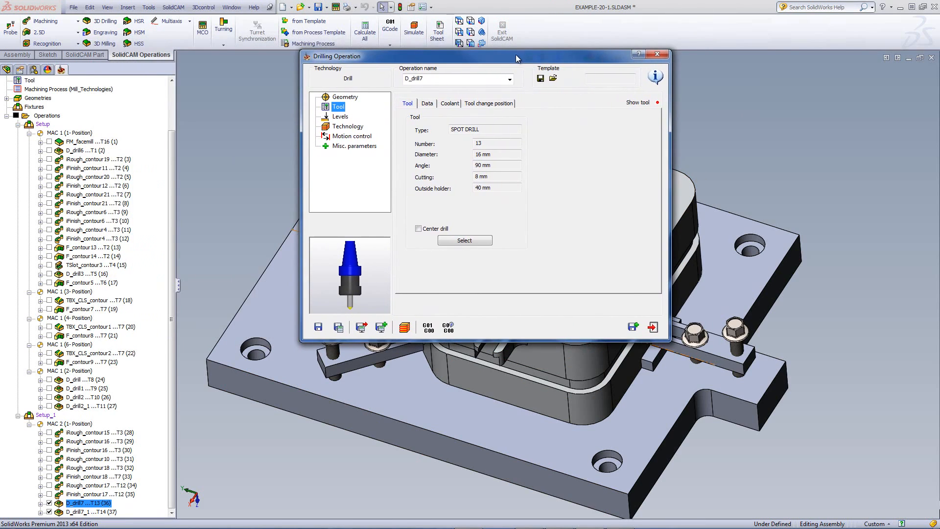
left_click(652, 327)
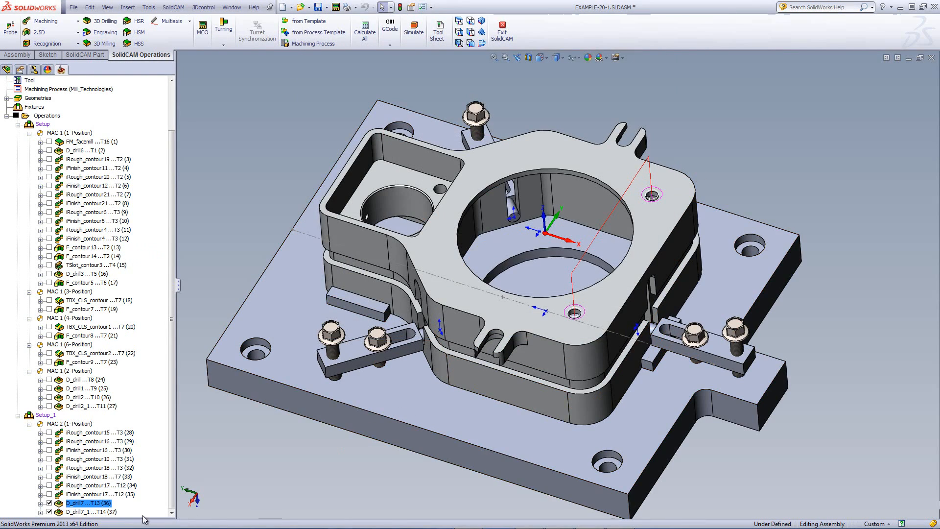
Step: Review the tool data of the D_drill7_1 drilling operation and exit it without changes
double_click(96, 512)
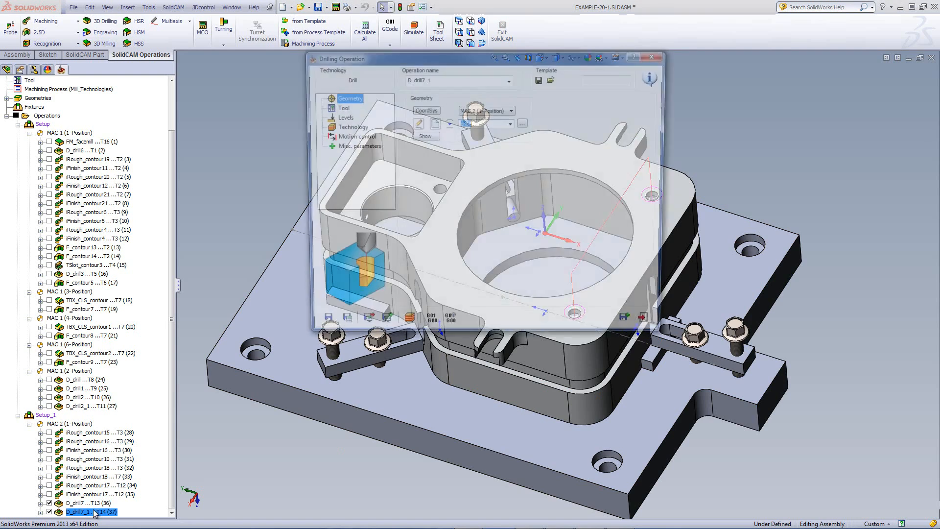
left_click(338, 106)
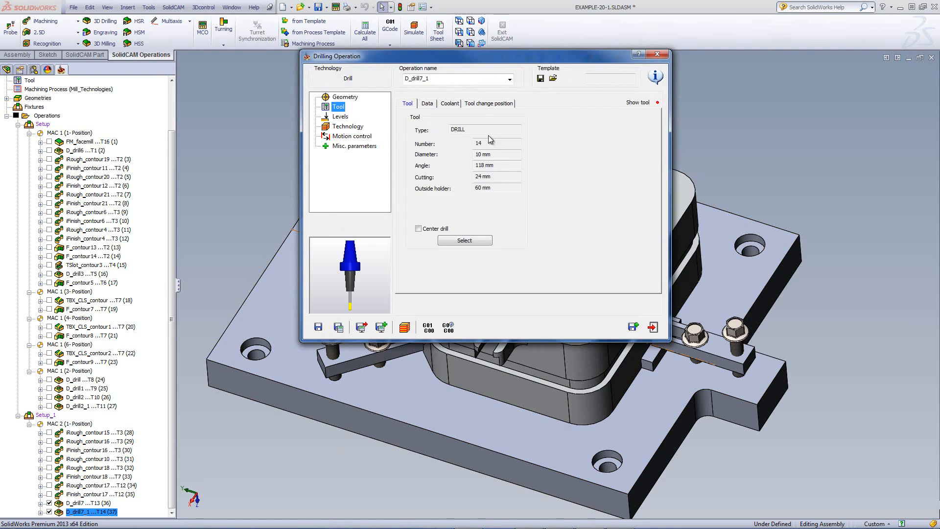
left_click(652, 327)
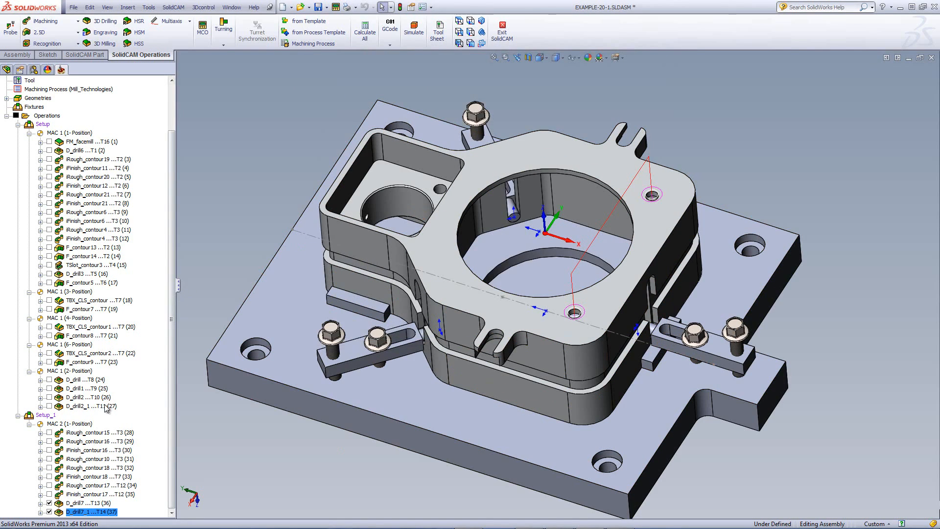
Step: Run the machine simulation of all MAC 2 operations from iRough_contour15 to D_drill7_1, following the cutting of the clamped part up close
left_click(84, 433)
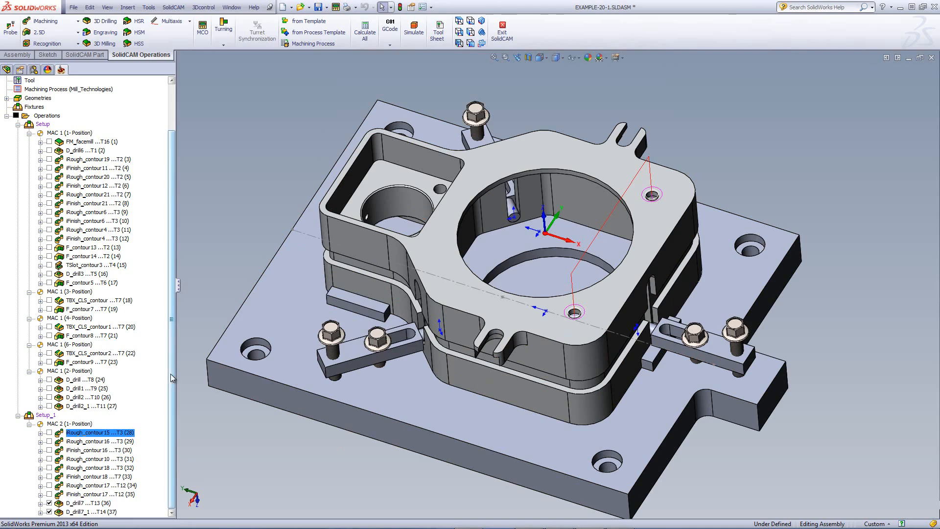
left_click(81, 512, "shift")
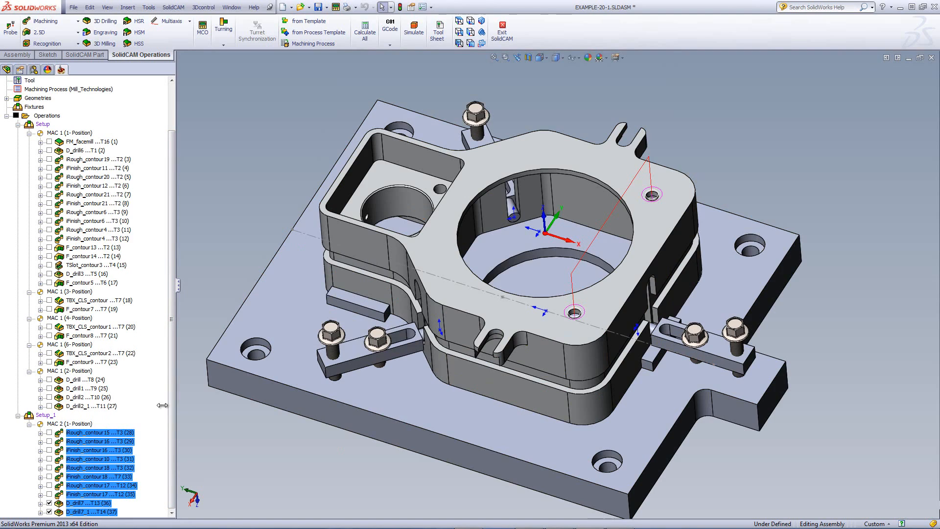
left_click(414, 28)
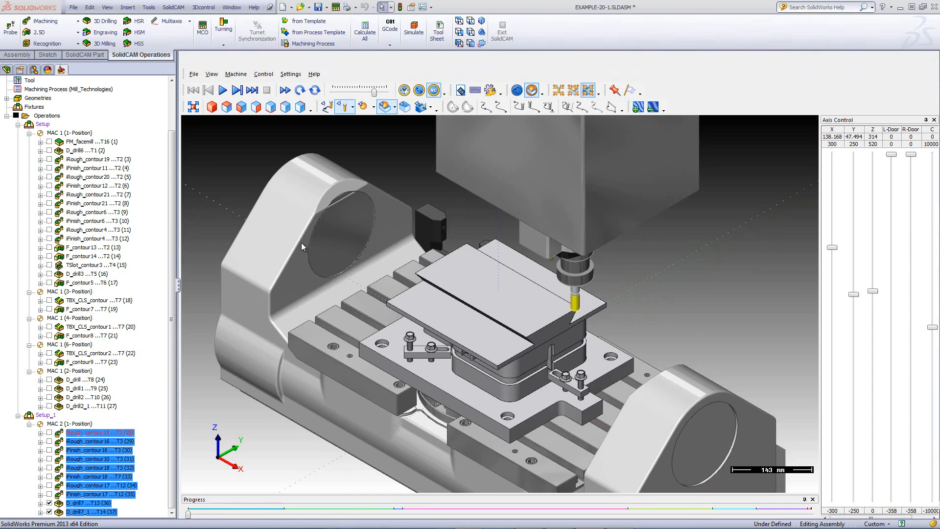
left_click(223, 90)
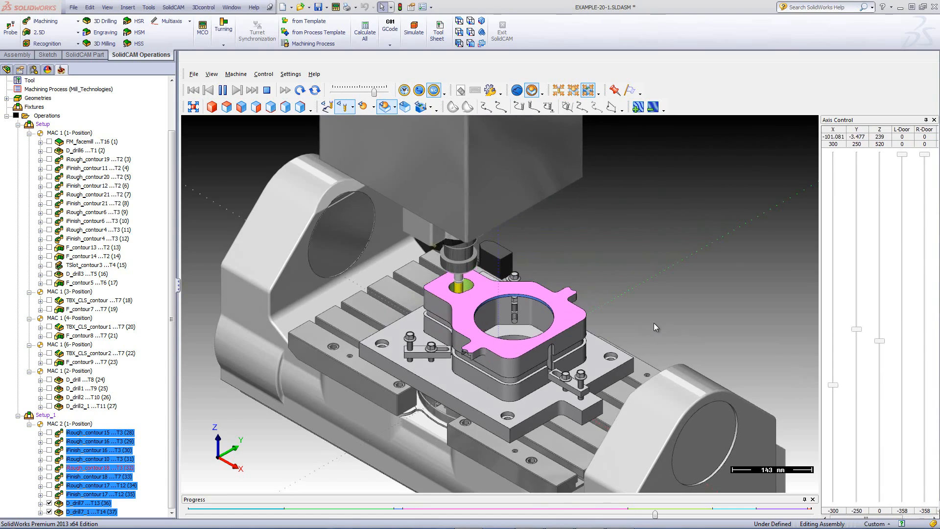
scroll(644, 325, "up", 5)
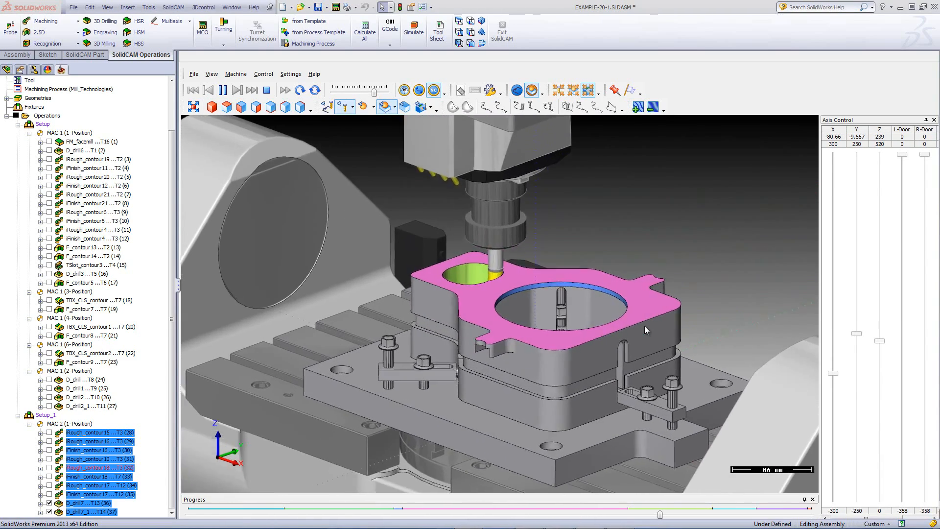
scroll(644, 325, "up", 2)
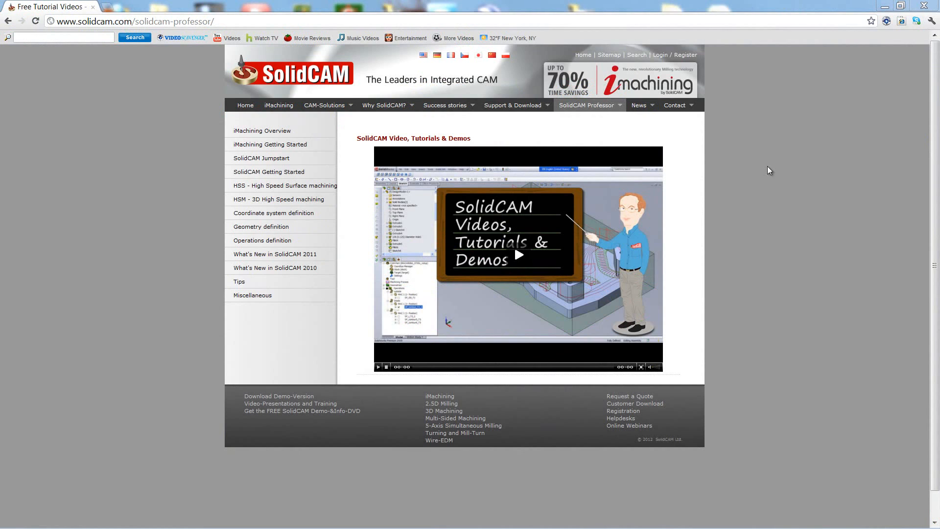
Step: Switch to the SolidCAM website in the browser and show the list of SolidCAM Professor tutorial topics
mouse_move(602, 112)
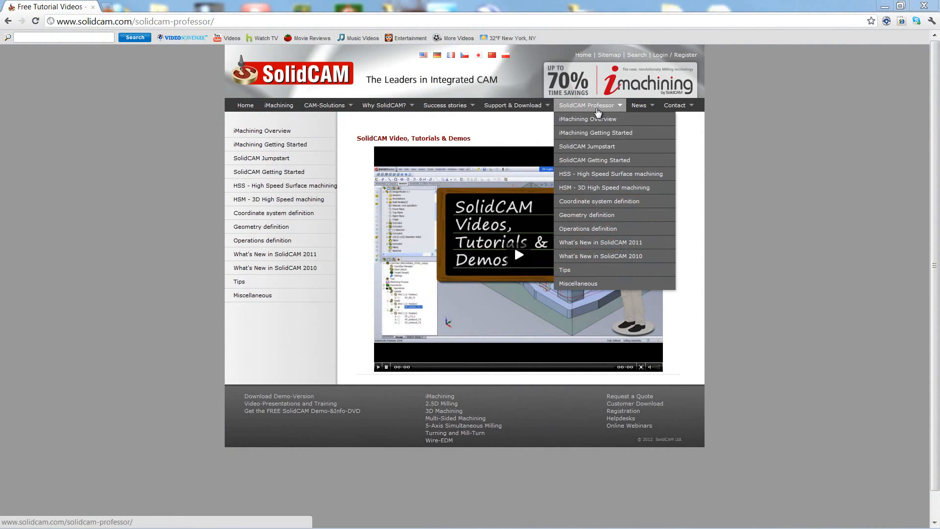